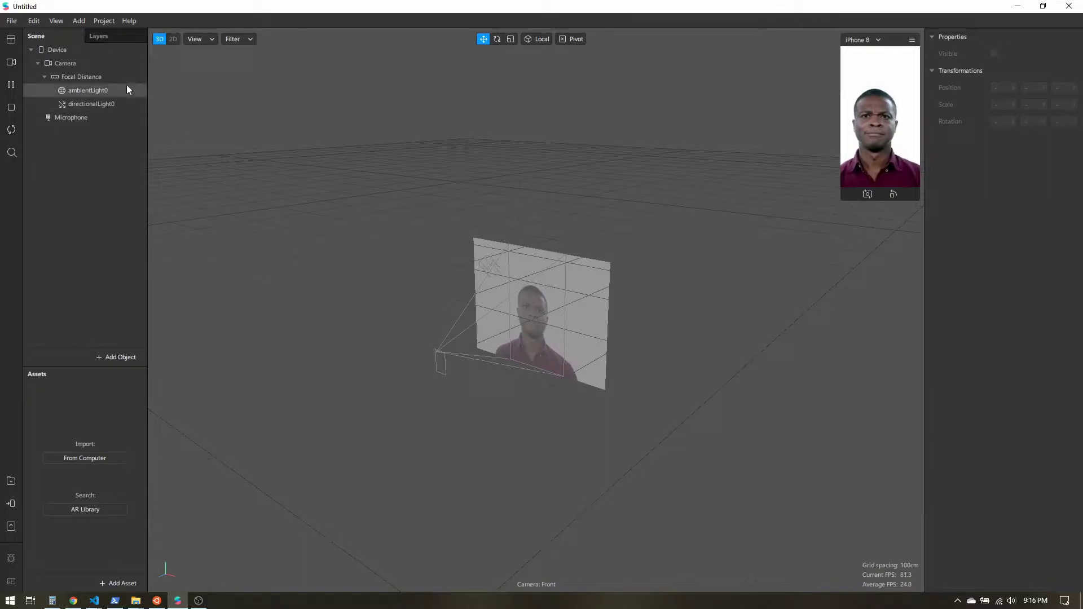
# Show the Patch Editor from the View menu and drag its splitter up to fill most of the lower workspace
pyautogui.click(56, 20)
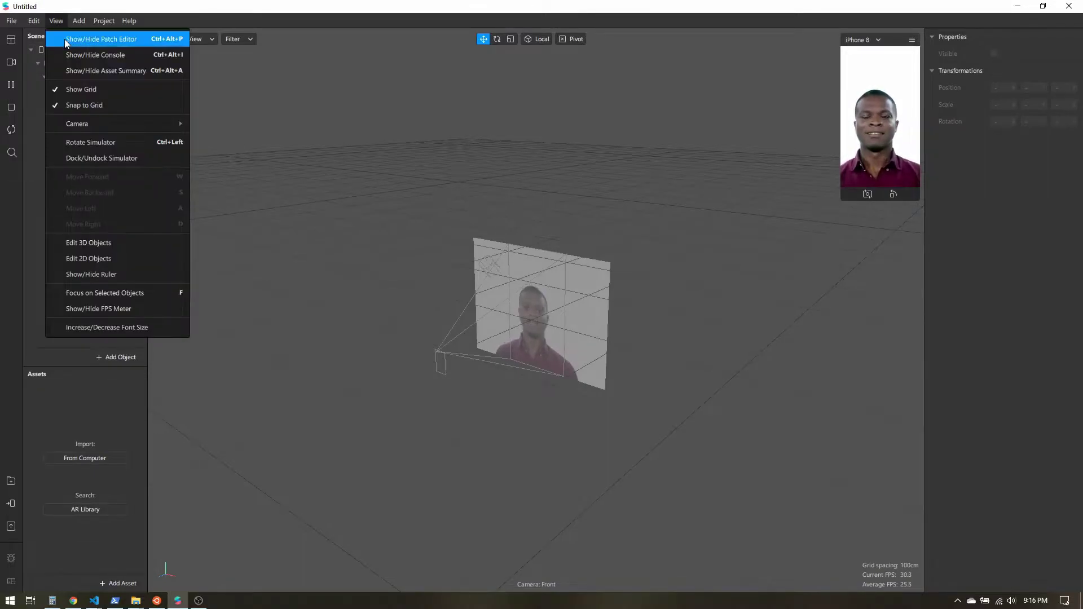
pyautogui.click(64, 38)
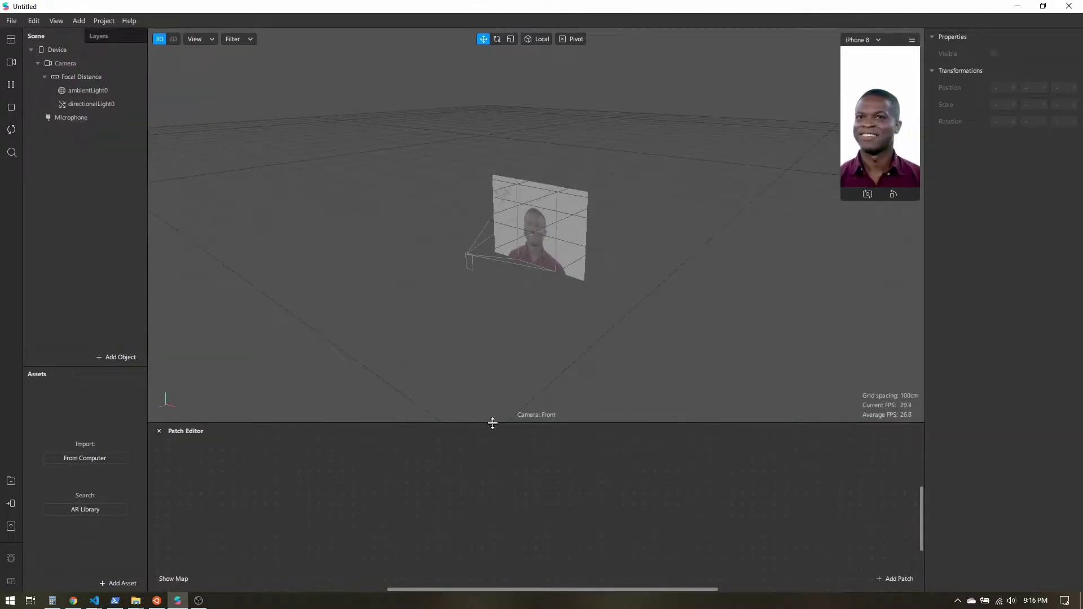
pyautogui.moveTo(491, 424); pyautogui.dragTo(450, 219)
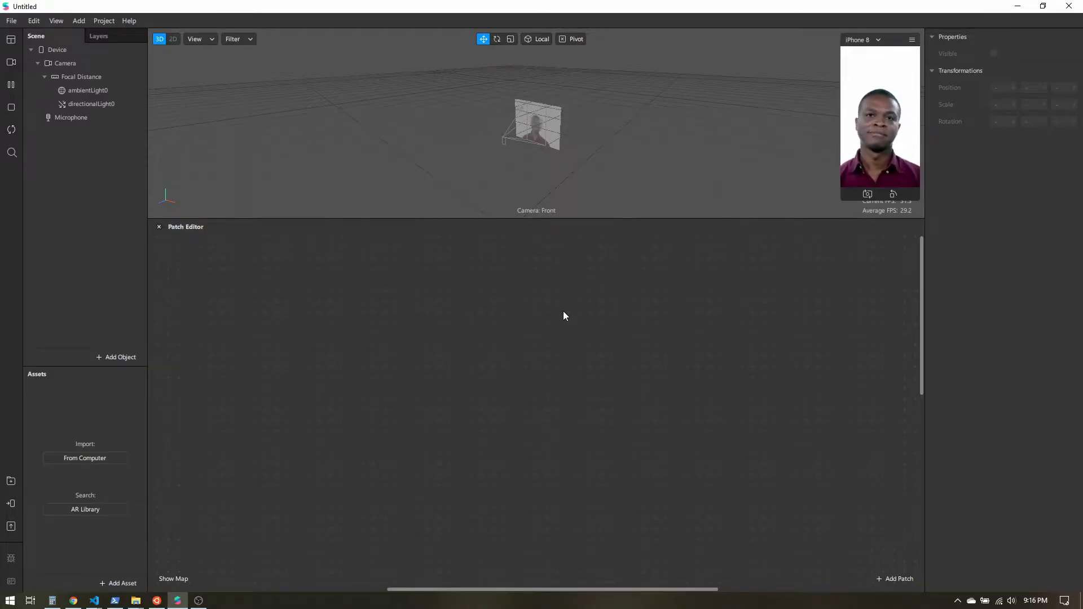
# Add a Device Screen Output patch via the Device's Render Pass property, reposition it, and enlarge the simulator
pyautogui.click(65, 50)
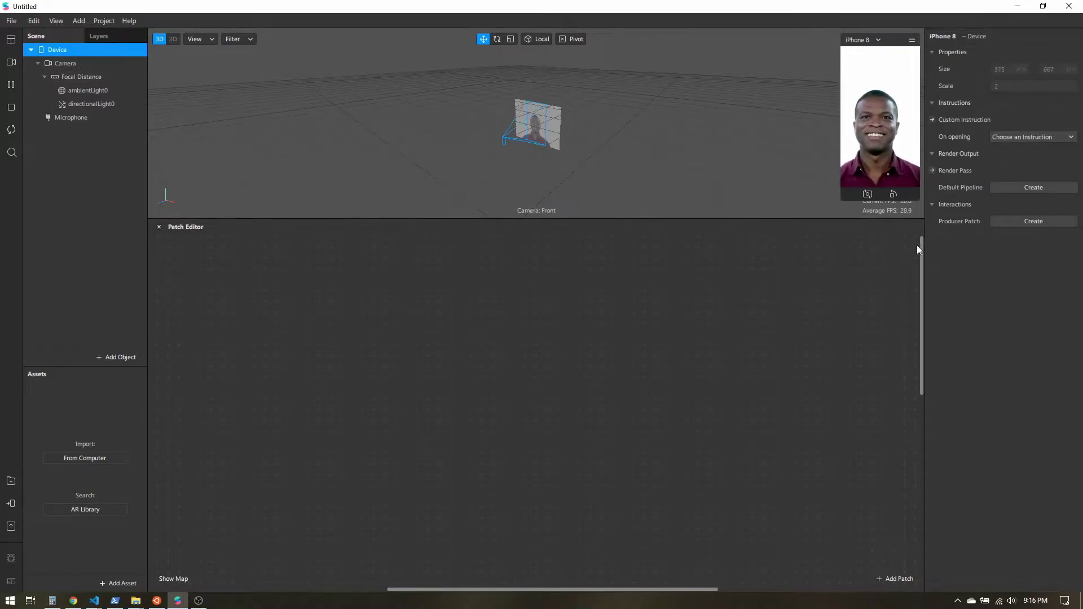
pyautogui.click(932, 171)
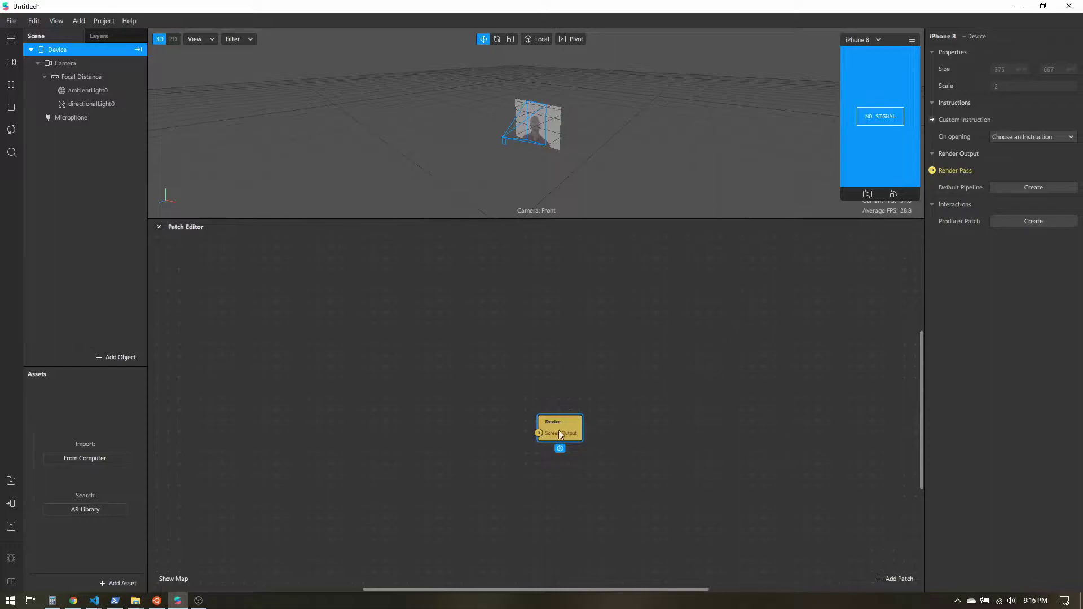
pyautogui.moveTo(556, 422); pyautogui.dragTo(638, 297)
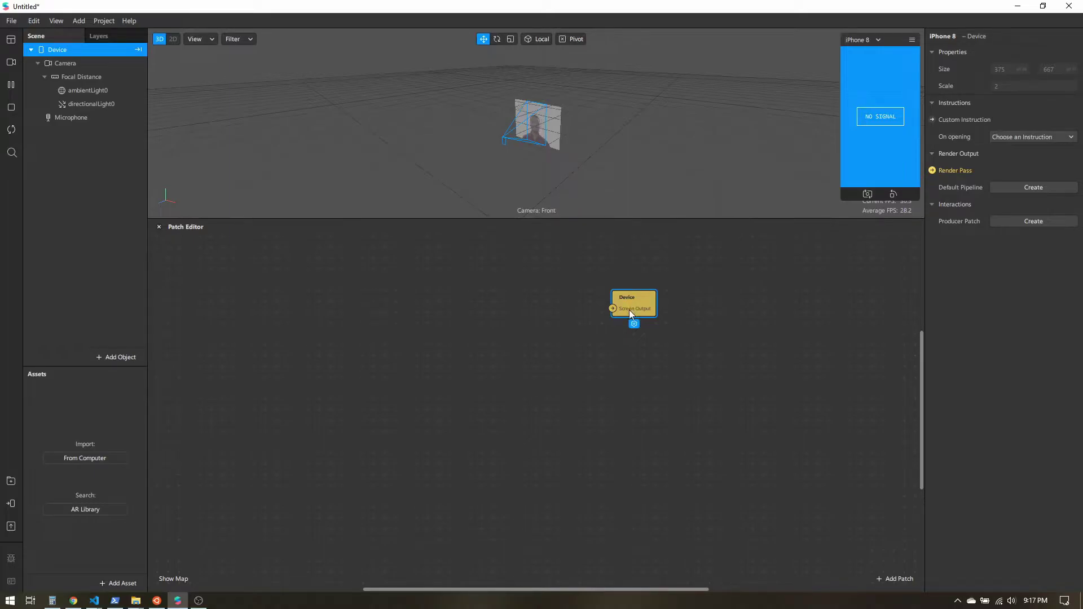
pyautogui.click(843, 196)
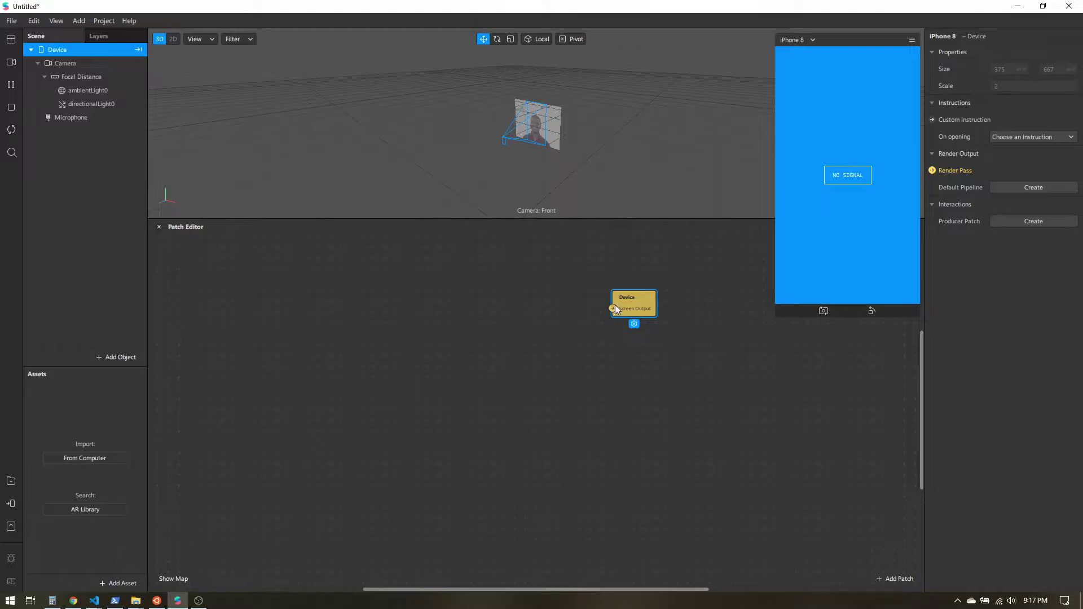
# Extract the camera as cameraTexture0, place it in the graph, and connect it to Screen Output
pyautogui.click(60, 63)
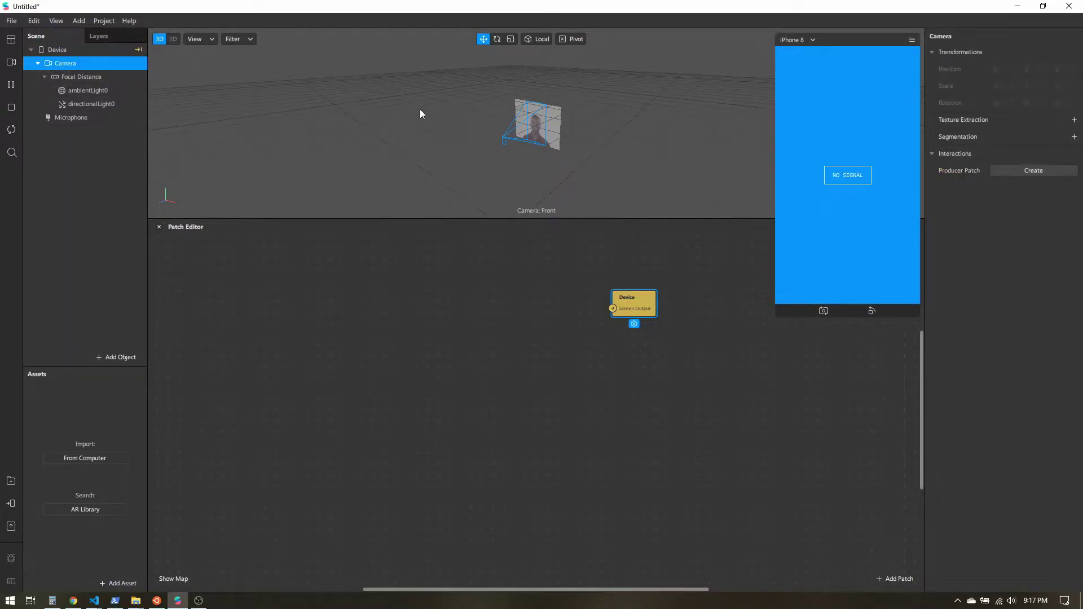
pyautogui.click(1074, 121)
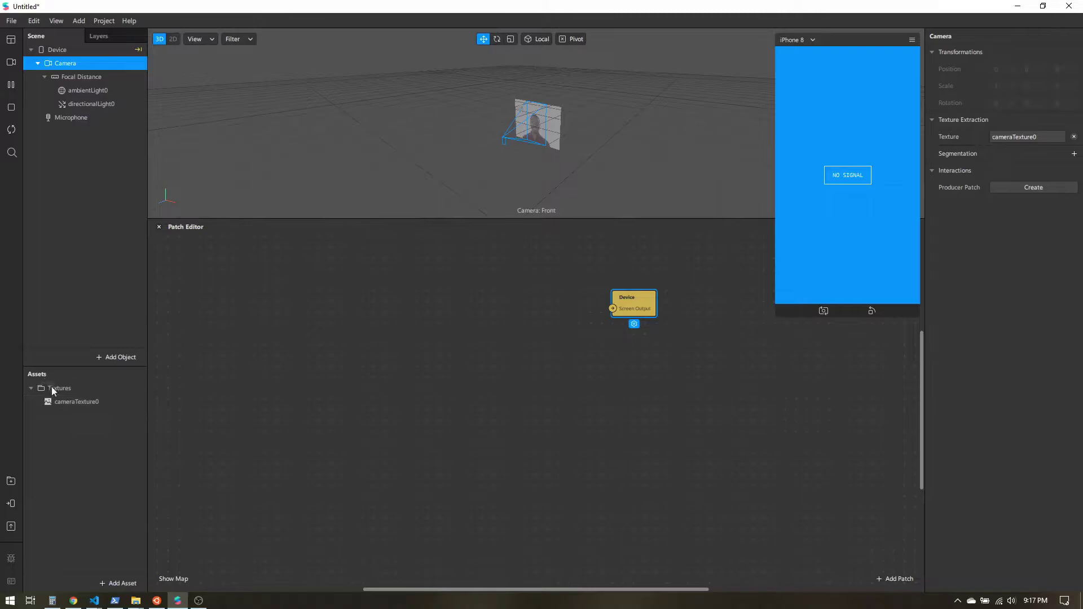
pyautogui.moveTo(63, 402); pyautogui.dragTo(275, 363)
pyautogui.moveTo(348, 319); pyautogui.dragTo(353, 318)
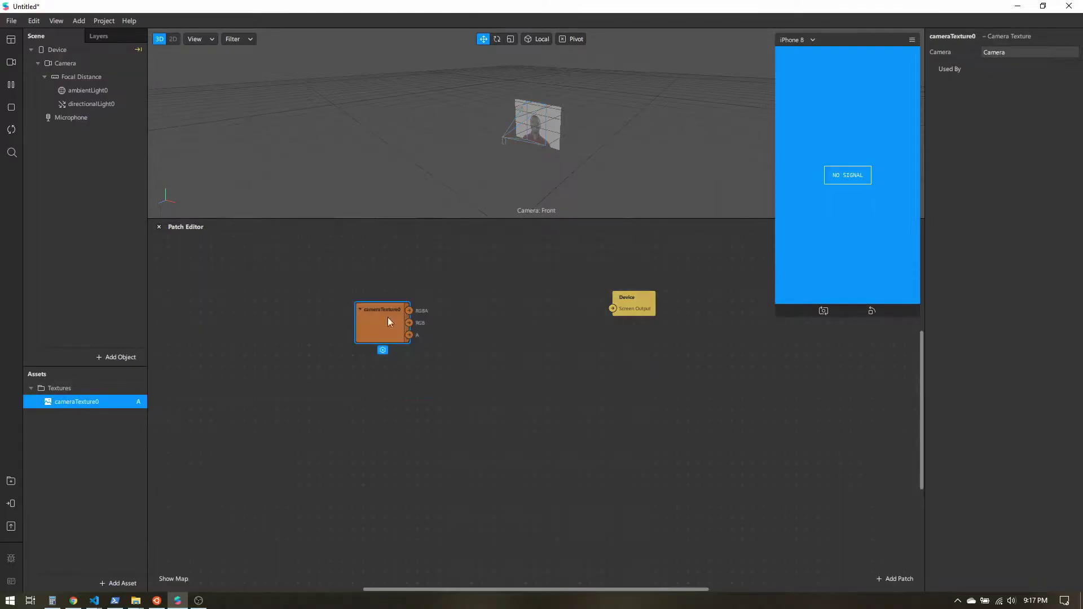
pyautogui.moveTo(607, 314); pyautogui.dragTo(614, 307)
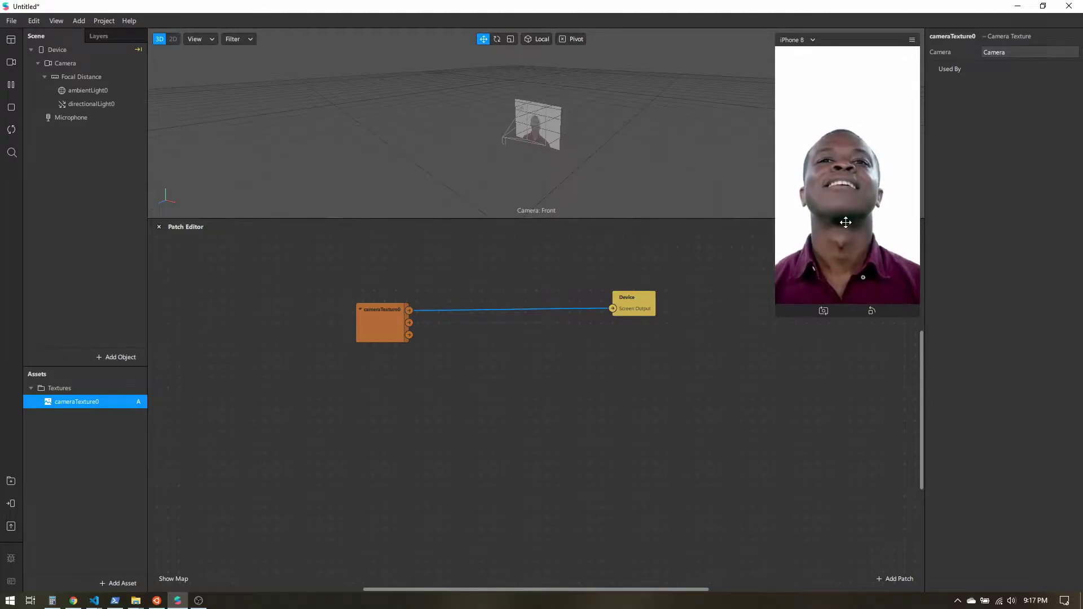
# Enlarge the simulator preview and spread out the cameraTexture0 and Device patches
pyautogui.moveTo(777, 315); pyautogui.dragTo(744, 374)
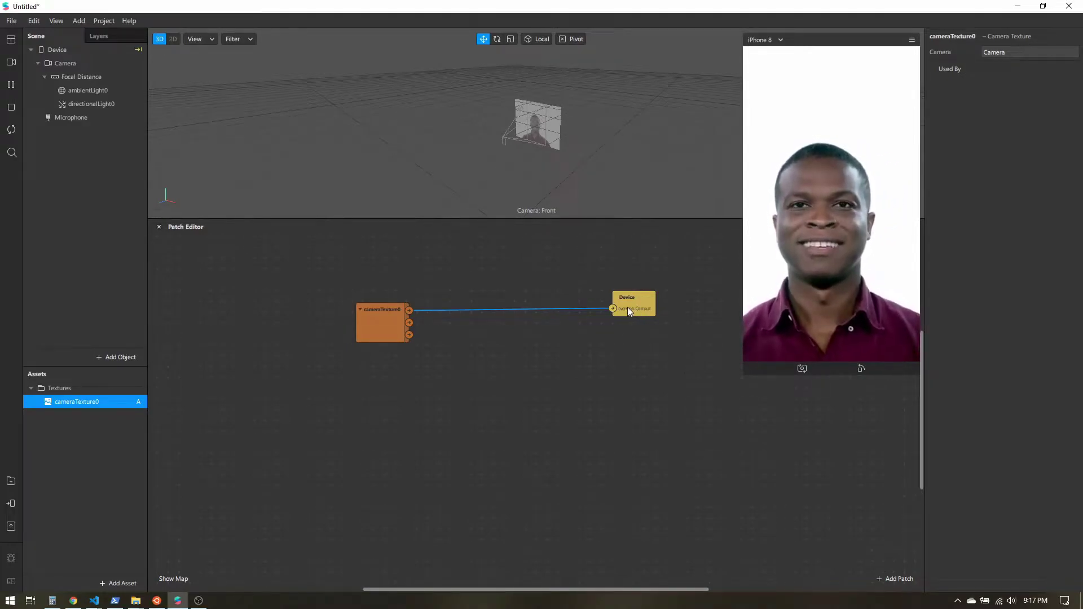
pyautogui.moveTo(374, 319); pyautogui.dragTo(244, 414)
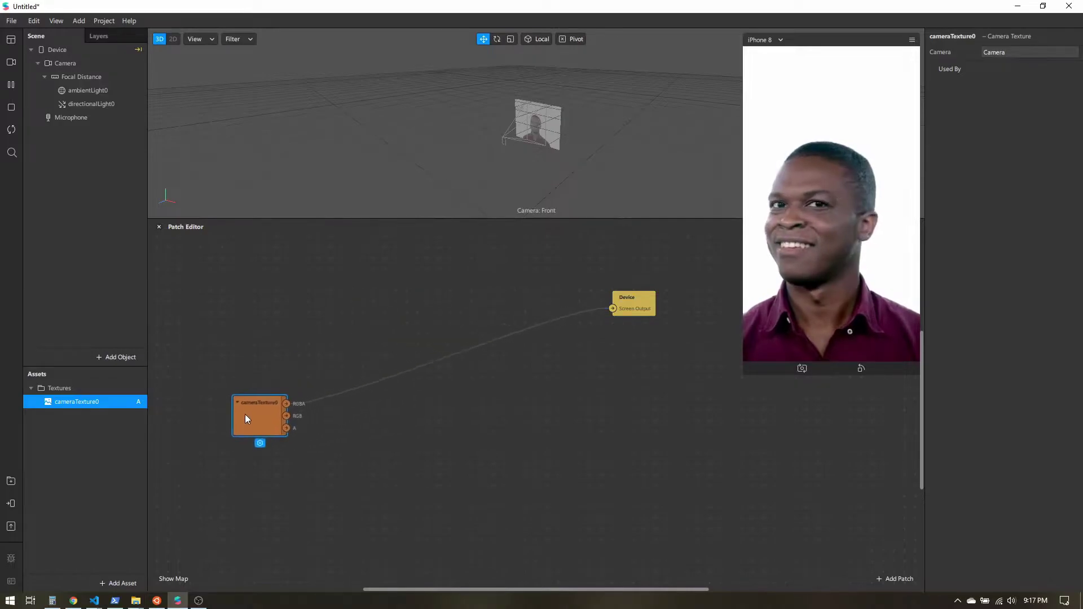
pyautogui.moveTo(634, 302); pyautogui.dragTo(682, 260)
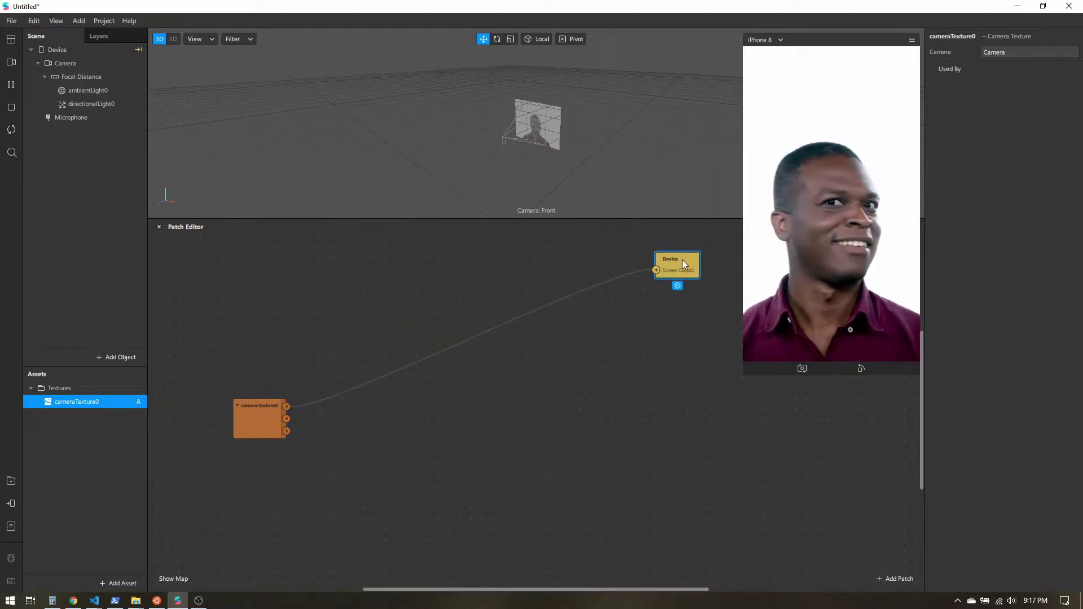
# Search 'delay' and add a Delay Frame patch to the graph
pyautogui.doubleClick(572, 383)
pyautogui.write('delay')
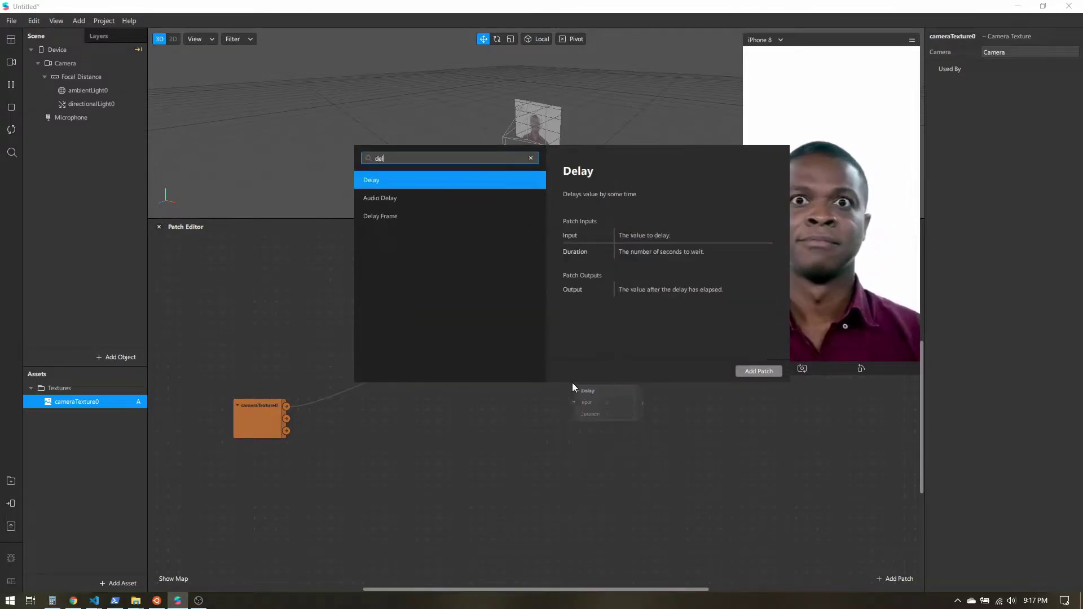
pyautogui.click(392, 218)
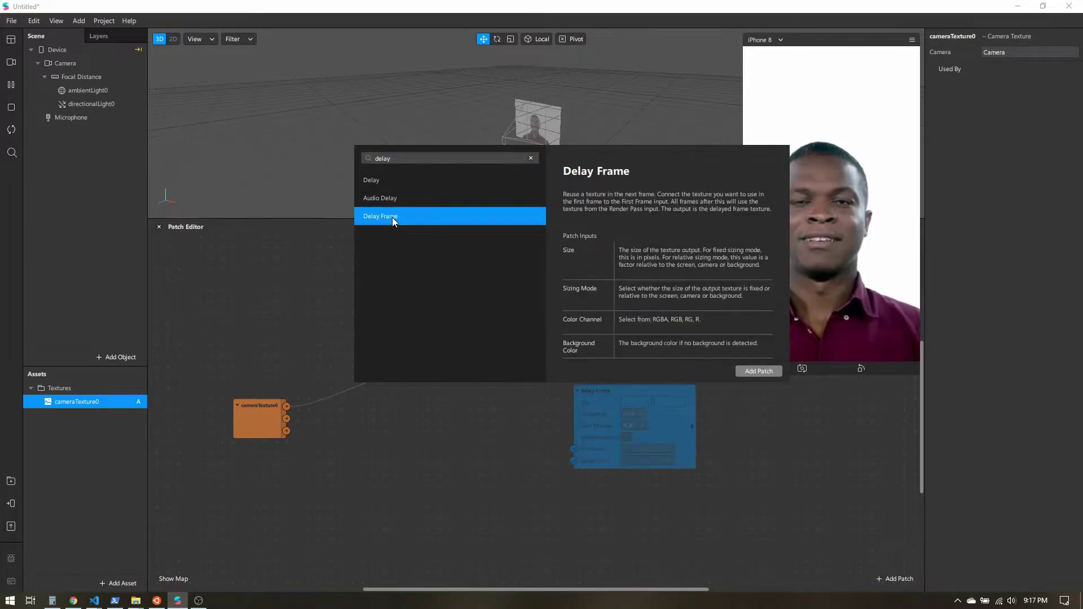
pyautogui.click(759, 371)
pyautogui.moveTo(631, 388); pyautogui.dragTo(592, 380)
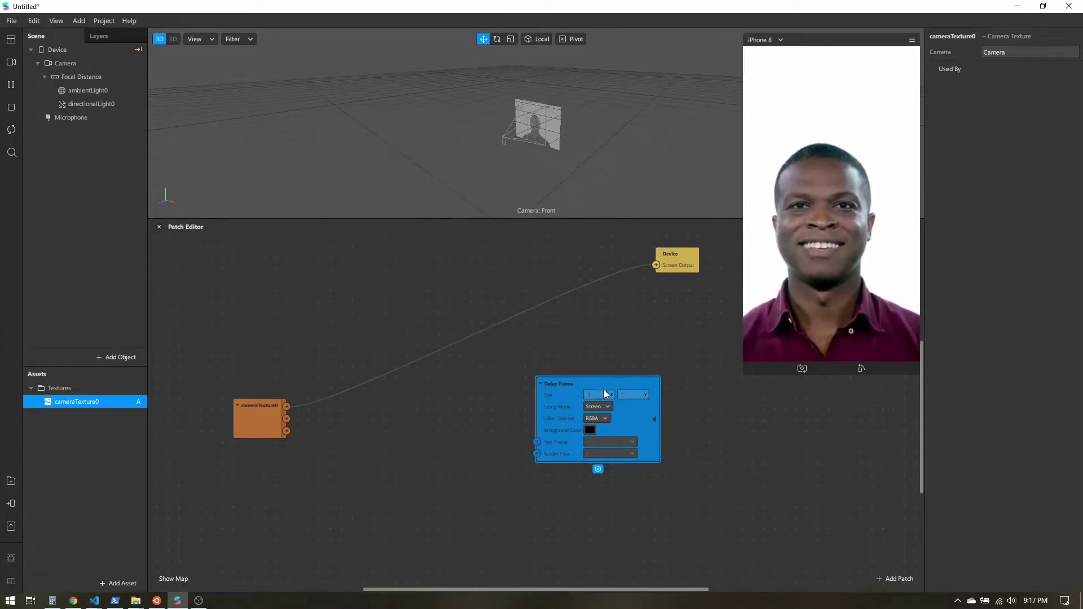
pyautogui.moveTo(603, 389); pyautogui.dragTo(614, 400)
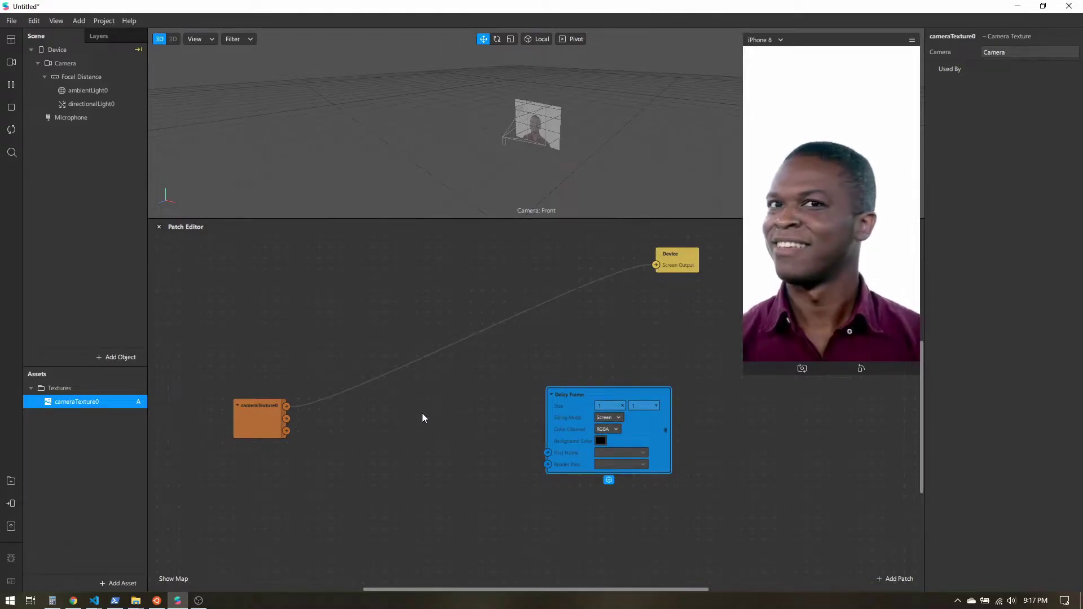
# Wire cameraTexture0 into Delay Frame's First Frame input, then shrink the preview and tidy the patches
pyautogui.moveTo(286, 405); pyautogui.dragTo(548, 452)
pyautogui.scroll(3, 568, 462)
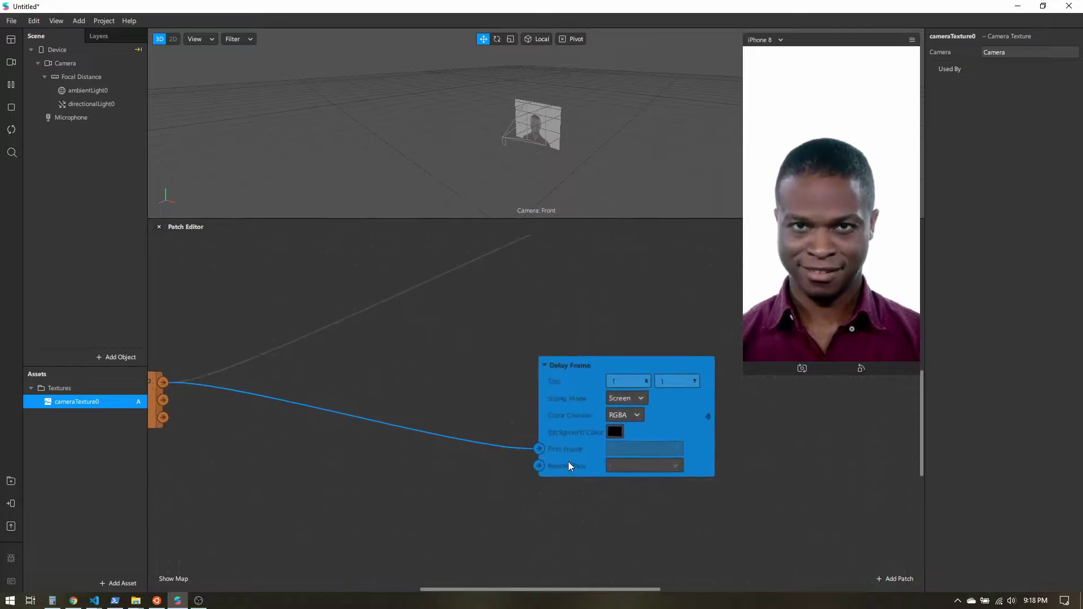
pyautogui.hscroll(-2, 517, 507)
pyautogui.moveTo(549, 510); pyautogui.dragTo(628, 531)
pyautogui.moveTo(746, 374); pyautogui.dragTo(812, 252)
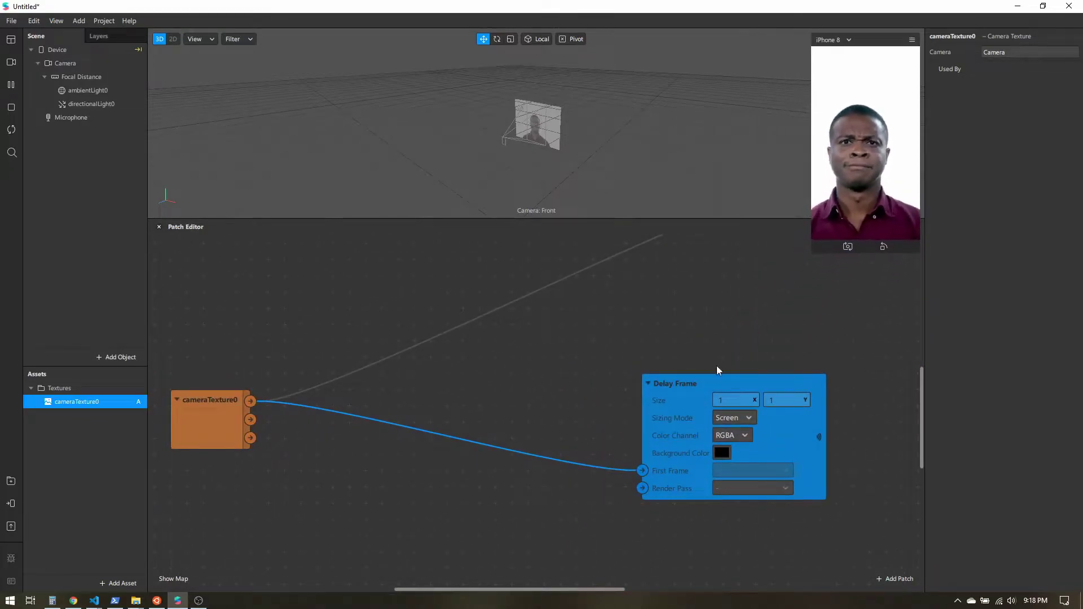
pyautogui.click(207, 415)
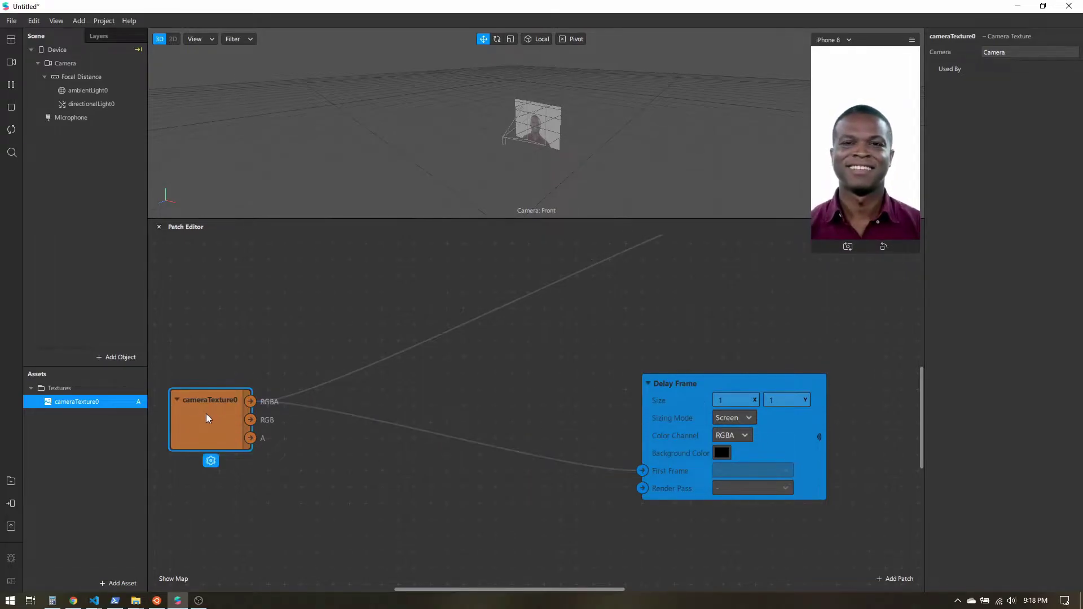
pyautogui.moveTo(675, 387); pyautogui.dragTo(676, 339)
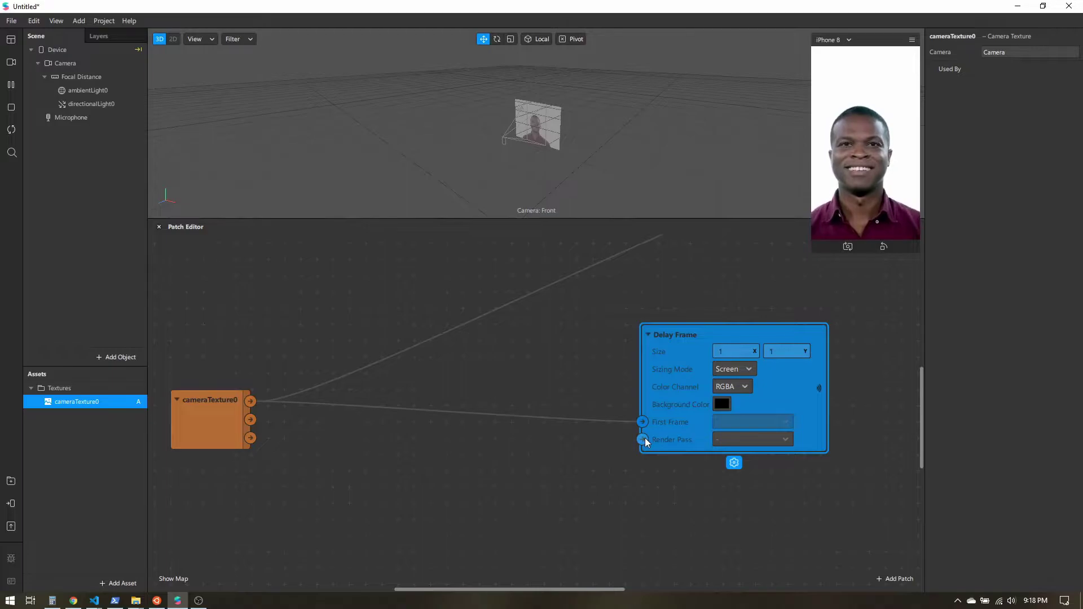
# Add a Shader Render Pass patch ('sha') and wire its Texture output into Delay Frame's Render Pass
pyautogui.doubleClick(427, 468)
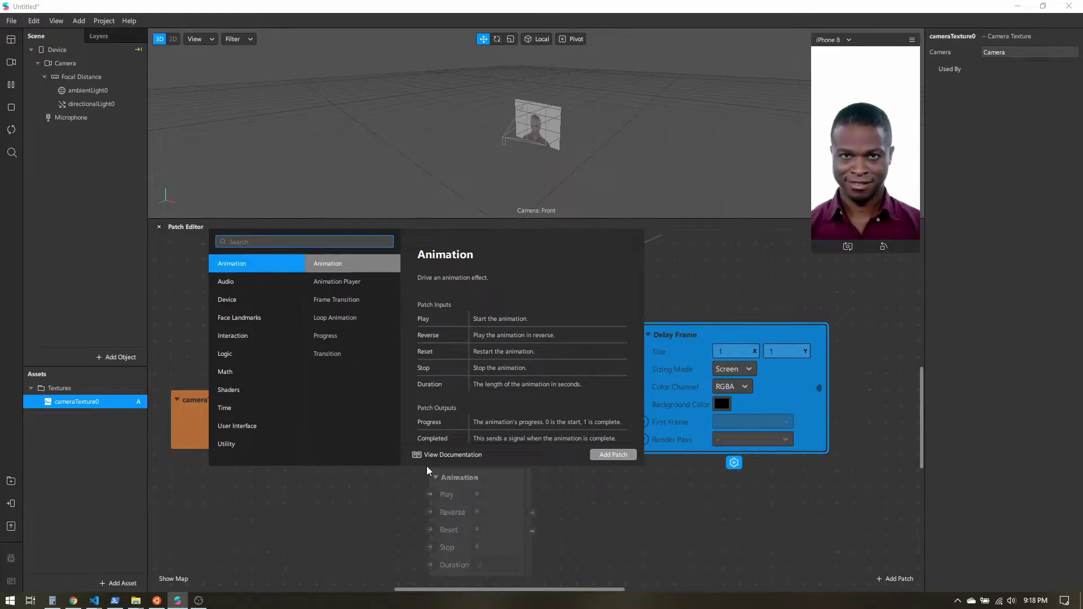
pyautogui.write('sha')
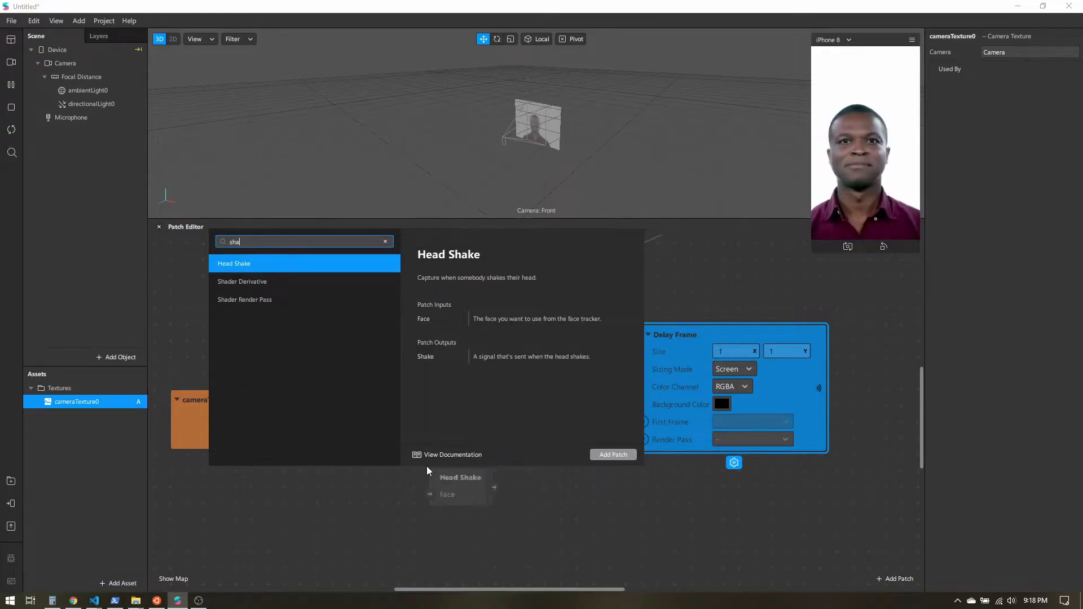
pyautogui.doubleClick(282, 300)
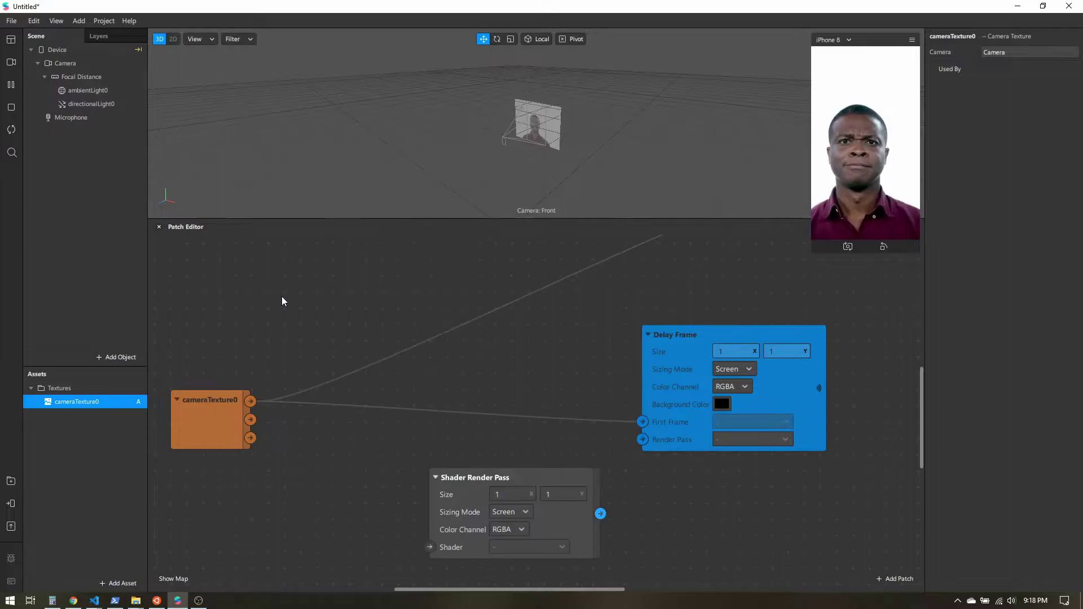
pyautogui.moveTo(505, 472); pyautogui.dragTo(442, 445)
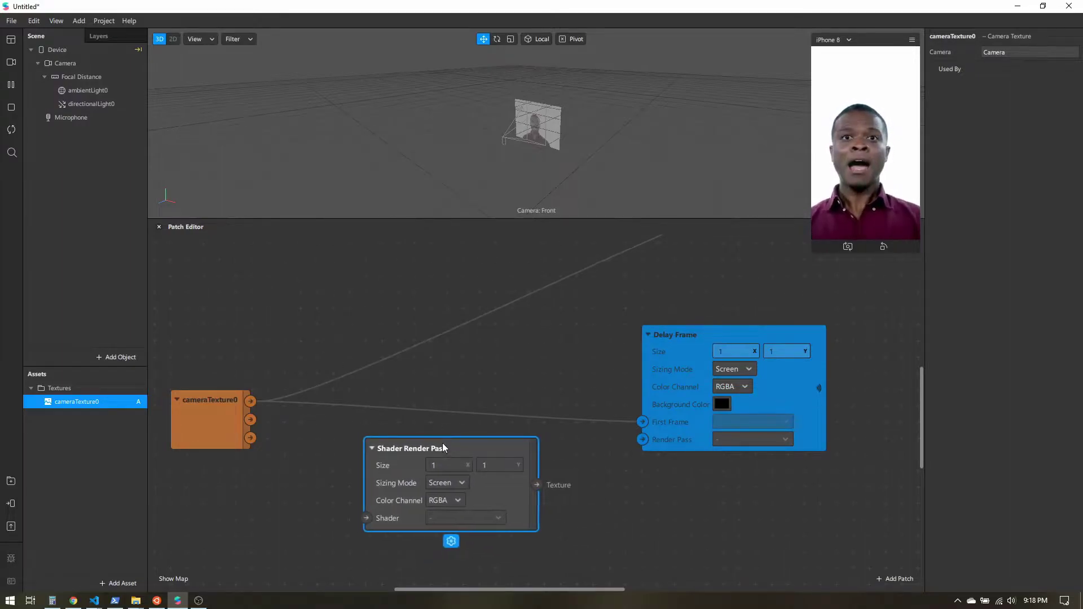
pyautogui.moveTo(537, 485); pyautogui.dragTo(643, 440)
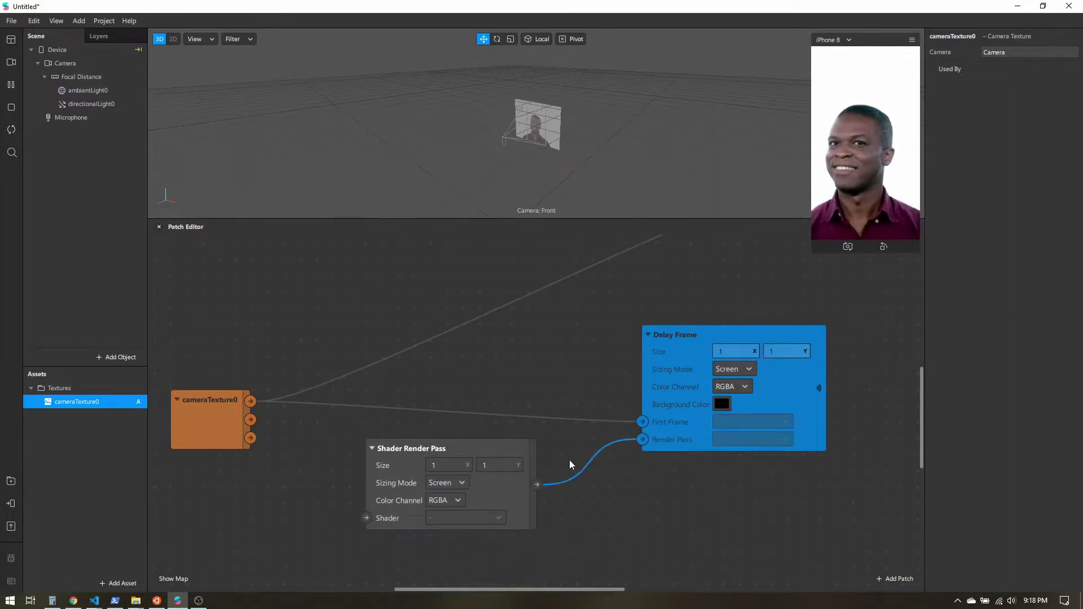
pyautogui.click(414, 449)
# Add a Receiver patch ('rece') below cameraTexture0 and set it to pick up the Delay Frame texture
pyautogui.doubleClick(268, 494)
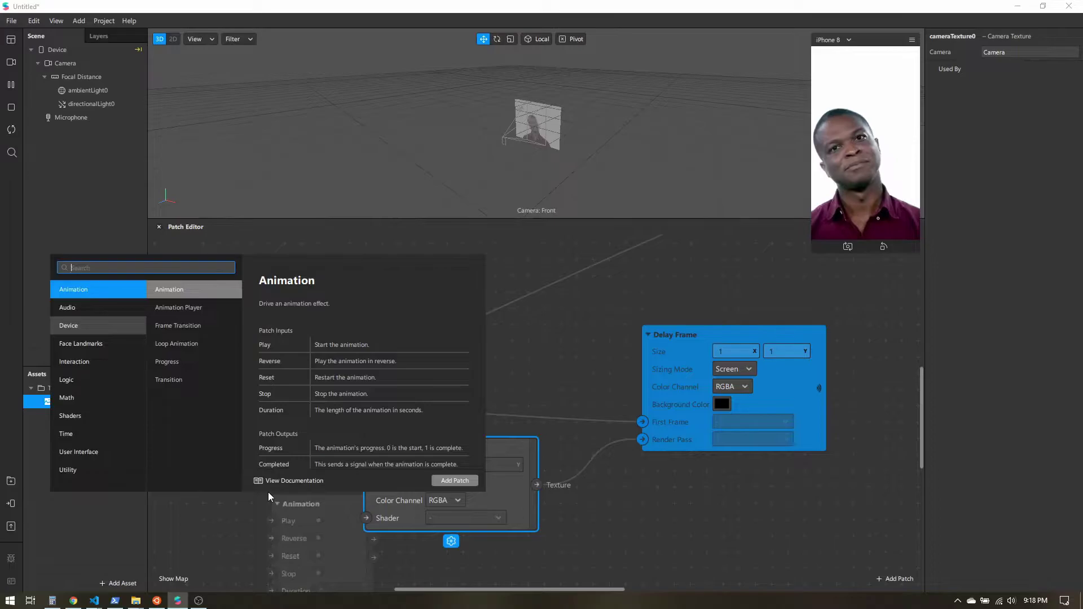
pyautogui.write('rece')
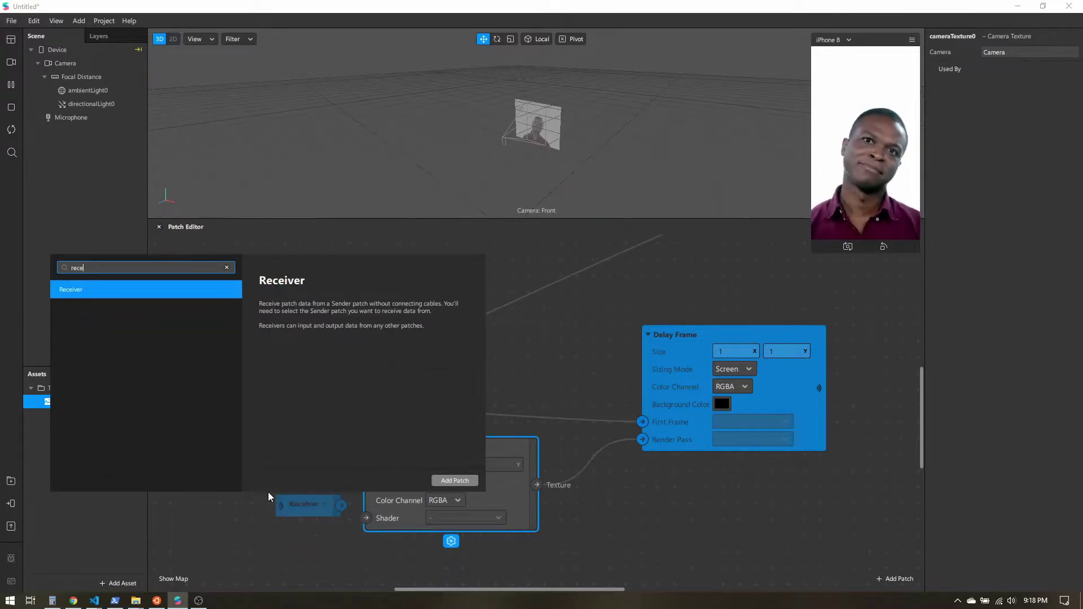
pyautogui.press('Return')
pyautogui.moveTo(307, 504); pyautogui.dragTo(256, 497)
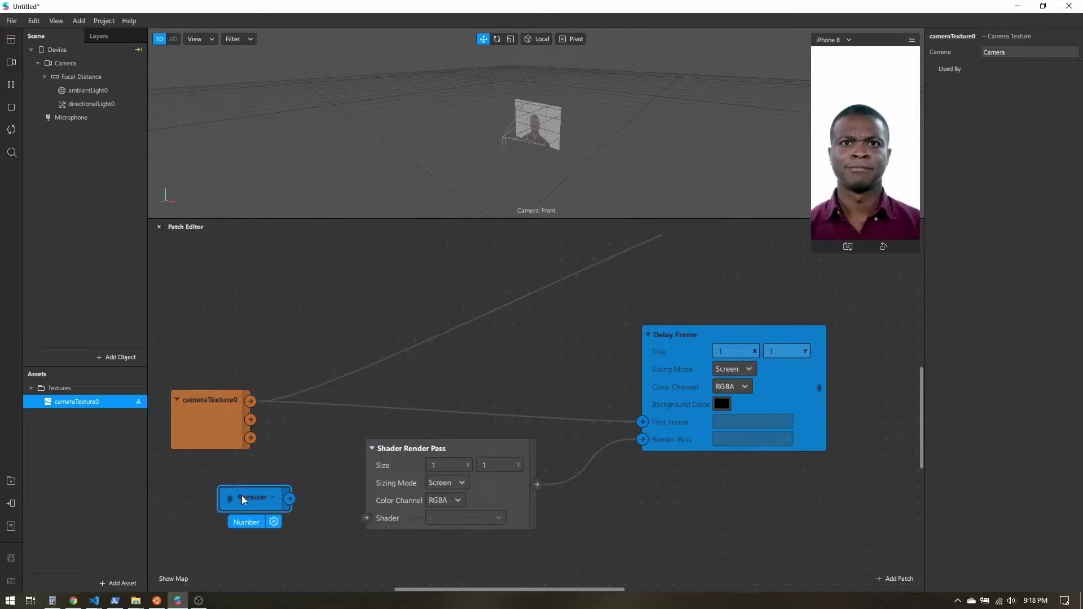
pyautogui.click(272, 496)
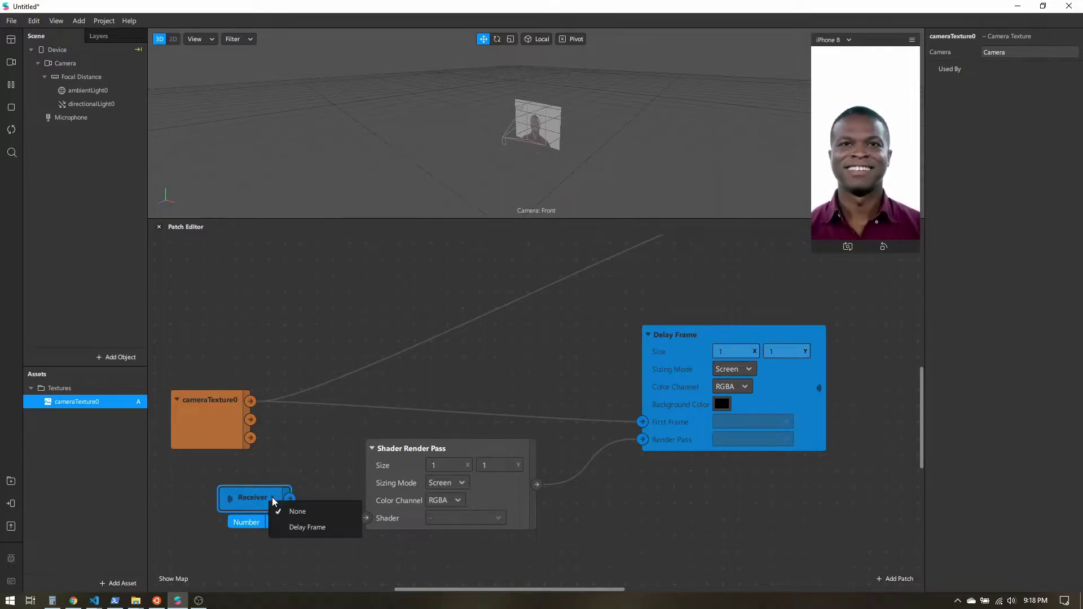
pyautogui.click(292, 527)
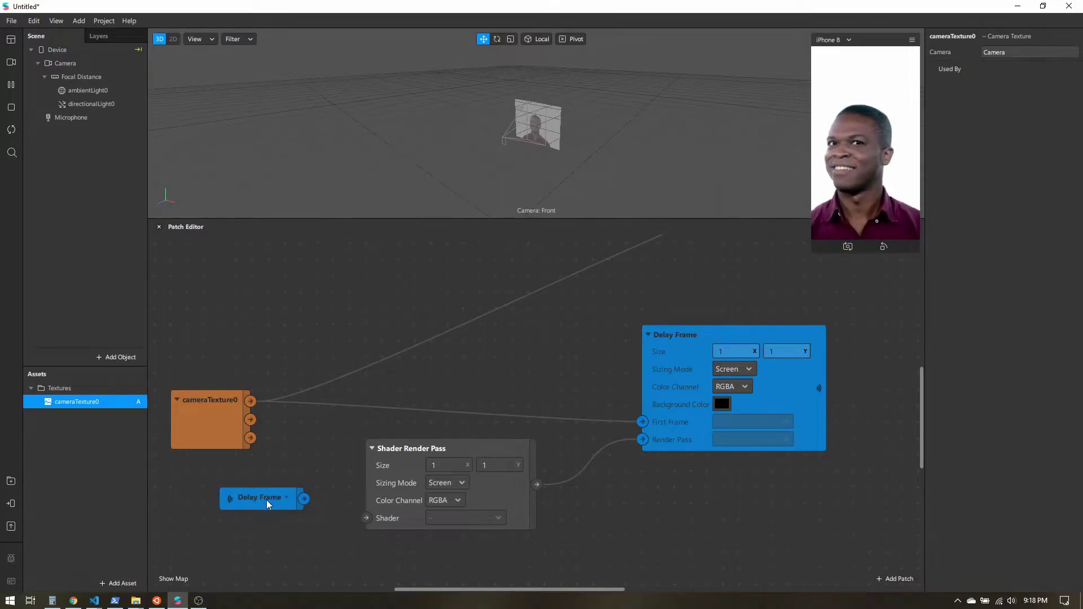
# Connect the Delay Frame receiver to the Shader Render Pass's Shader input
pyautogui.click(710, 330)
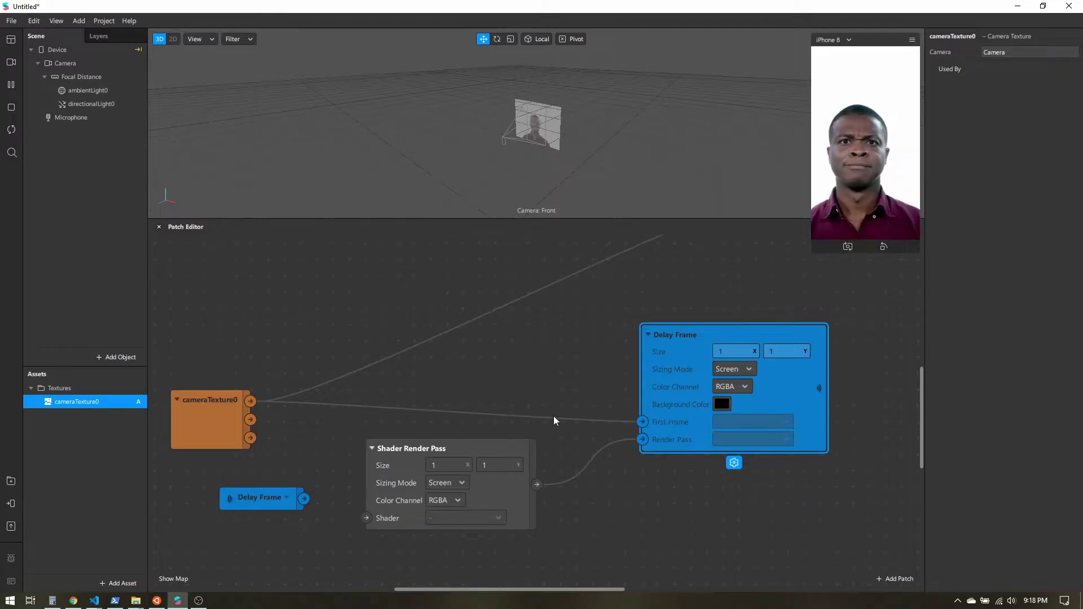
pyautogui.moveTo(304, 498); pyautogui.dragTo(366, 518)
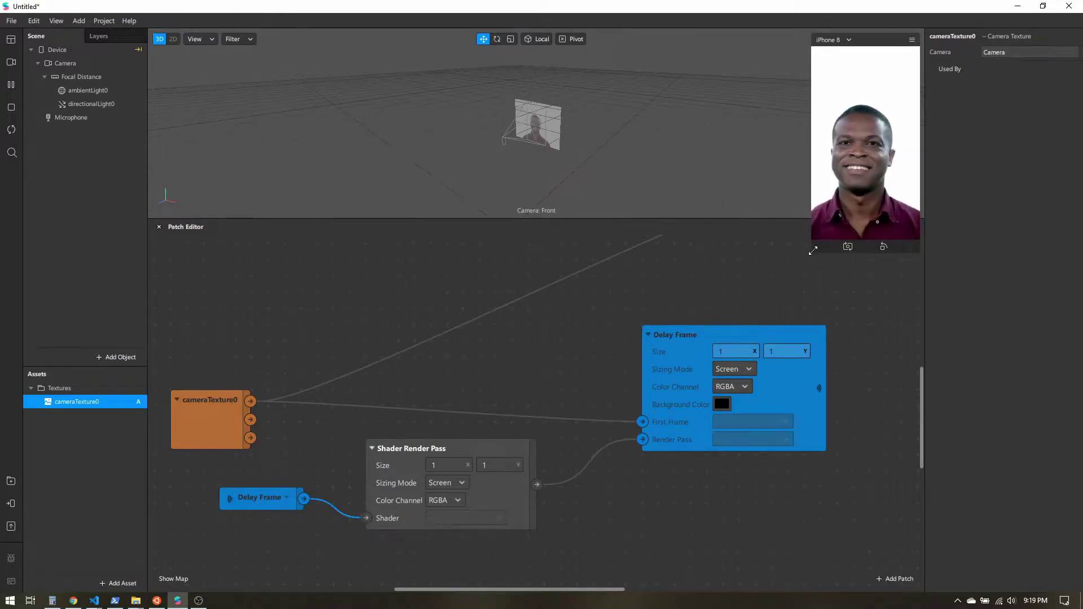
pyautogui.moveTo(263, 500); pyautogui.dragTo(223, 503)
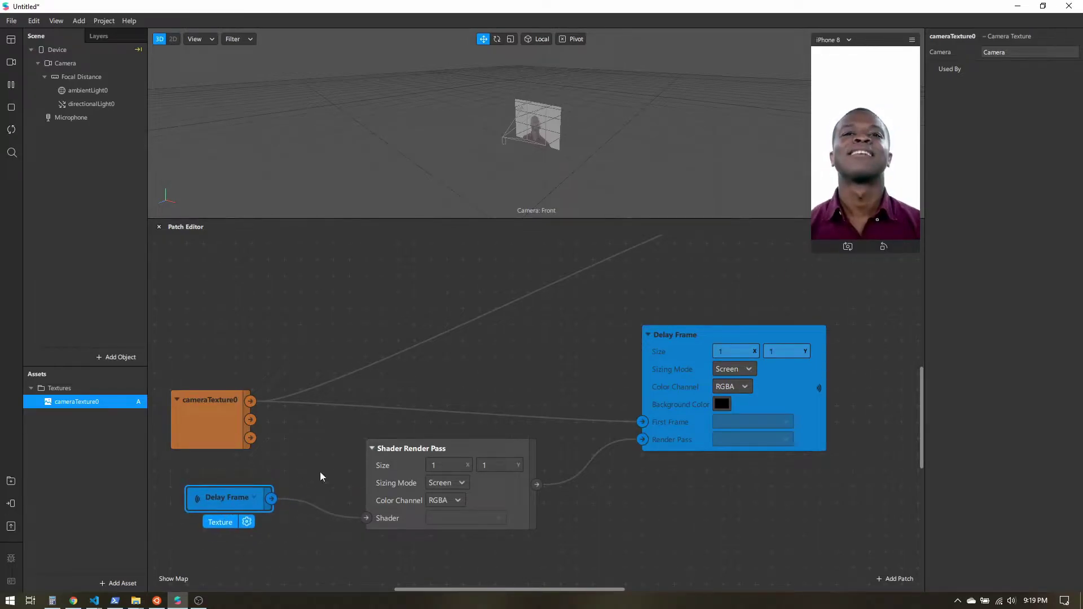
# Add a Mix patch beside cameraTexture0 and rearrange the Shader Render Pass and receiver around it
pyautogui.doubleClick(469, 362)
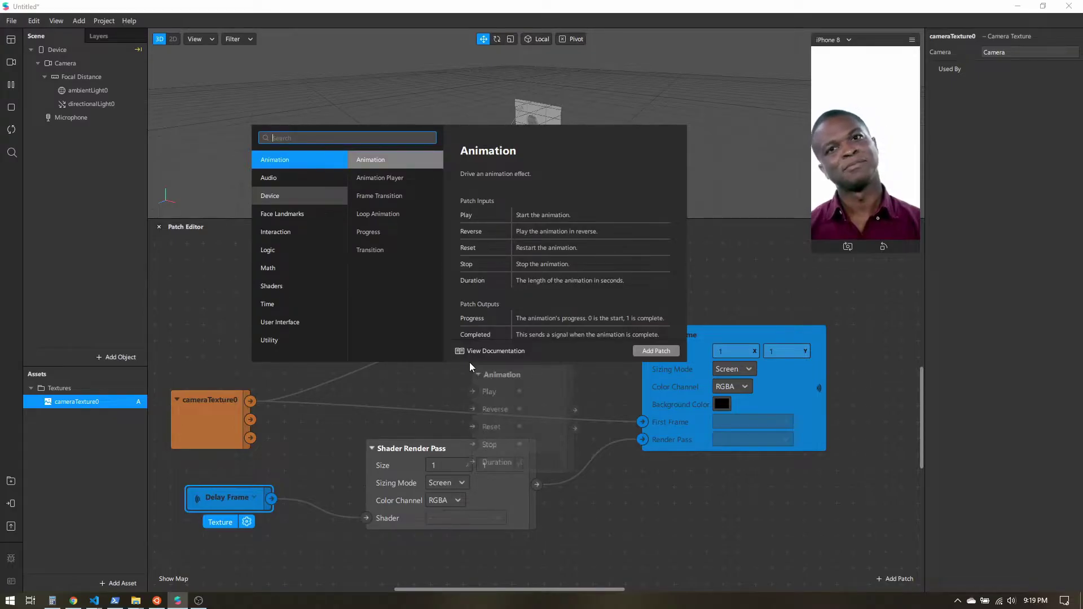
pyautogui.write('mix')
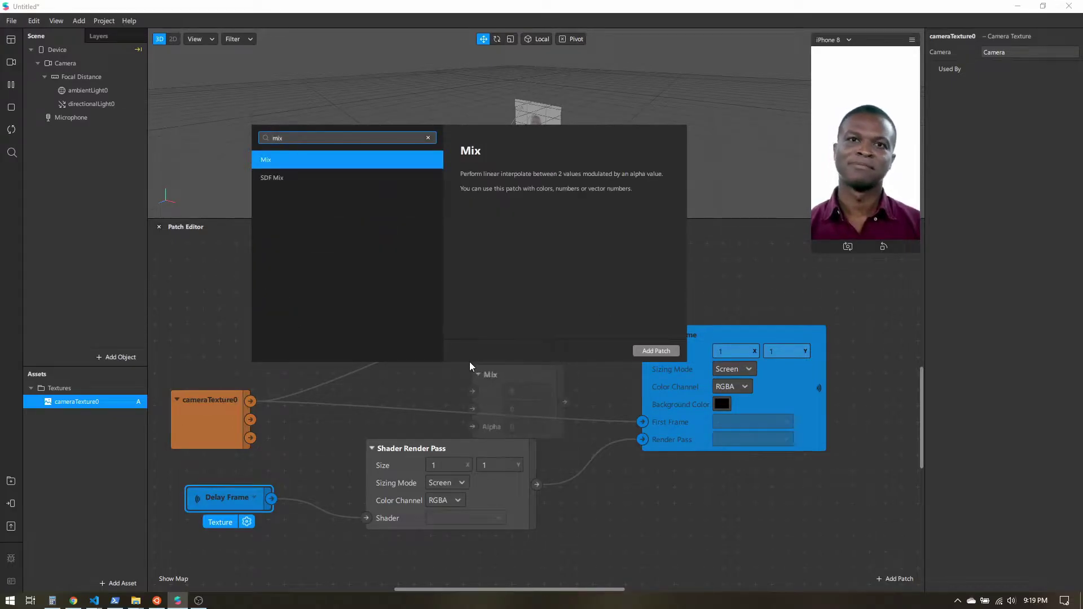
pyautogui.doubleClick(307, 161)
pyautogui.moveTo(528, 378); pyautogui.dragTo(324, 435)
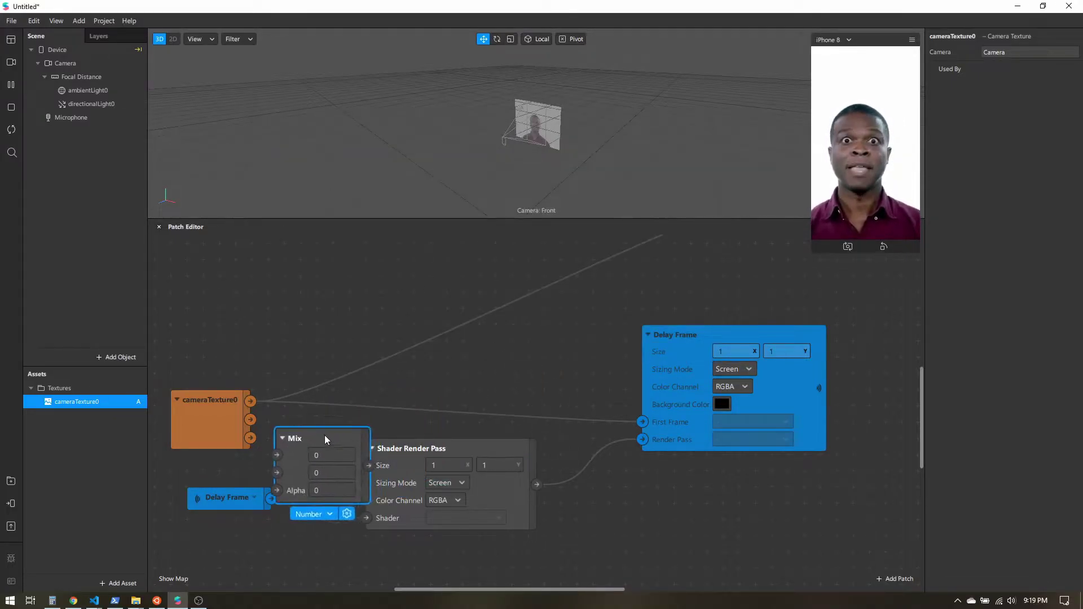
pyautogui.moveTo(426, 455); pyautogui.dragTo(475, 472)
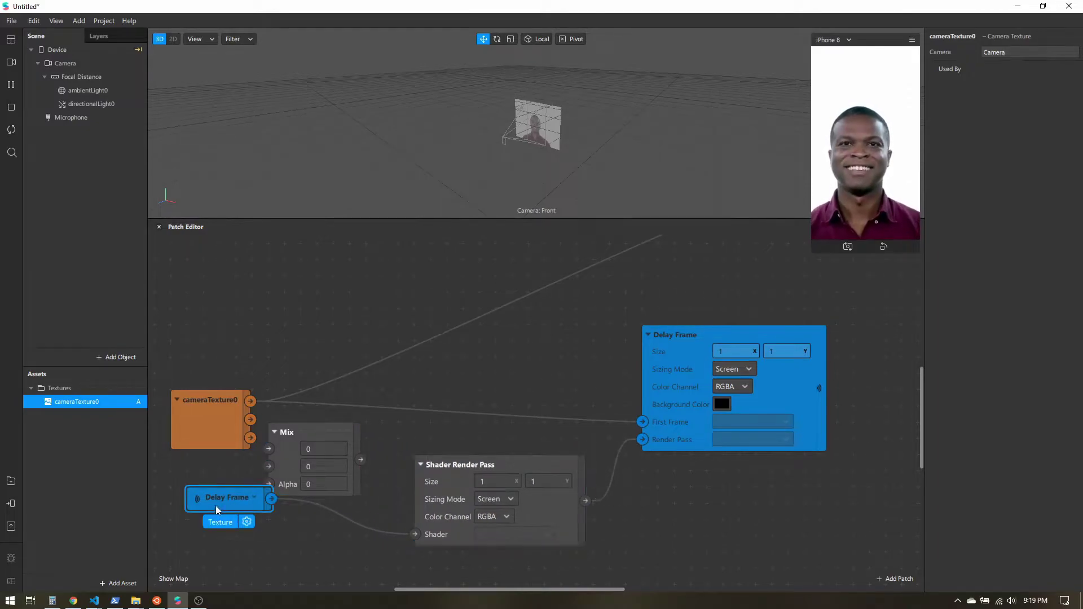
pyautogui.moveTo(215, 506); pyautogui.dragTo(183, 516)
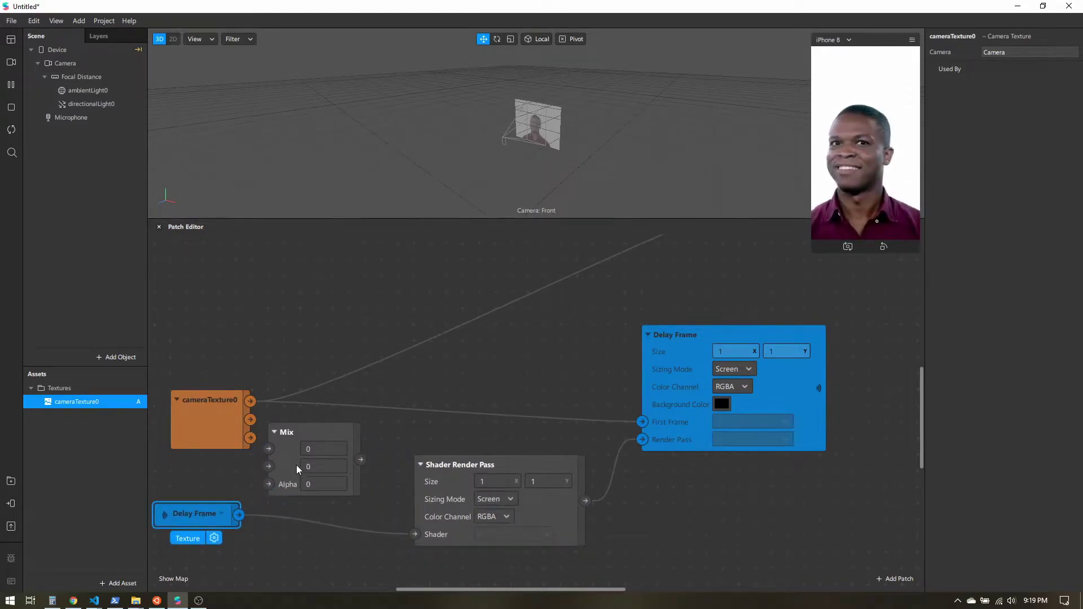
pyautogui.moveTo(317, 435); pyautogui.dragTo(350, 440)
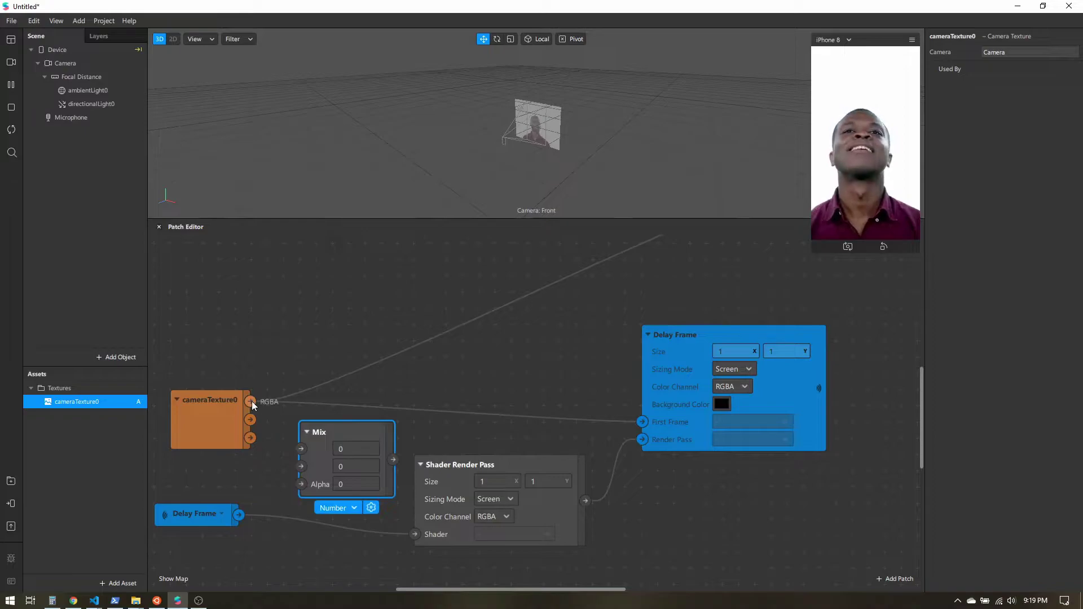
# Wire cameraTexture0 RGBA and Delay Frame into Mix inputs 1 and 2, and Mix into Shader
pyautogui.moveTo(255, 402); pyautogui.dragTo(301, 450)
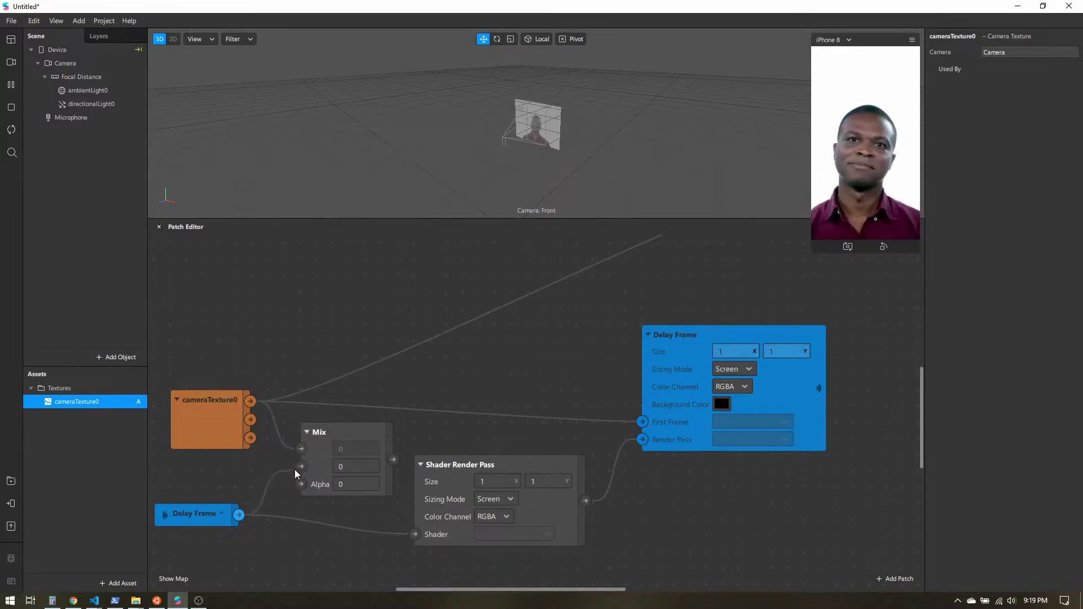
pyautogui.moveTo(294, 474); pyautogui.dragTo(301, 466)
pyautogui.moveTo(393, 460); pyautogui.dragTo(415, 535)
pyautogui.moveTo(351, 443); pyautogui.dragTo(340, 482)
# Duplicate the Delay Frame receiver with Ctrl+D, place the copy at the Device Screen Output, and enlarge the preview
pyautogui.scroll(5, 536, 367)
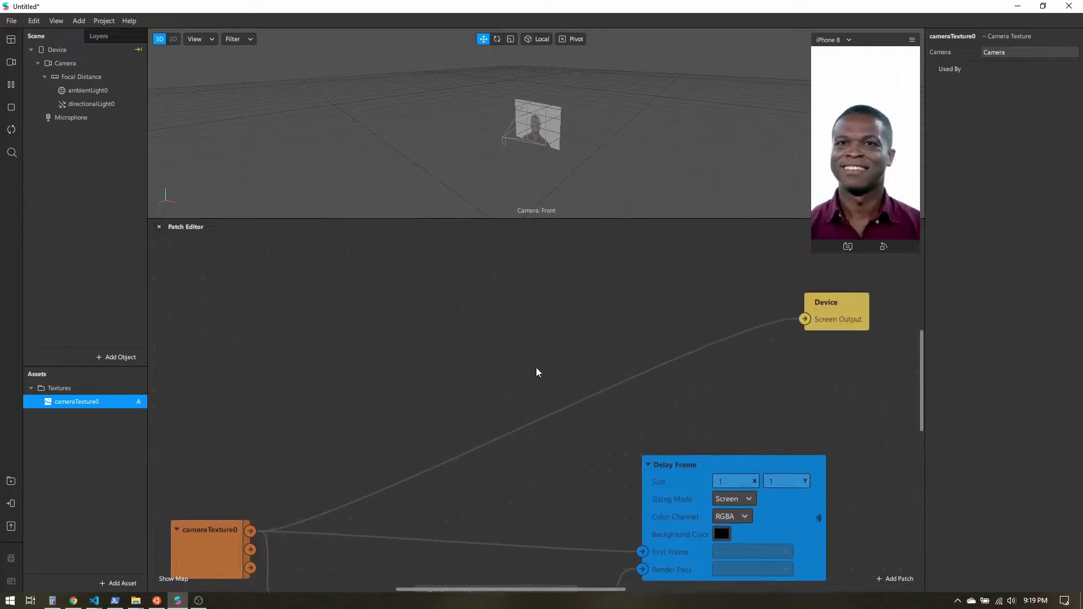
pyautogui.moveTo(832, 387); pyautogui.dragTo(580, 463)
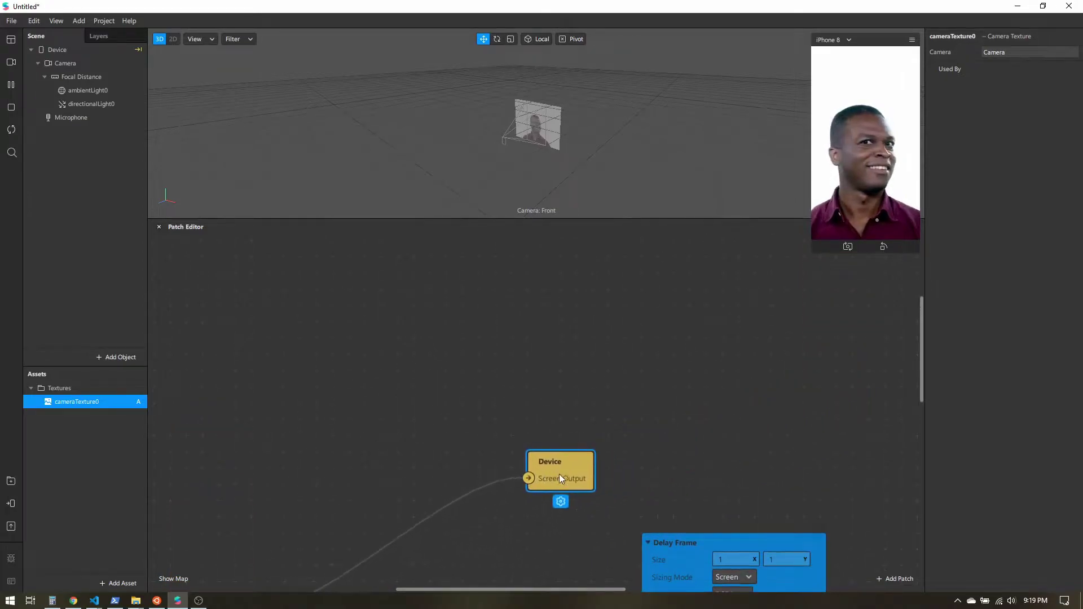
pyautogui.scroll(-5, 569, 458)
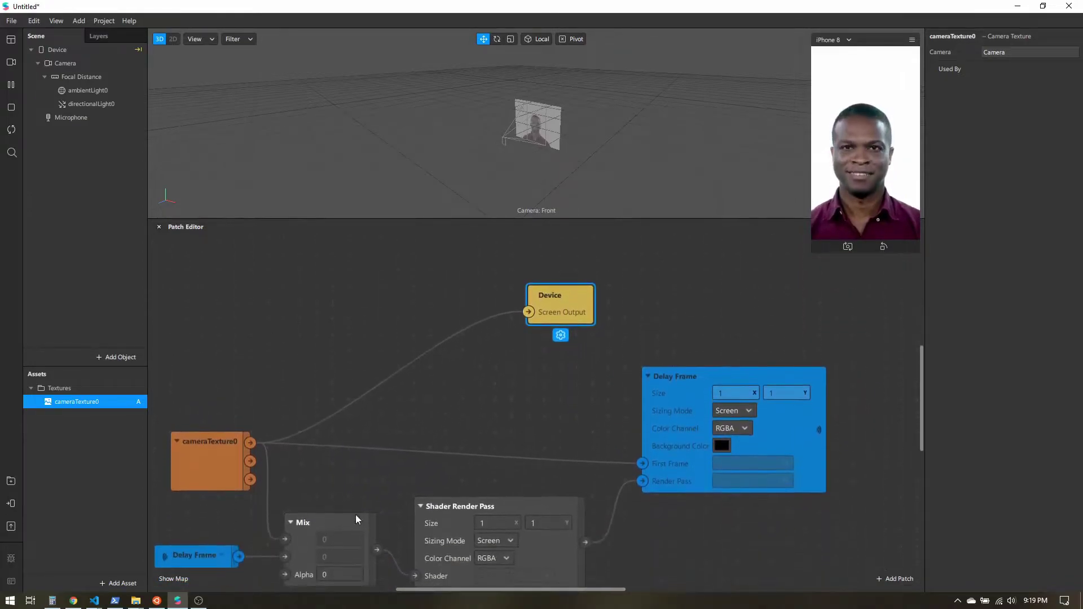
pyautogui.click(194, 558)
pyautogui.scroll(-1, 229, 519)
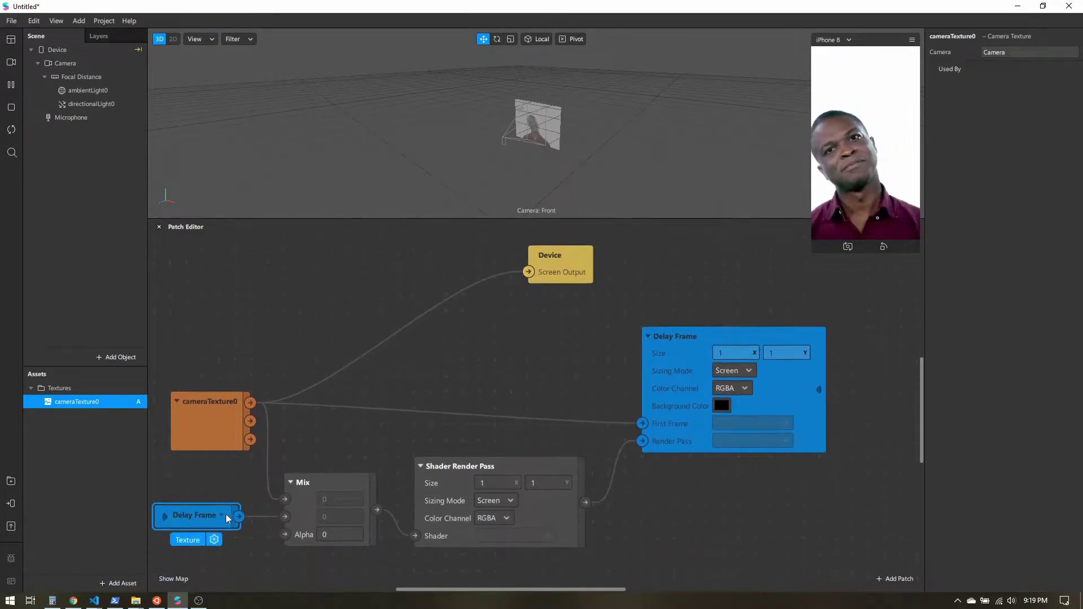
pyautogui.hotkey('ctrl', 'd')
pyautogui.moveTo(220, 550); pyautogui.dragTo(529, 272)
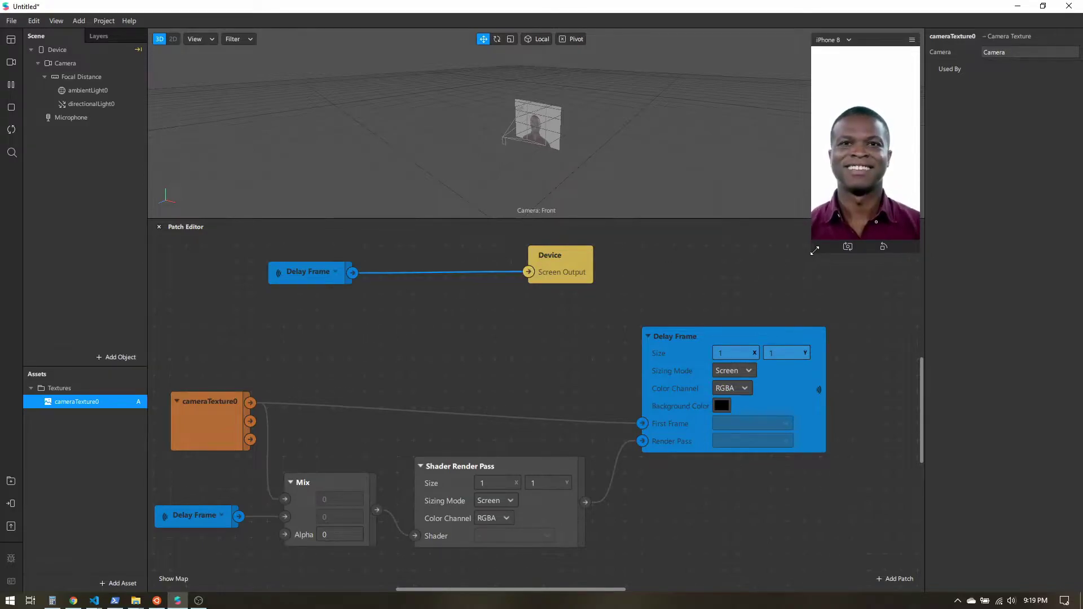
pyautogui.moveTo(810, 254); pyautogui.dragTo(628, 442)
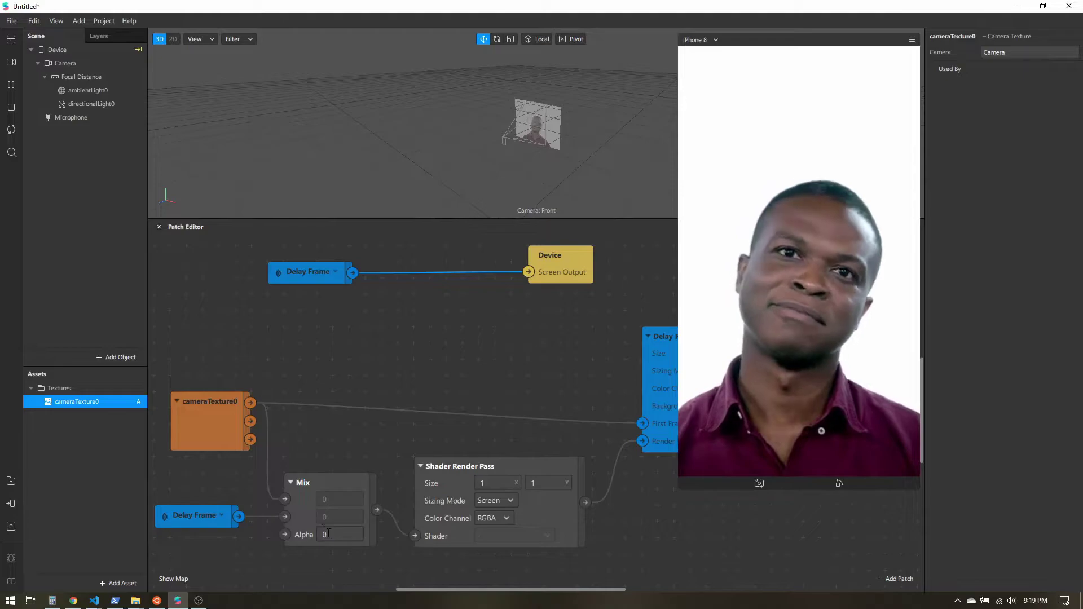
# Set the Mix patch's Alpha to 0.8
pyautogui.click(311, 482)
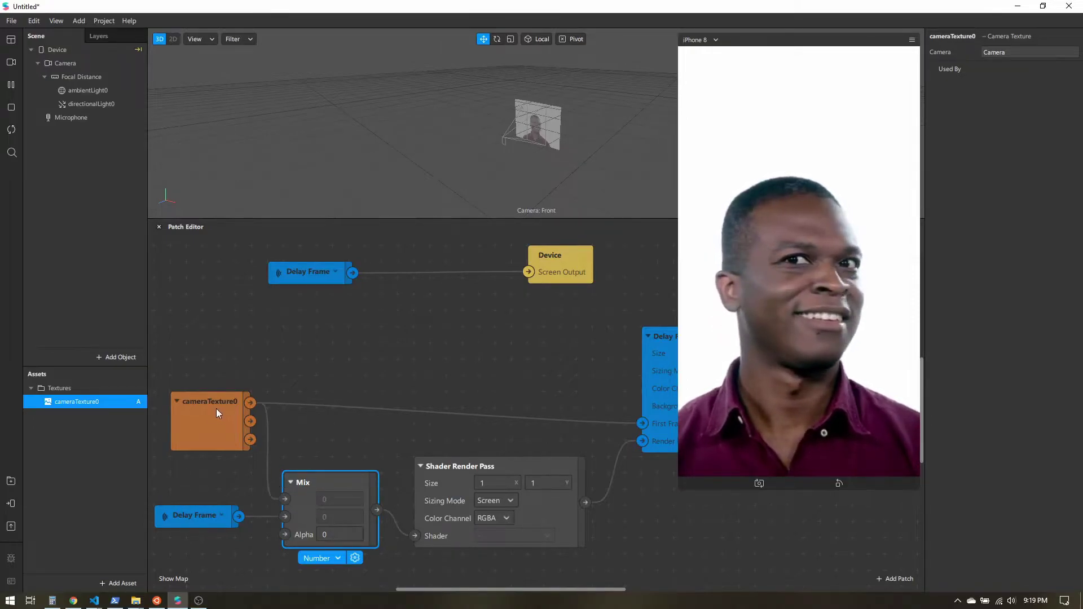
pyautogui.click(209, 424)
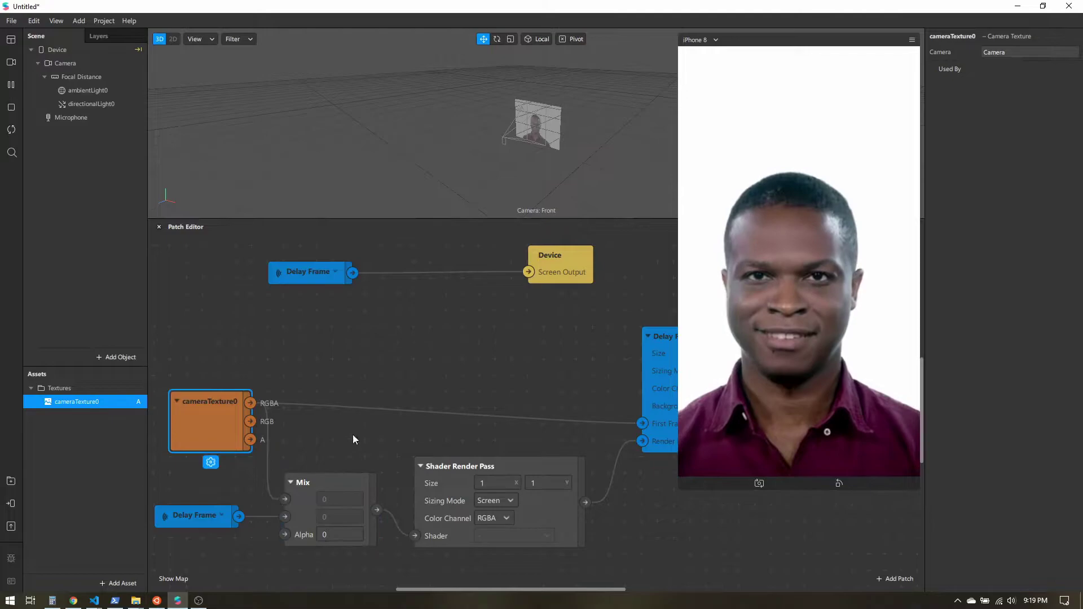
pyautogui.scroll(-2, 340, 532)
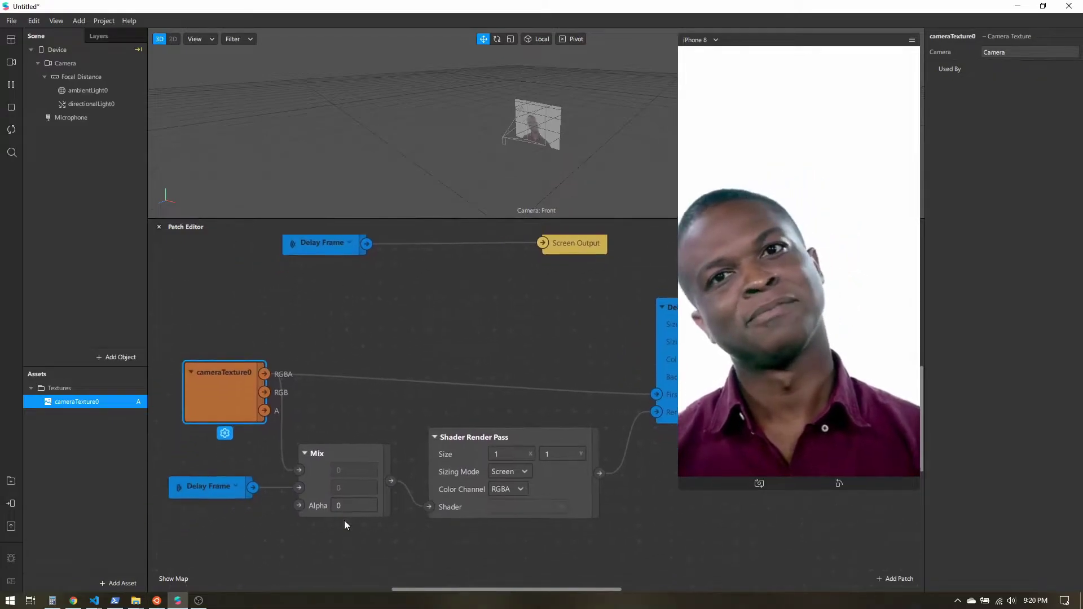
pyautogui.click(351, 500)
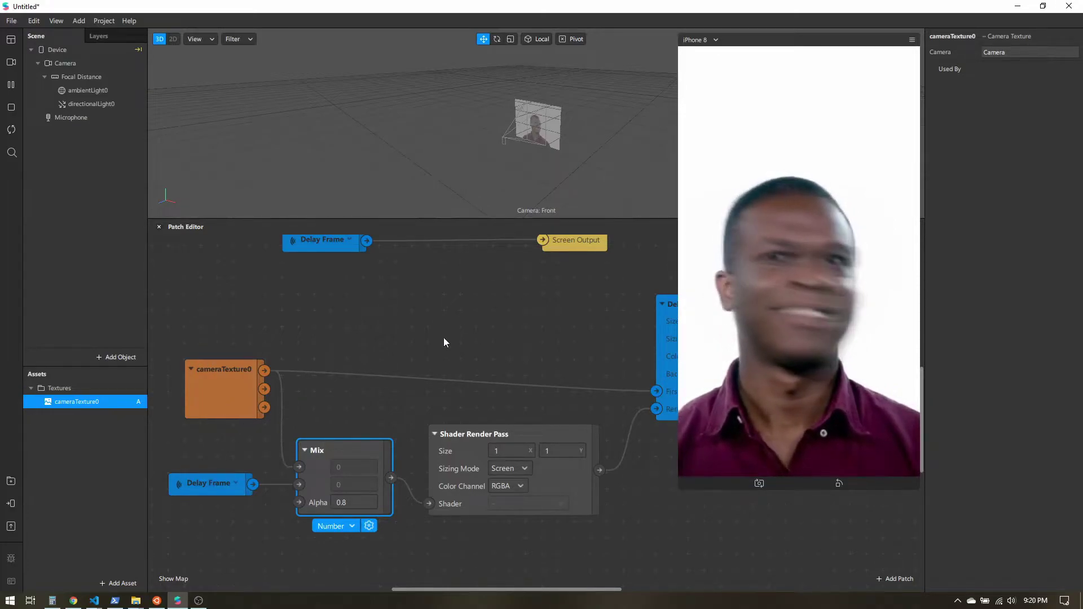
# Shrink the phone preview and rearrange the Device node and upper Delay Frame receiver
pyautogui.scroll(3, 472, 336)
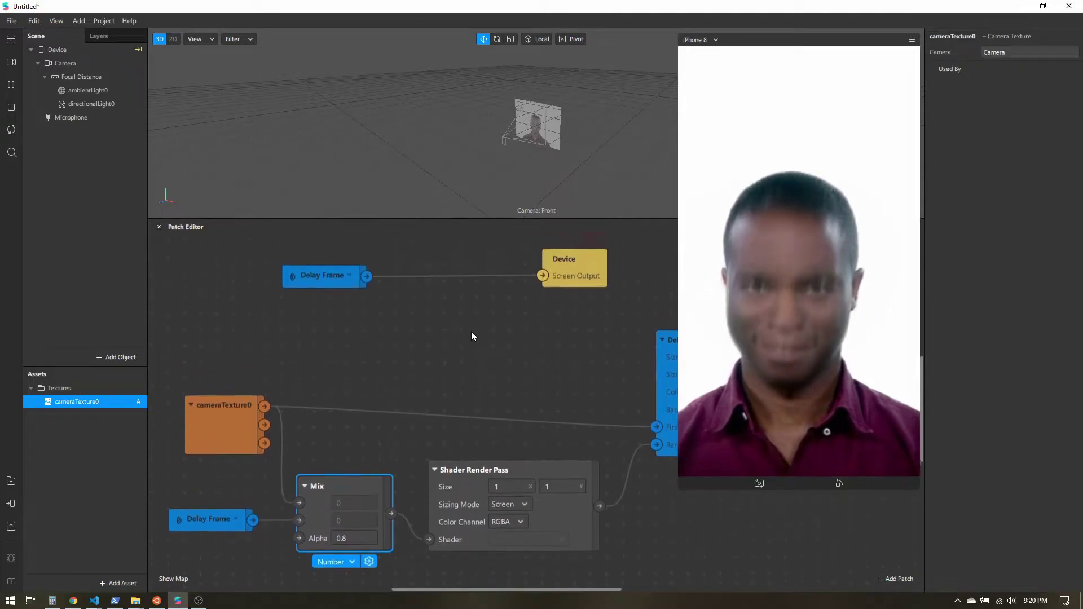
pyautogui.moveTo(564, 305); pyautogui.dragTo(617, 307)
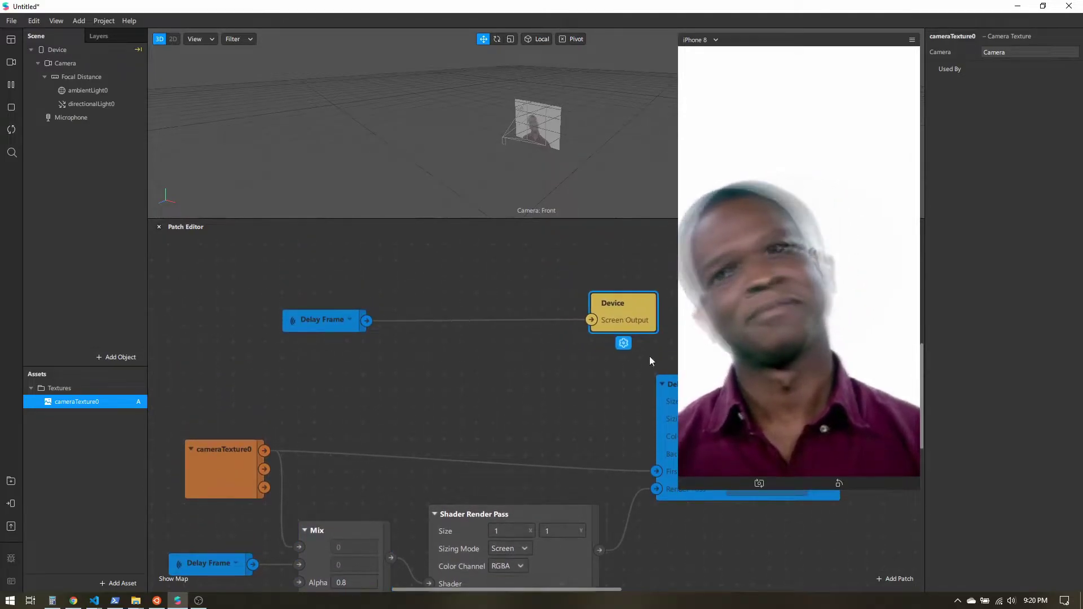
pyautogui.moveTo(678, 492); pyautogui.dragTo(784, 265)
pyautogui.moveTo(318, 322); pyautogui.dragTo(250, 305)
pyautogui.moveTo(619, 310); pyautogui.dragTo(650, 293)
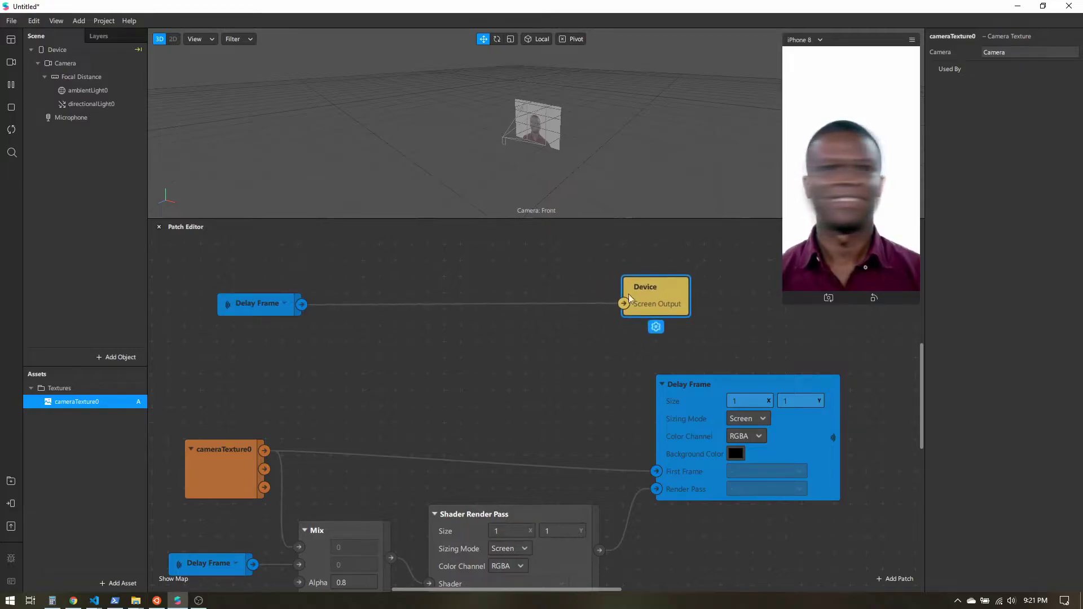
# Search the AR Library for 'adjust colors' and import the free Adjust Colors shader
pyautogui.click(120, 583)
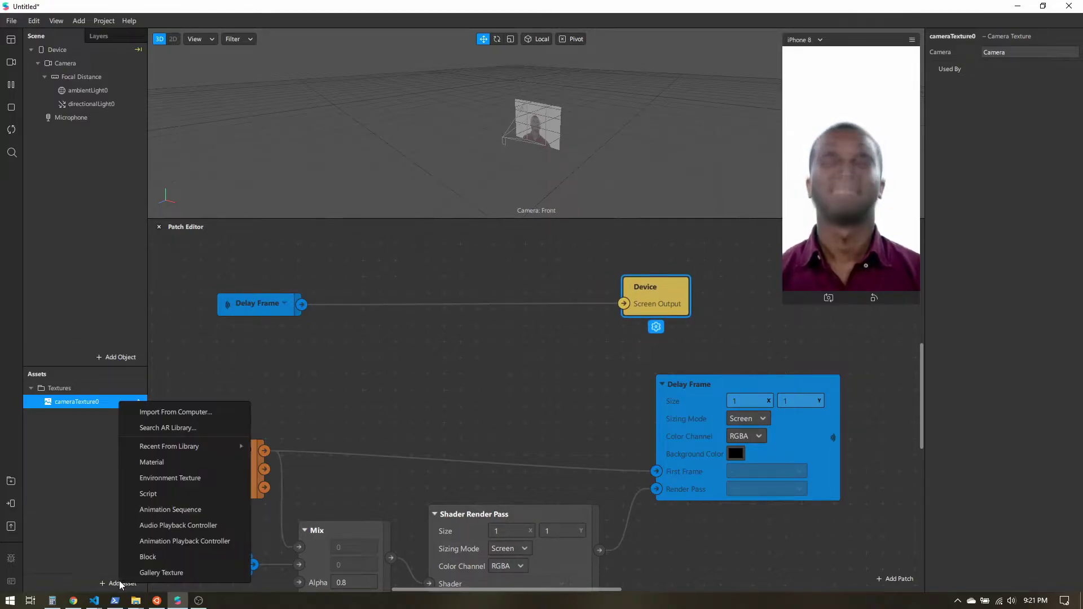
pyautogui.click(167, 428)
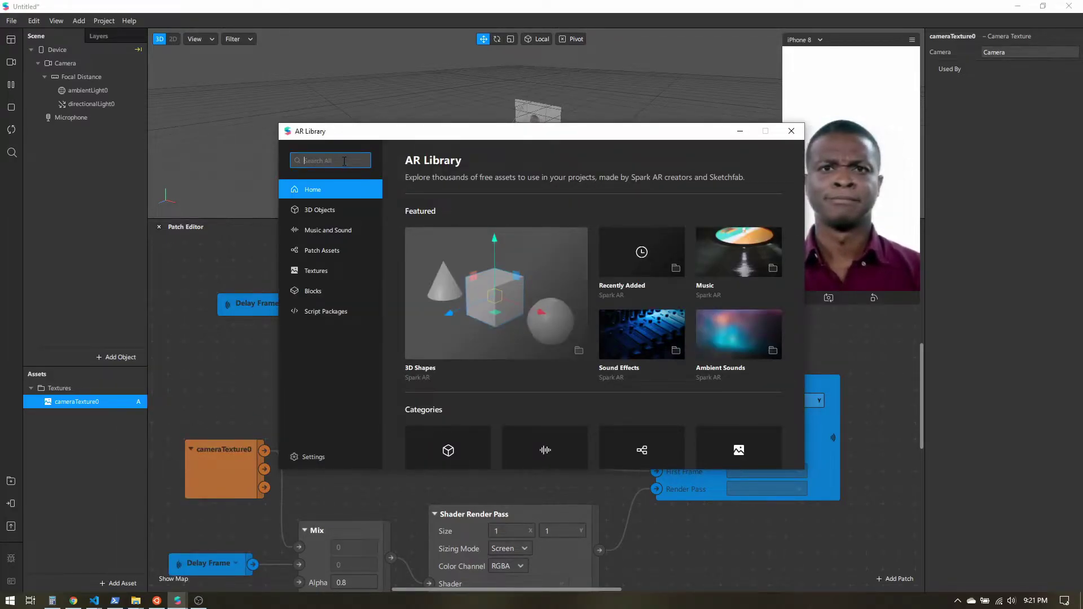
pyautogui.click(344, 161)
pyautogui.write('adjust colors')
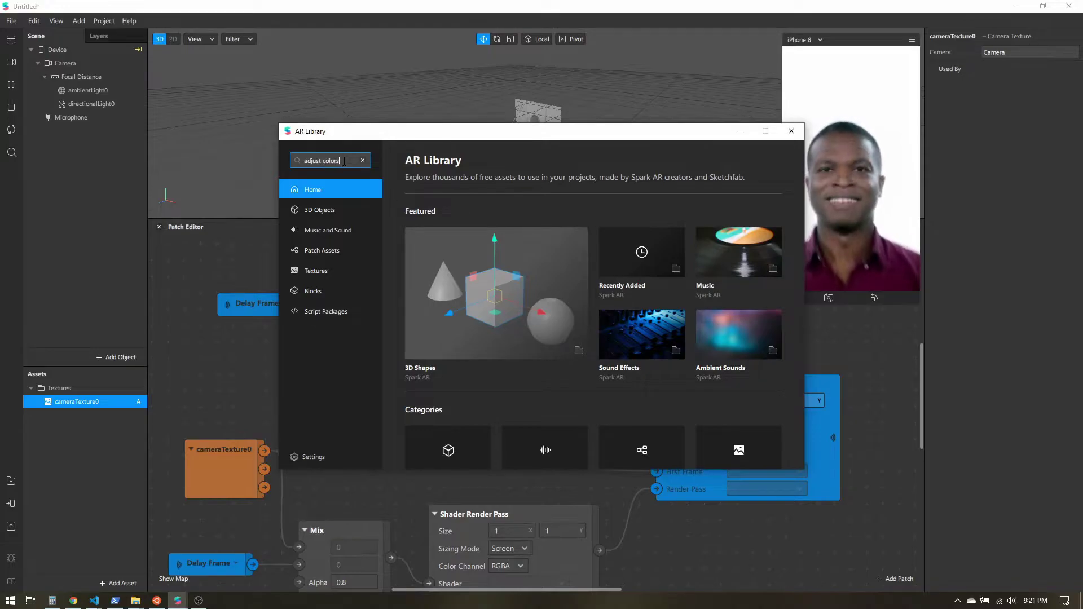
pyautogui.press('Return')
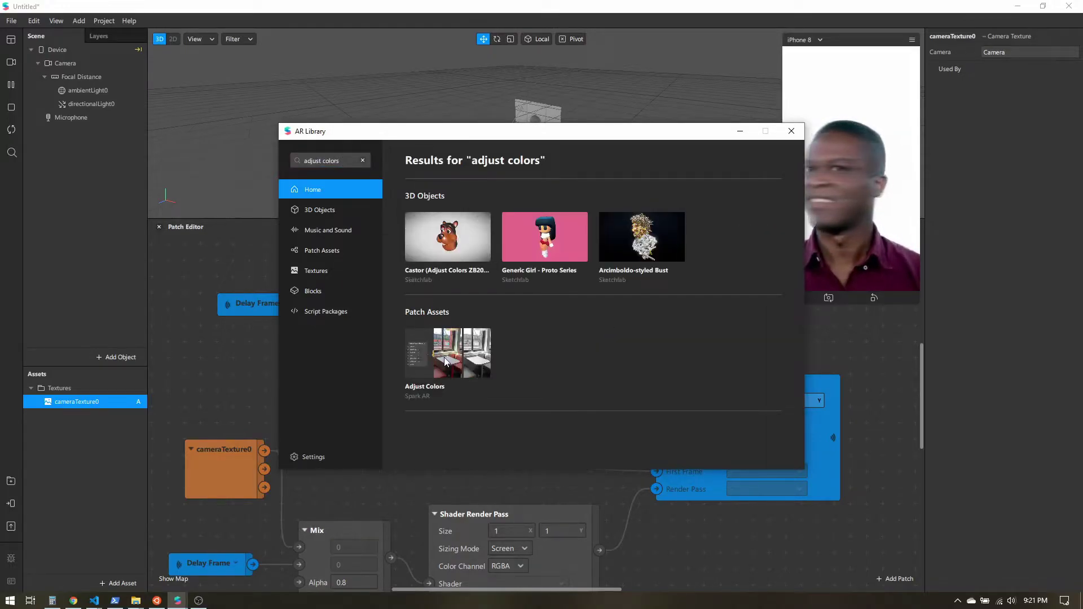
pyautogui.click(441, 356)
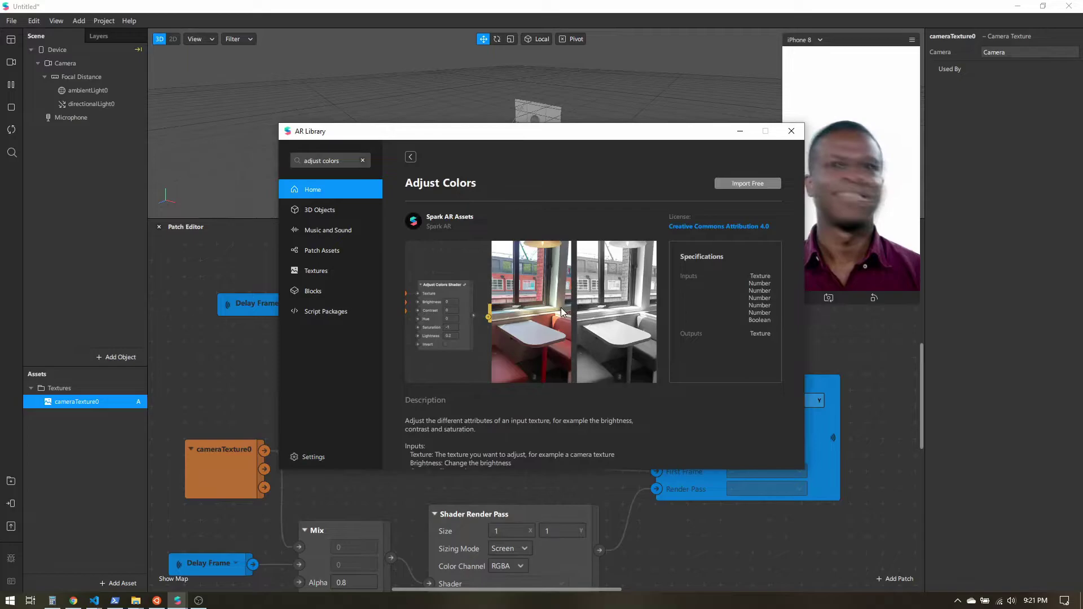
pyautogui.click(754, 184)
pyautogui.click(754, 184)
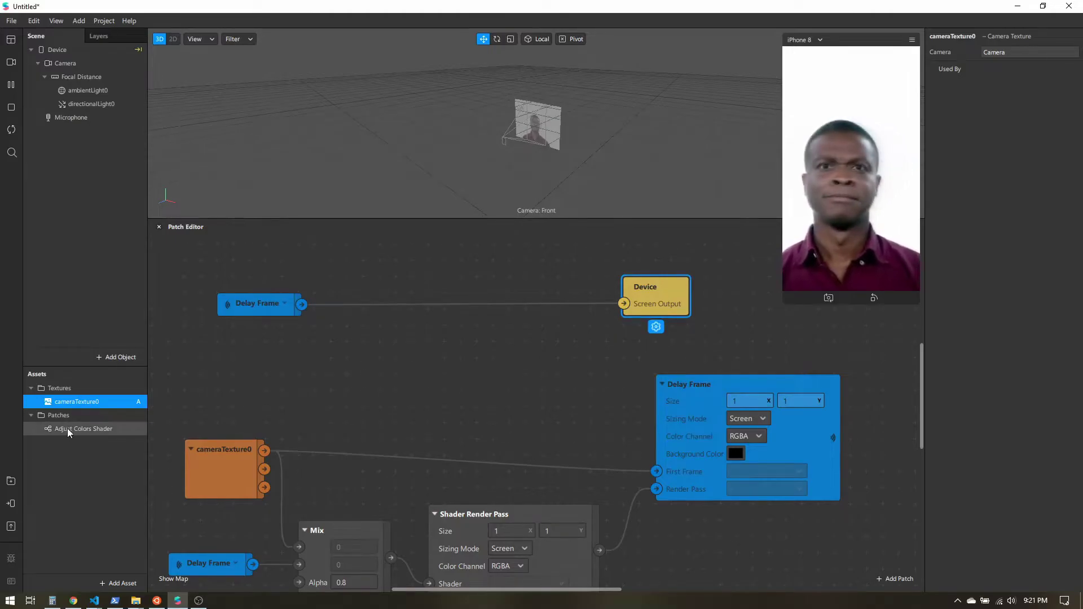
# Insert the Adjust Colors Shader between Delay Frame and Screen Output, with Saturation -1
pyautogui.moveTo(66, 429); pyautogui.dragTo(416, 285)
pyautogui.moveTo(302, 306); pyautogui.dragTo(397, 305)
pyautogui.moveTo(538, 349); pyautogui.dragTo(625, 304)
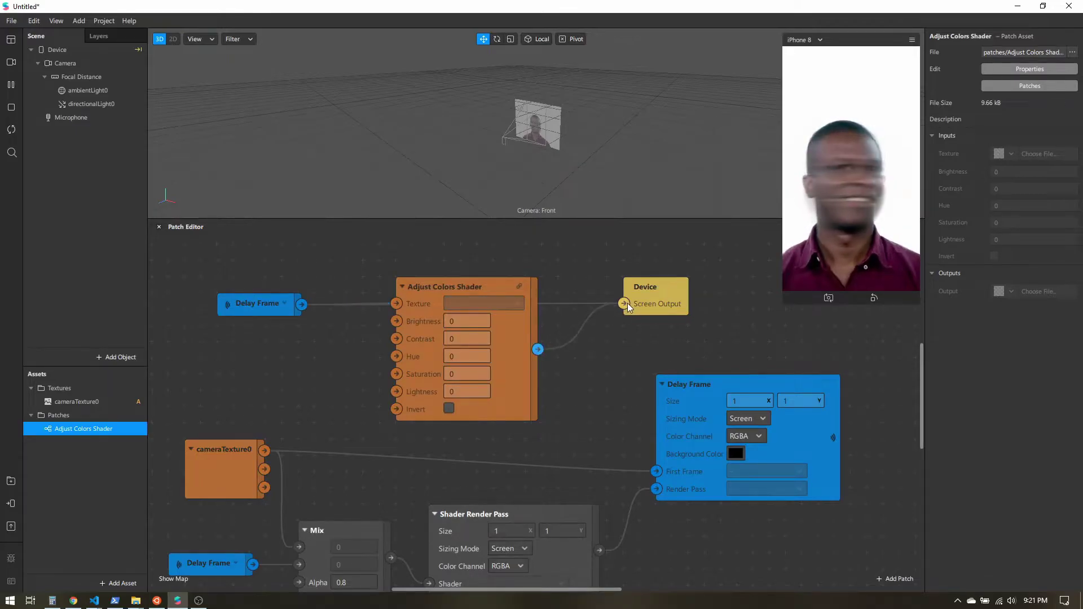
pyautogui.hscroll(2, 451, 361)
pyautogui.click(441, 373)
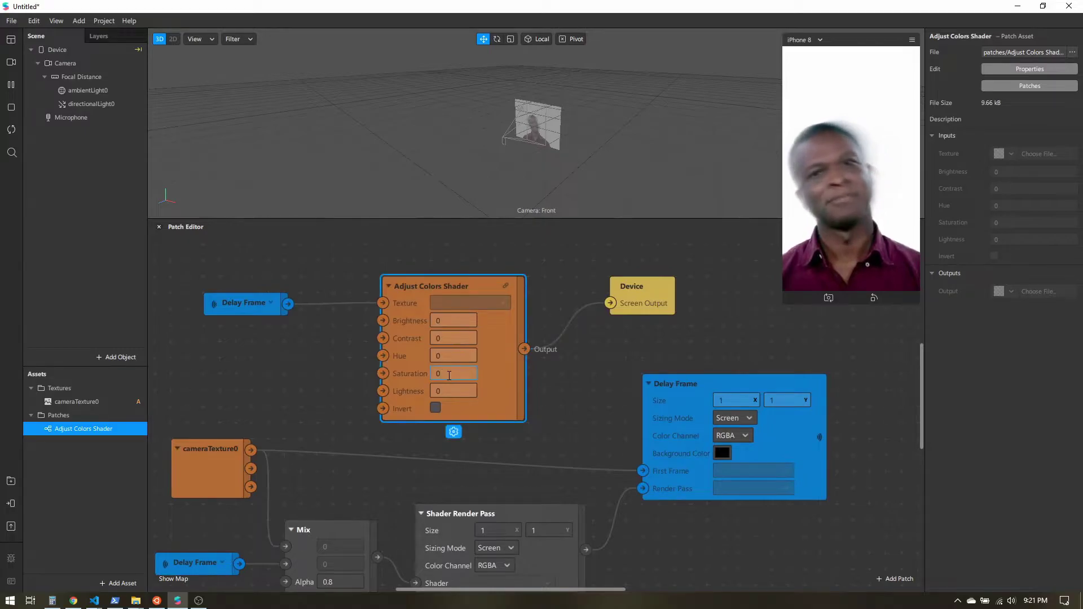
pyautogui.write('-1')
pyautogui.press('Return')
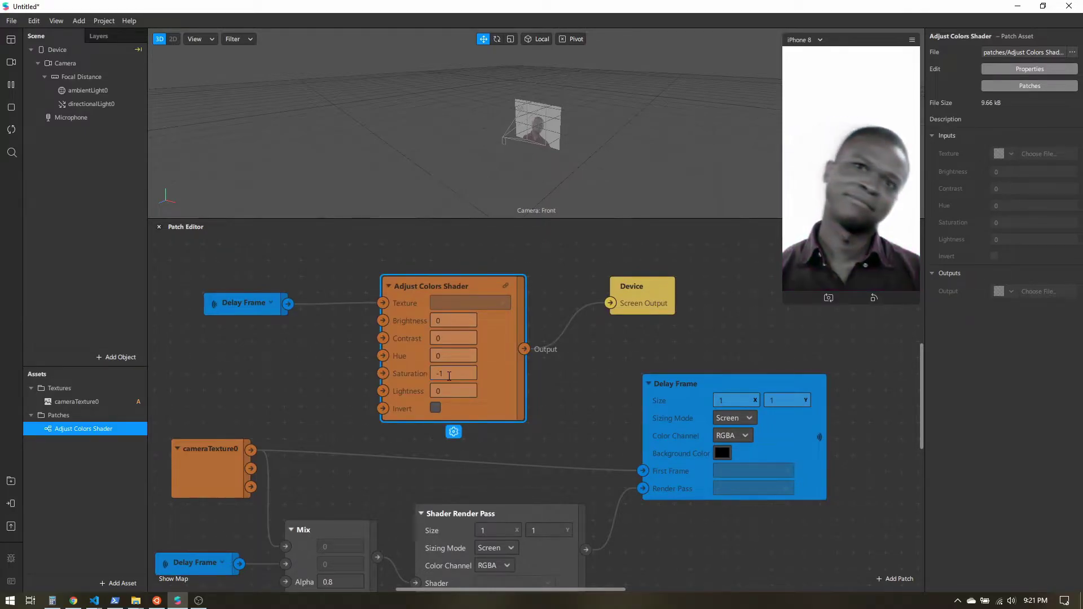
# Enlarge the preview to check the black-and-white look, then restore its size
pyautogui.click(786, 300)
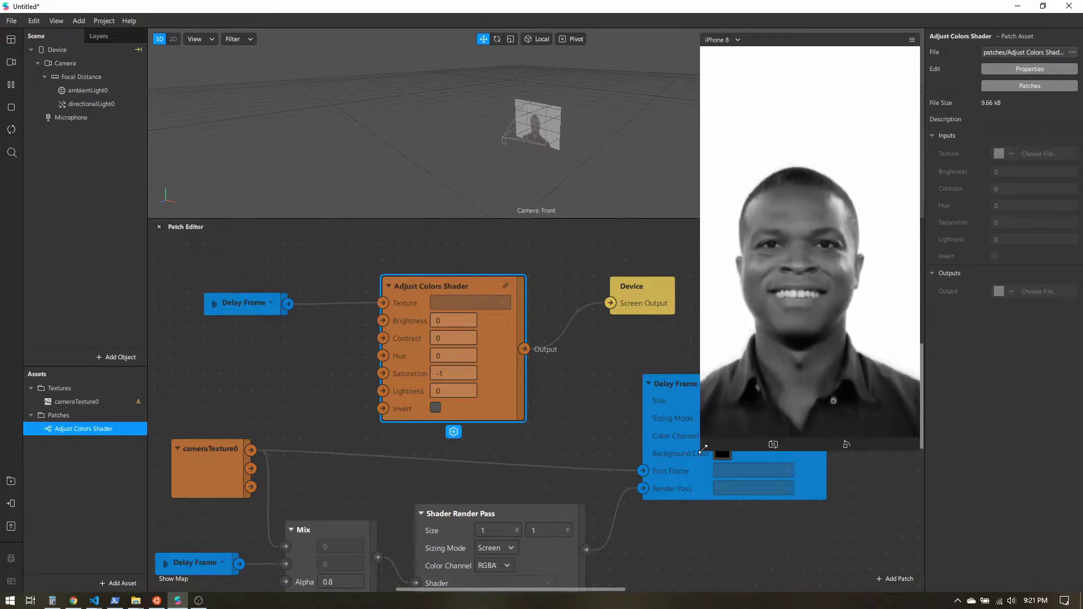
pyautogui.moveTo(716, 448); pyautogui.dragTo(813, 274)
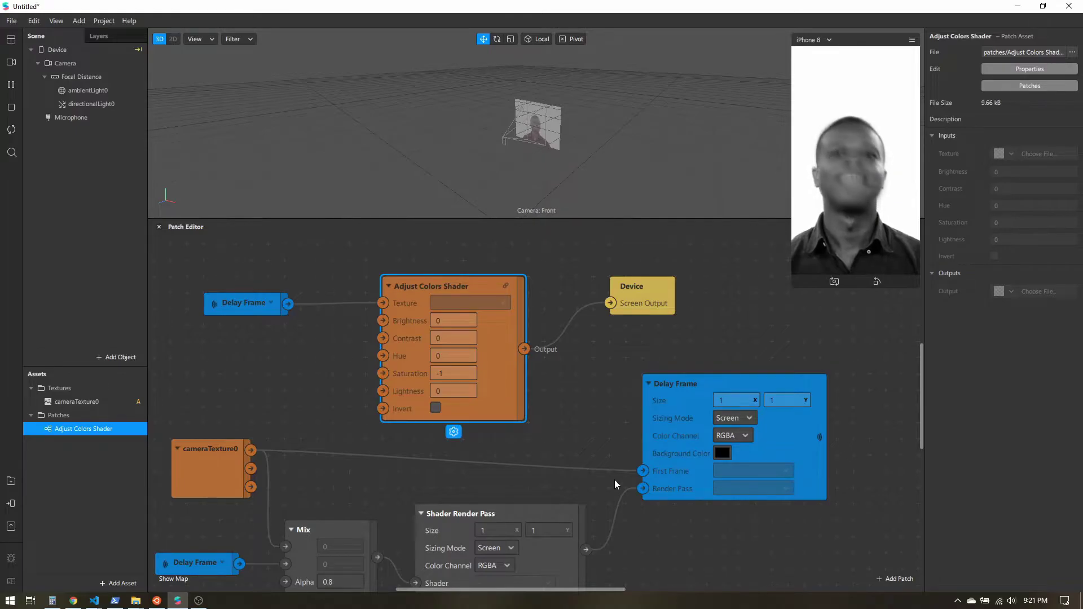
pyautogui.moveTo(605, 588); pyautogui.dragTo(556, 584)
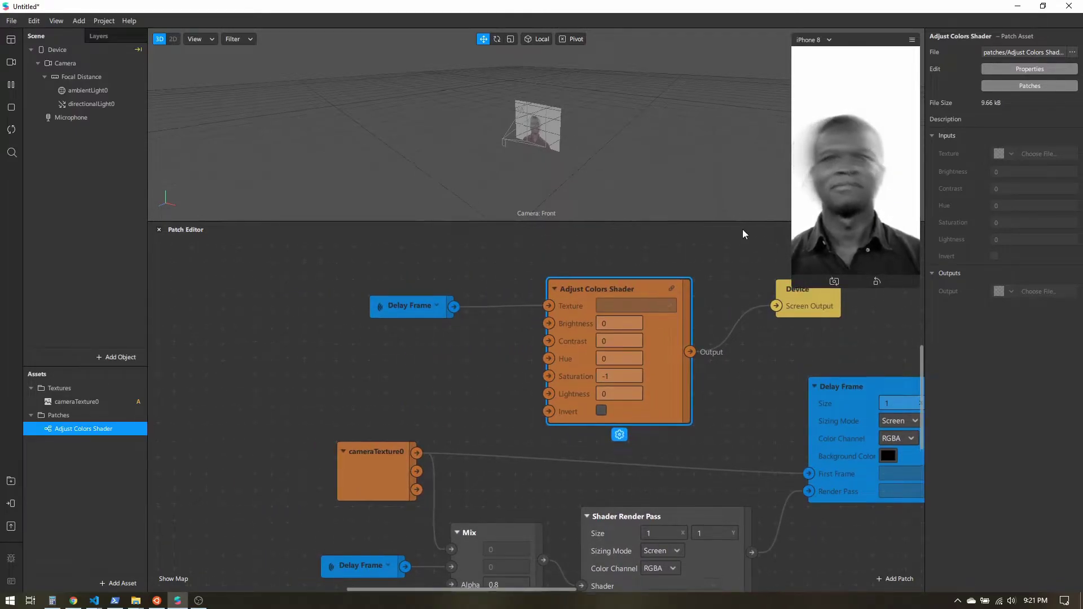
# Resize the viewport and Patch Editor panels, nudge the Mix patch lower, and scroll left
pyautogui.moveTo(742, 229); pyautogui.dragTo(742, 361)
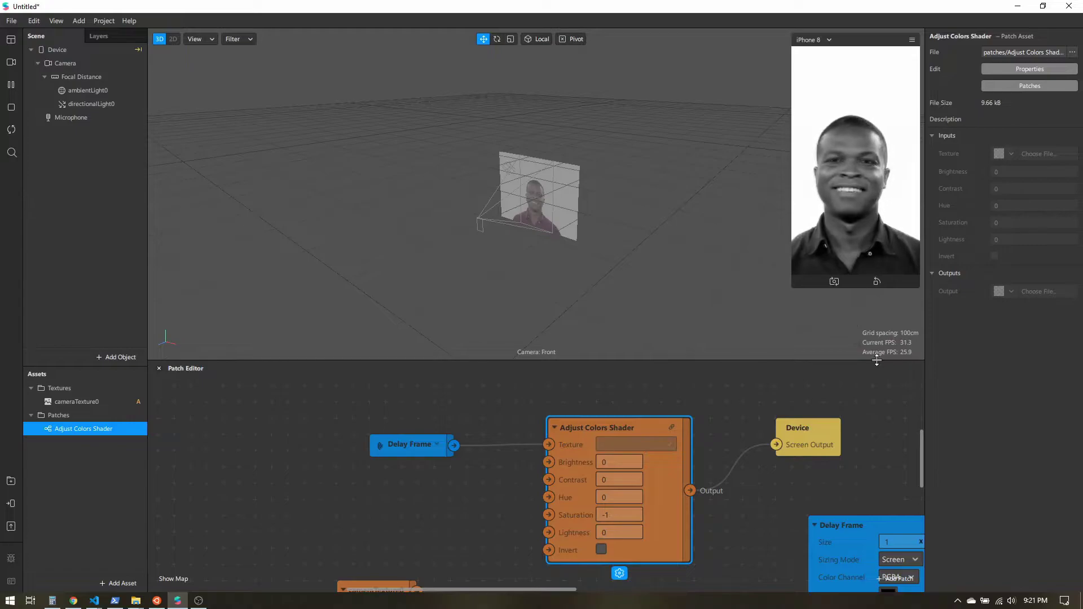
pyautogui.moveTo(877, 361); pyautogui.dragTo(872, 176)
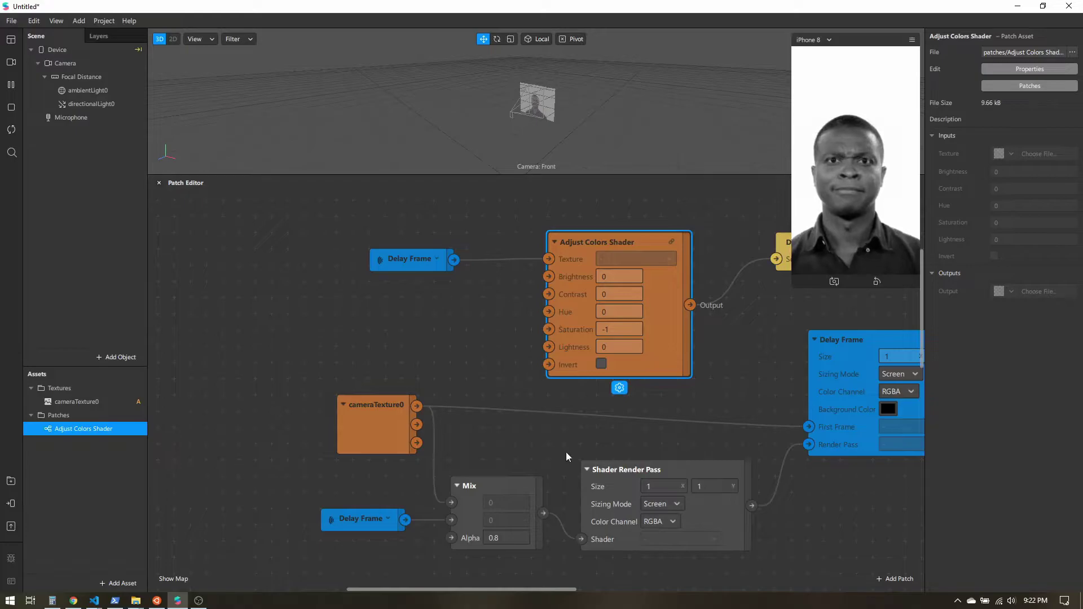
pyautogui.scroll(-5, 570, 424)
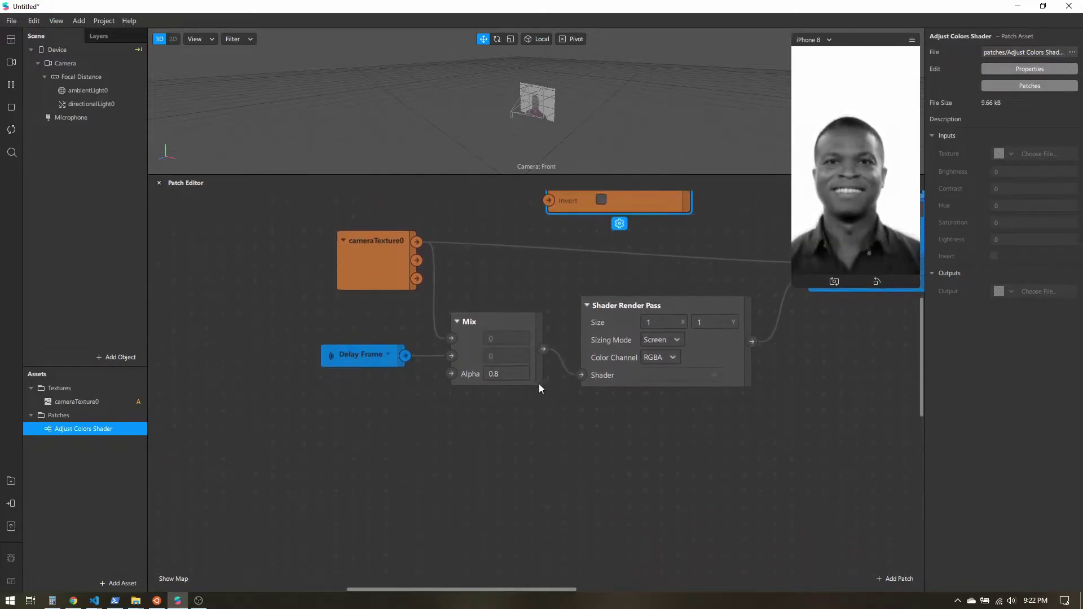
pyautogui.moveTo(486, 320); pyautogui.dragTo(488, 336)
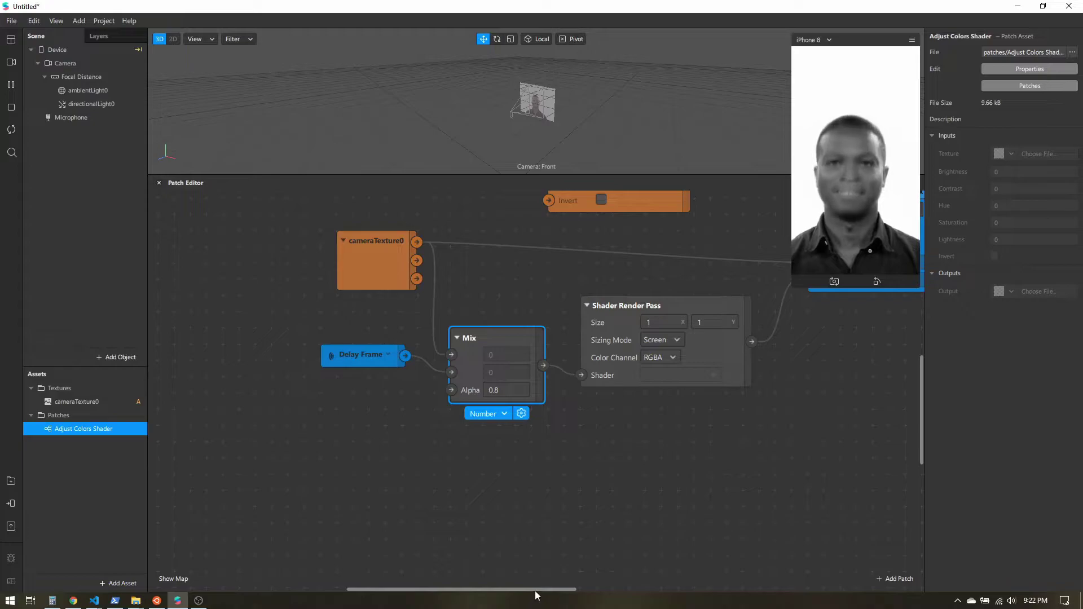
pyautogui.moveTo(533, 588); pyautogui.dragTo(438, 579)
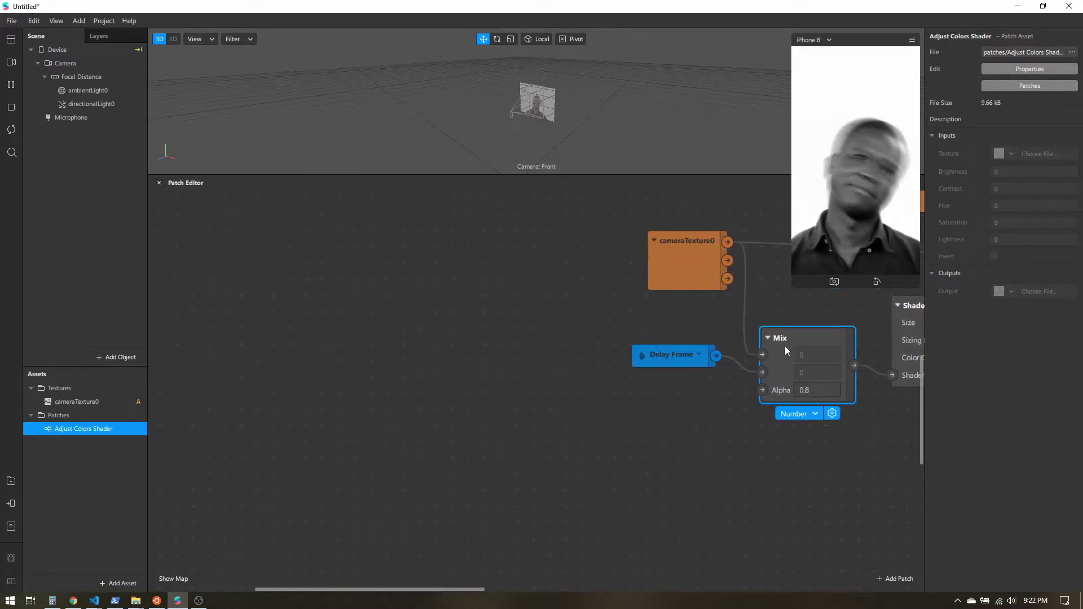
pyautogui.moveTo(472, 588); pyautogui.dragTo(454, 576)
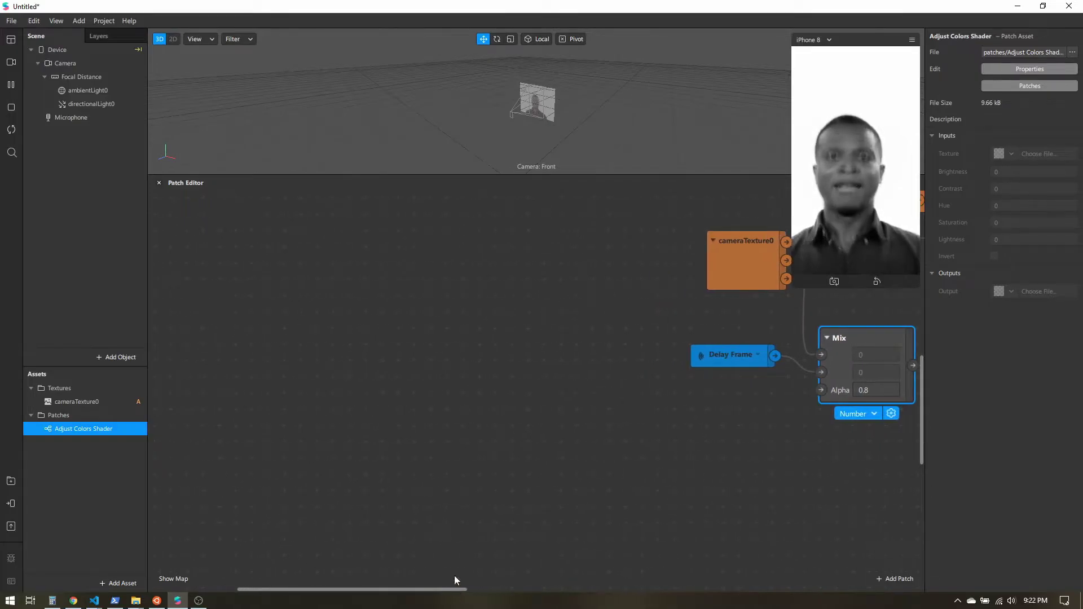
# Add a Loop Animation patch via the 'anim' search and move it up and left
pyautogui.doubleClick(278, 344)
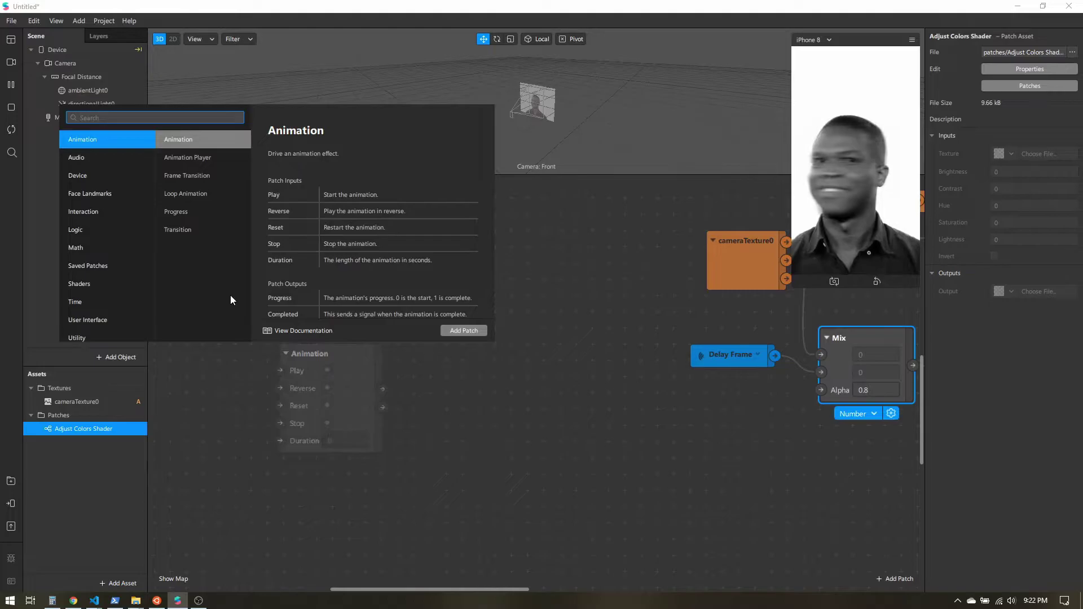
pyautogui.write('anim')
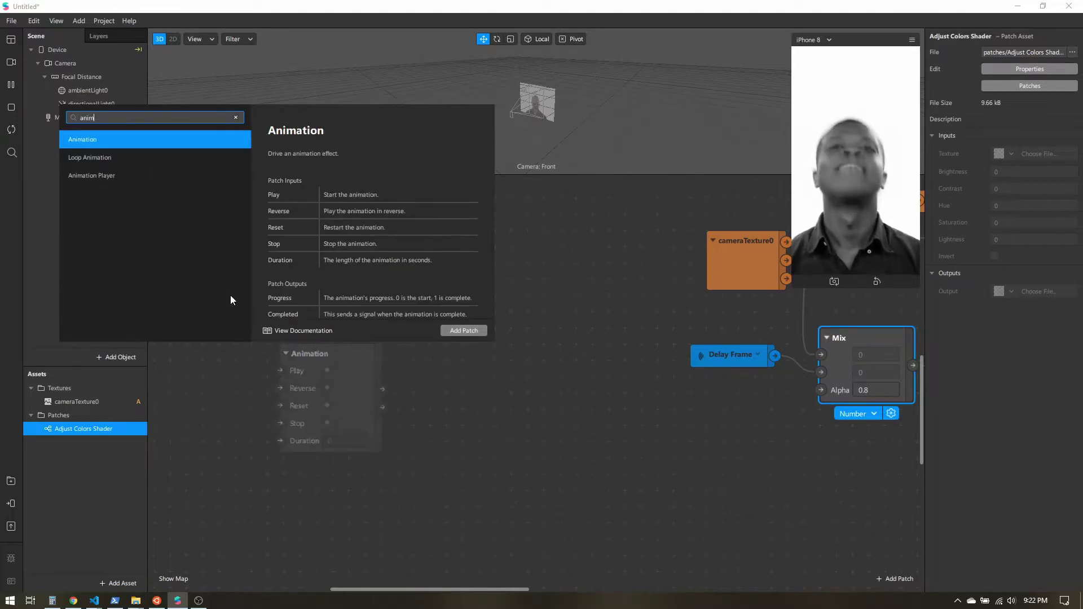
pyautogui.click(113, 157)
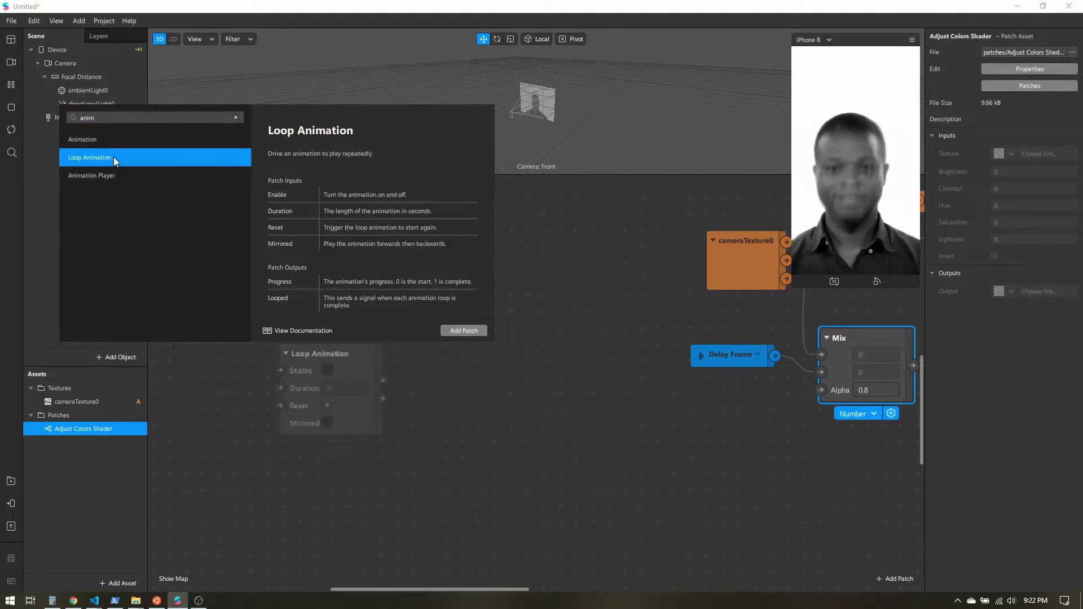
pyautogui.click(469, 330)
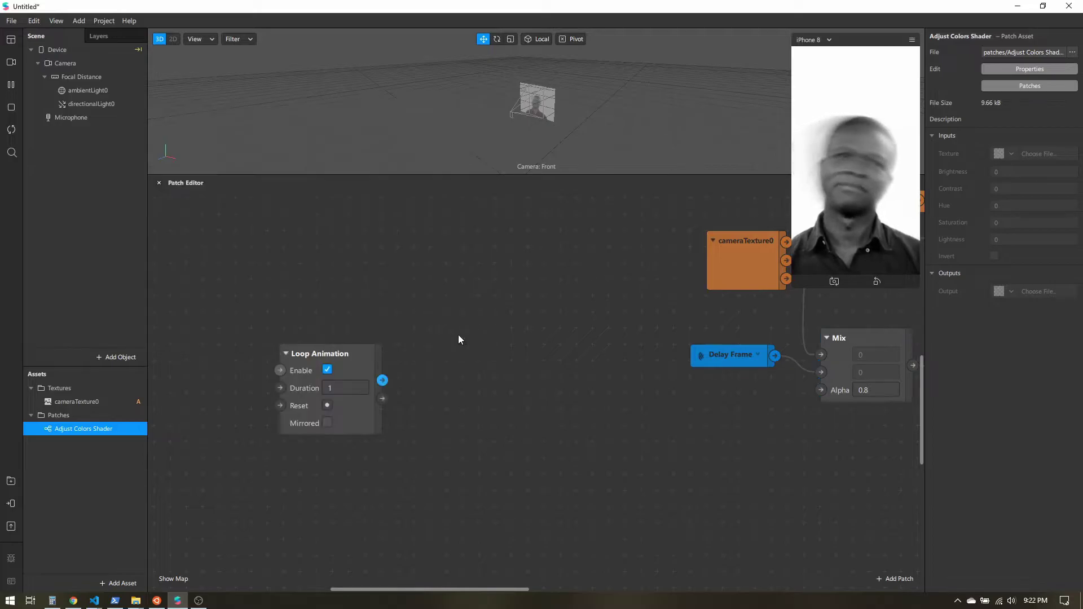
pyautogui.moveTo(346, 360); pyautogui.dragTo(282, 308)
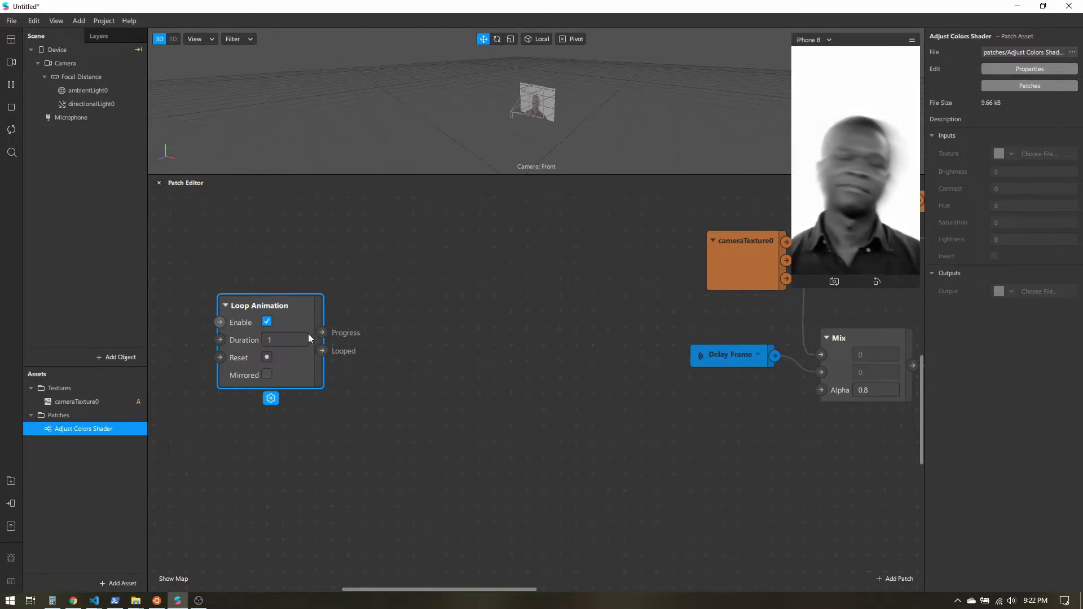
# Add a Multiply patch fed by Loop Animation's Progress into its First Value
pyautogui.doubleClick(423, 331)
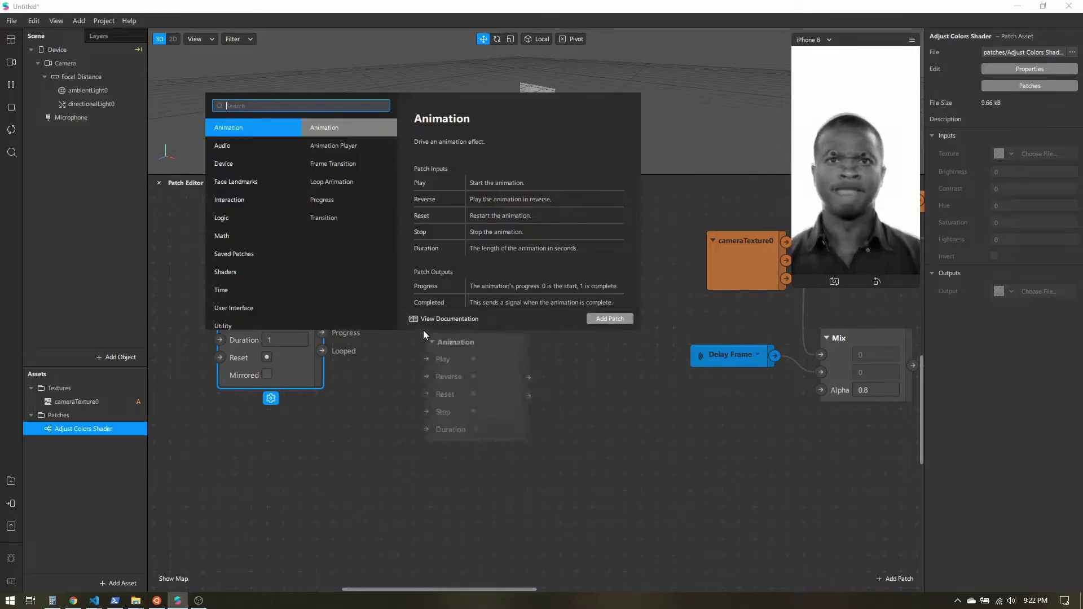
pyautogui.write('mult')
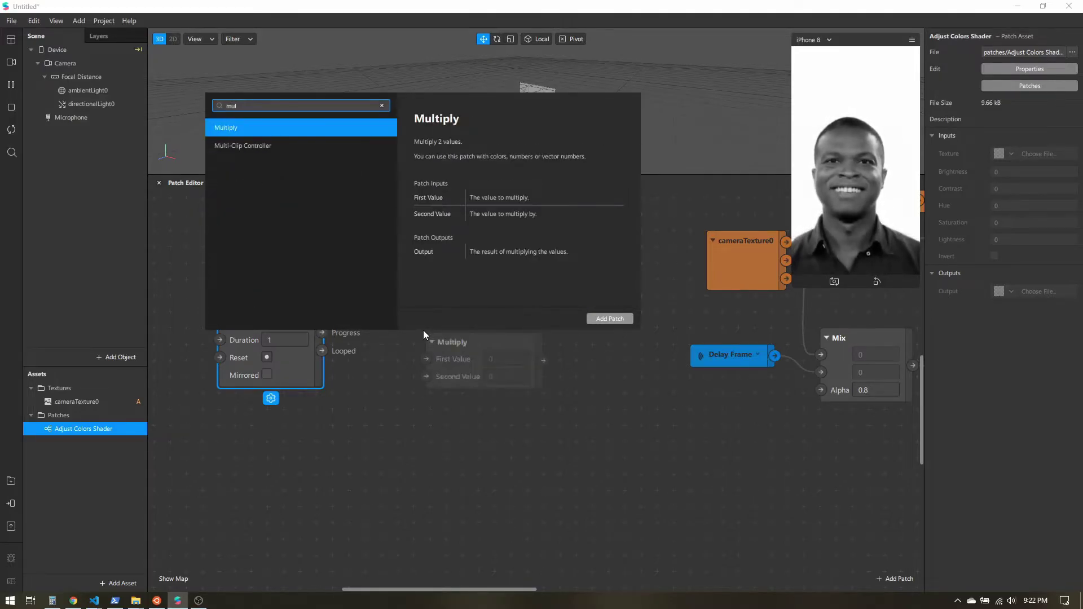
pyautogui.press('Return')
pyautogui.click(402, 334)
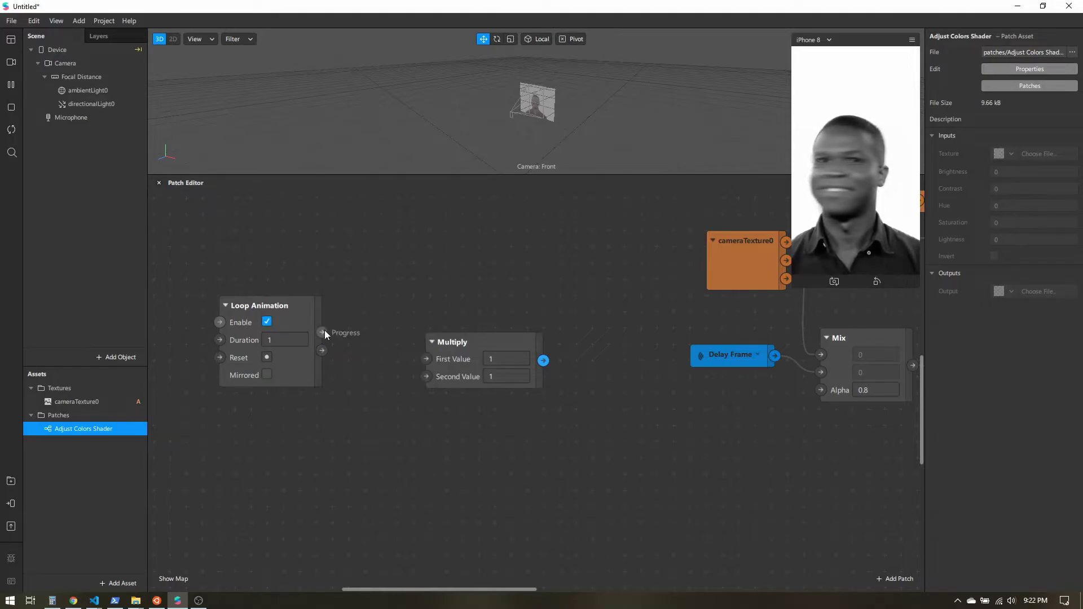
pyautogui.moveTo(322, 333); pyautogui.dragTo(426, 359)
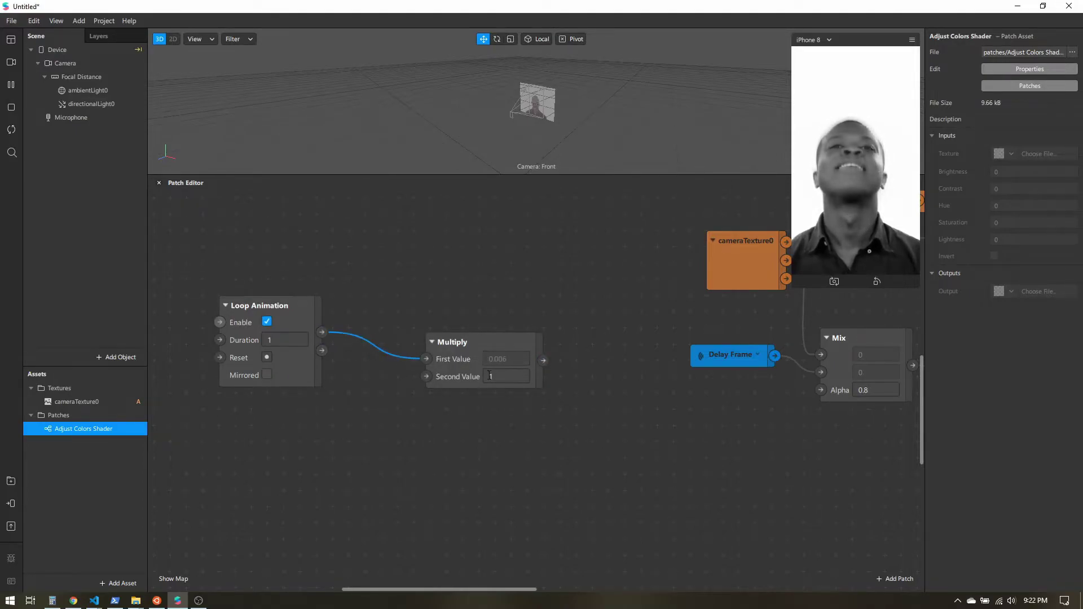
# Set Multiply's Second Value to 30
pyautogui.hscroll(2, 490, 376)
pyautogui.click(486, 376)
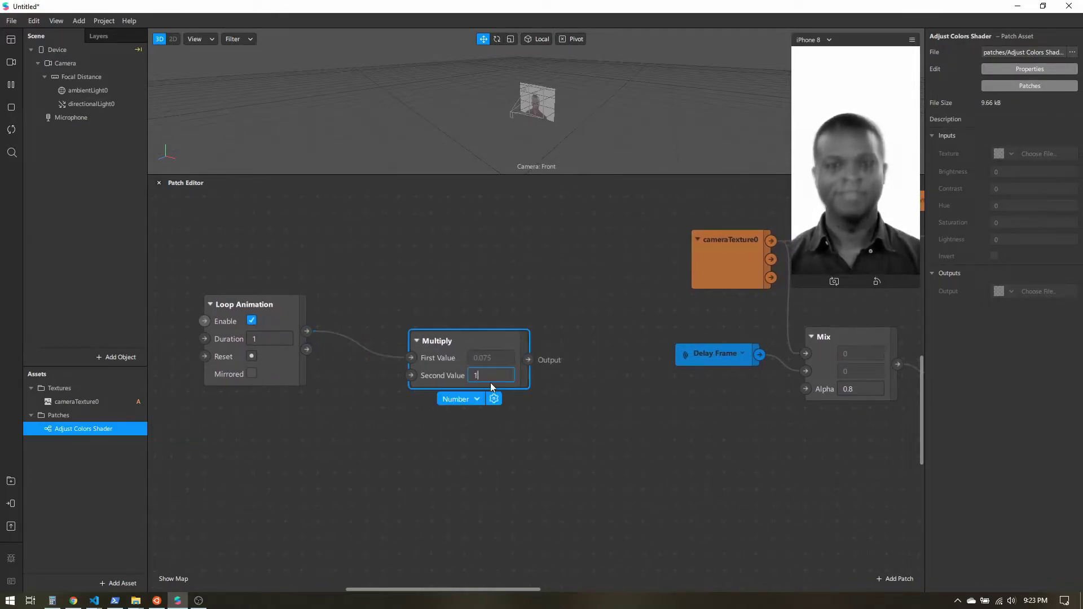
pyautogui.press('BackSpace')
pyautogui.write('30')
pyautogui.press('Return')
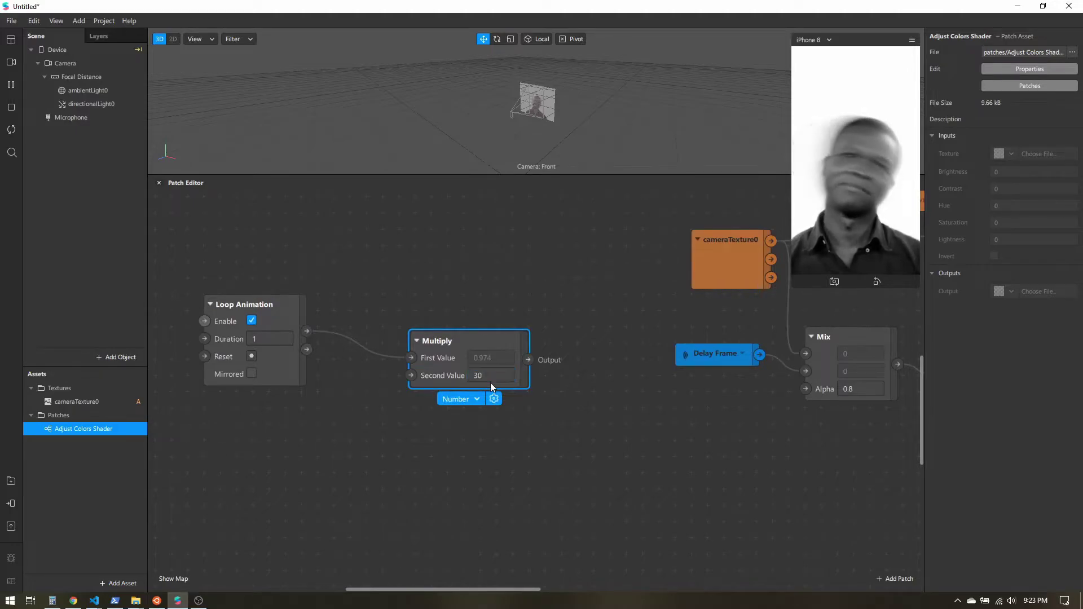
# Arrange the Loop Animation and Multiply patches side by side lower left
pyautogui.moveTo(486, 345); pyautogui.dragTo(440, 326)
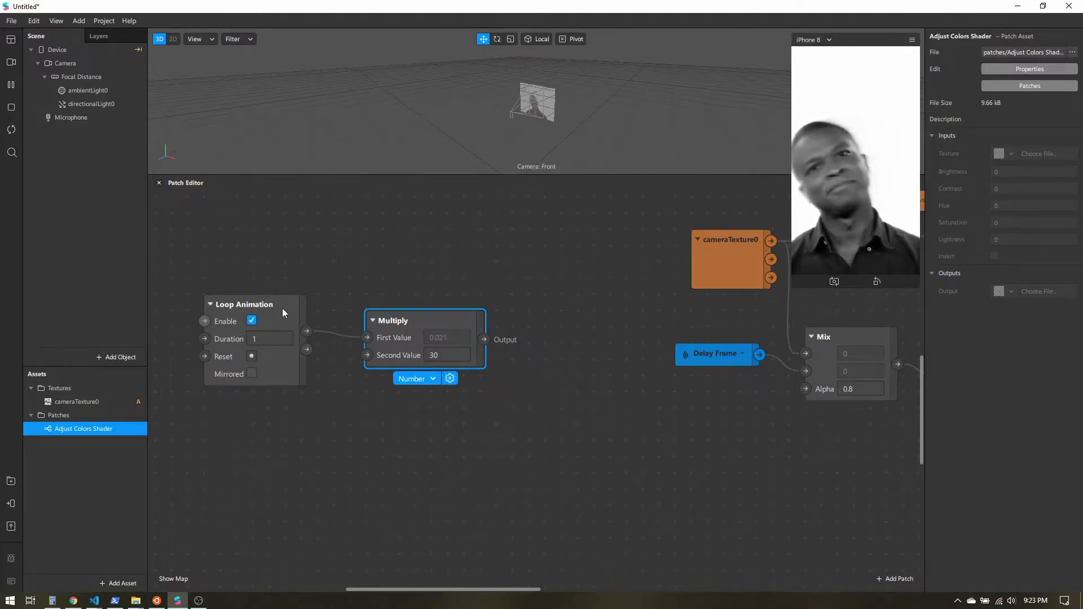
pyautogui.moveTo(282, 308); pyautogui.dragTo(241, 415)
pyautogui.moveTo(397, 337); pyautogui.dragTo(329, 448)
# Add a Floor patch via the 'floor' search and connect Multiply's output into it
pyautogui.doubleClick(476, 441)
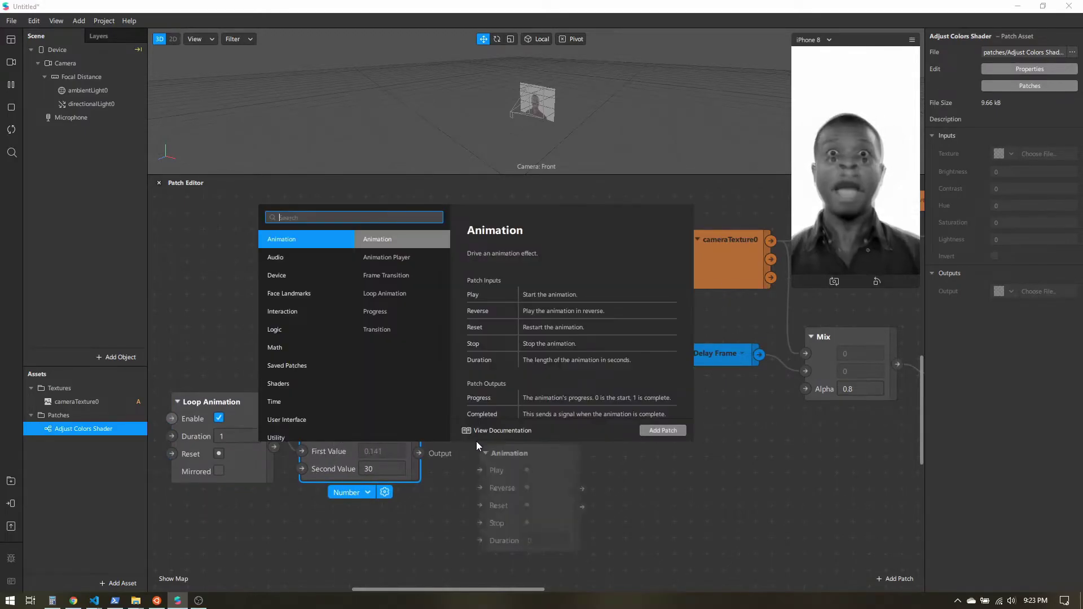
pyautogui.write('floor')
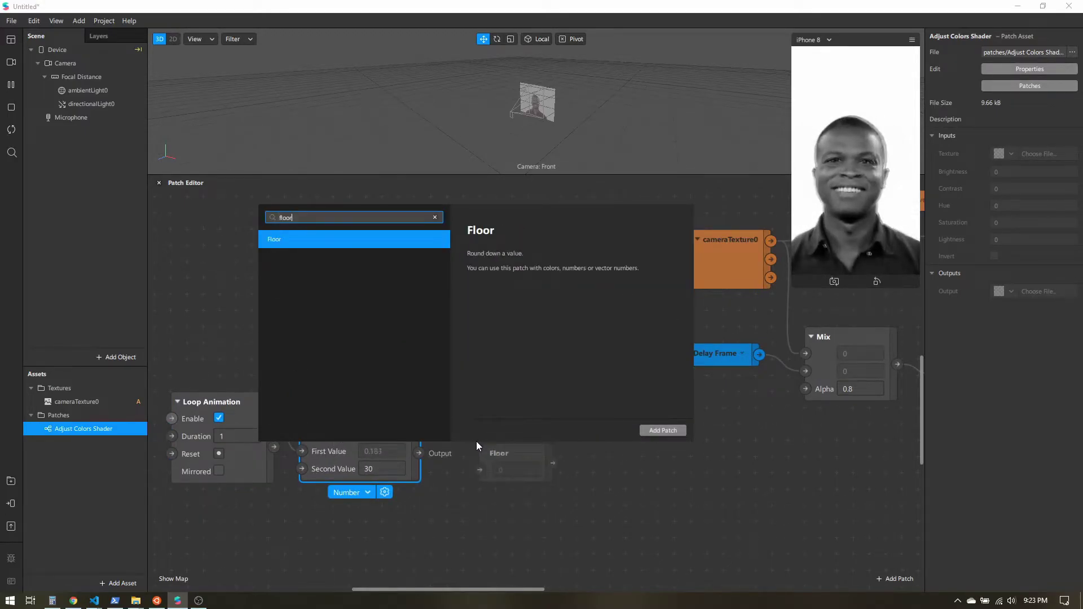
pyautogui.press('Return')
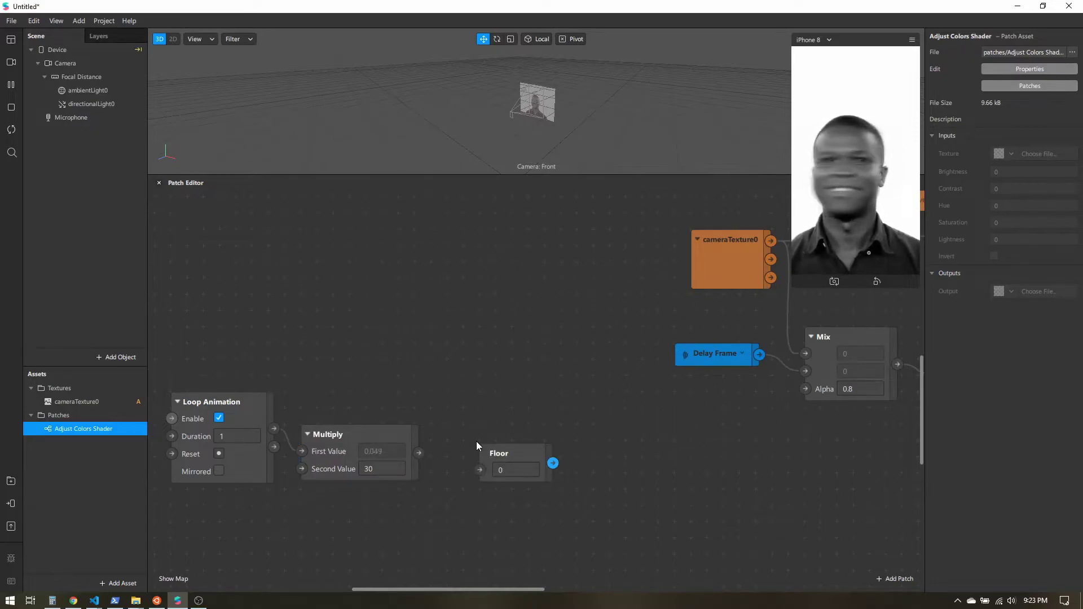
pyautogui.moveTo(421, 453); pyautogui.dragTo(491, 434)
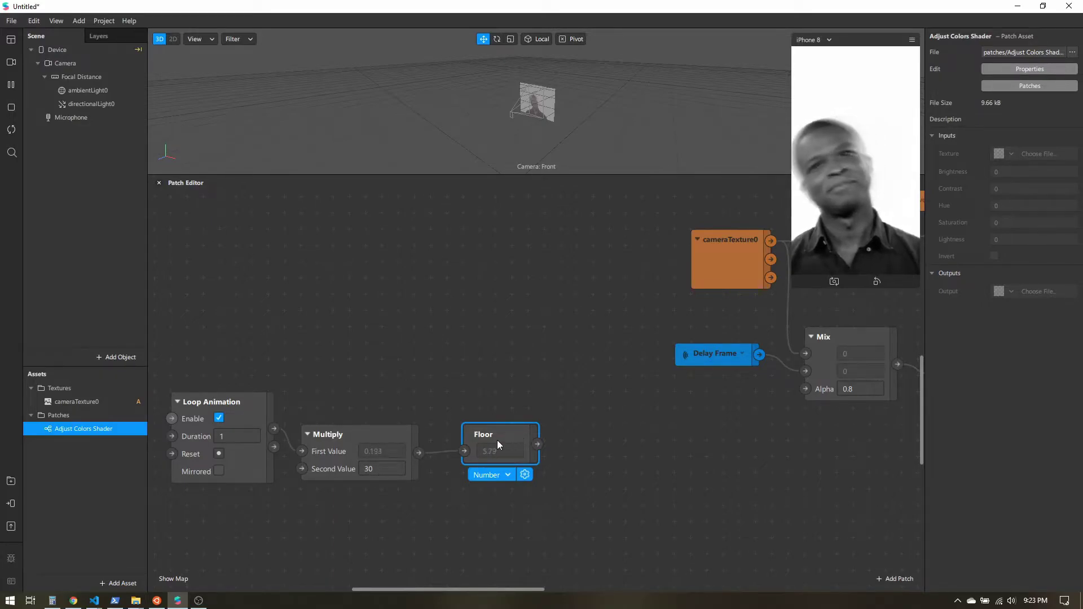
# Add a Modulo patch next to Floor and wire Floor's output to its First Value
pyautogui.doubleClick(587, 446)
pyautogui.write('modu')
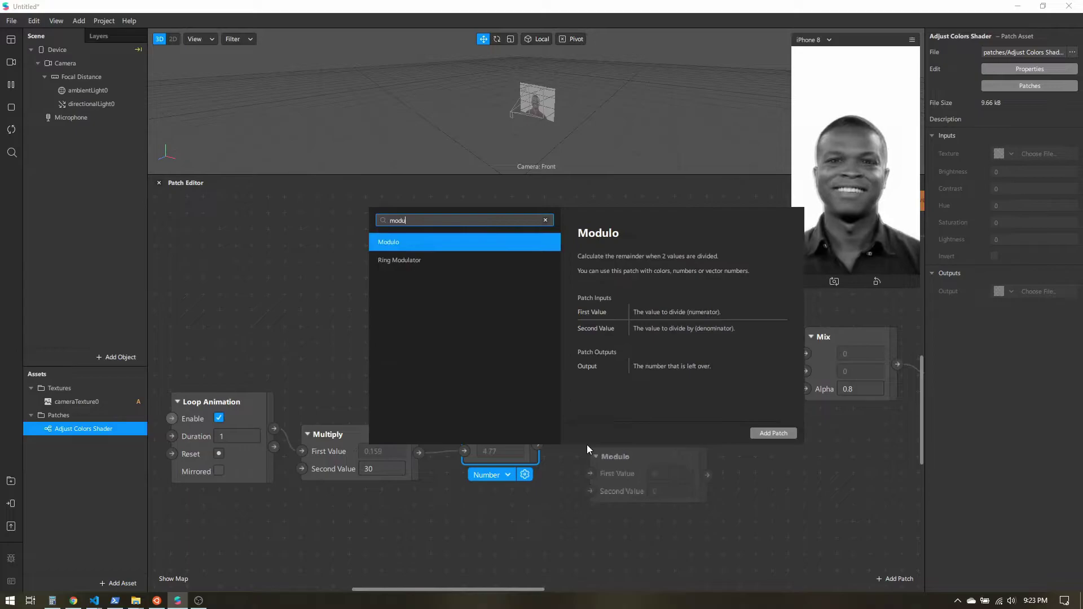
pyautogui.press('Return')
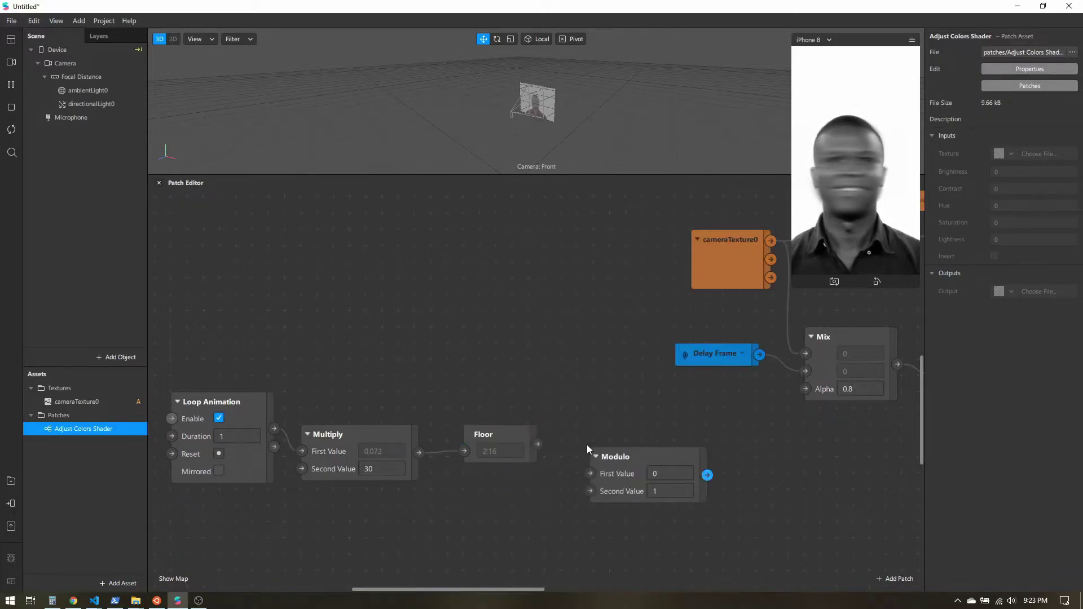
pyautogui.moveTo(635, 460); pyautogui.dragTo(631, 432)
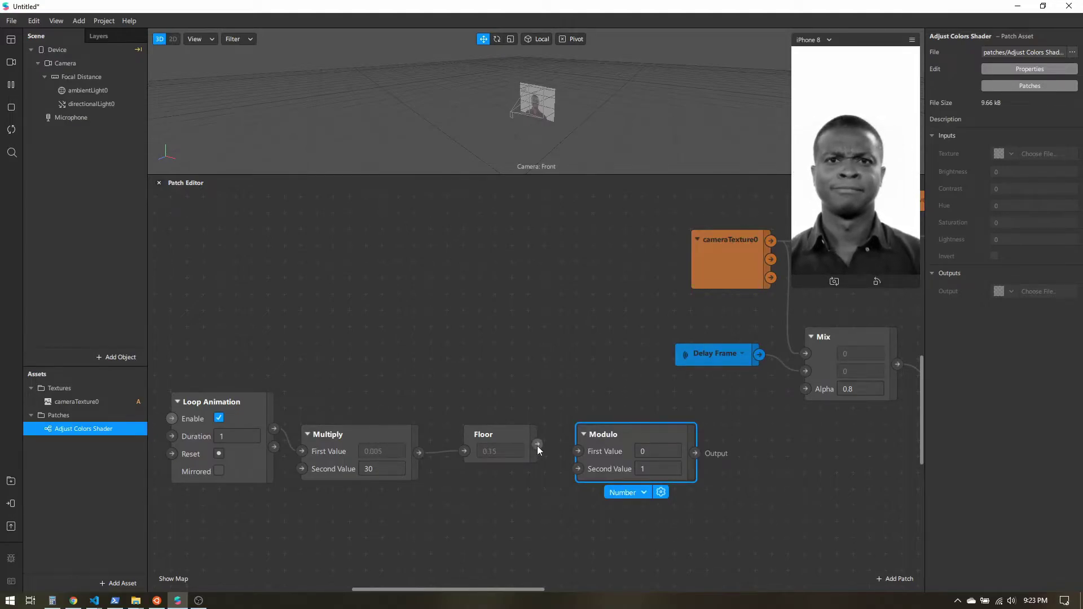
pyautogui.moveTo(538, 445); pyautogui.dragTo(578, 452)
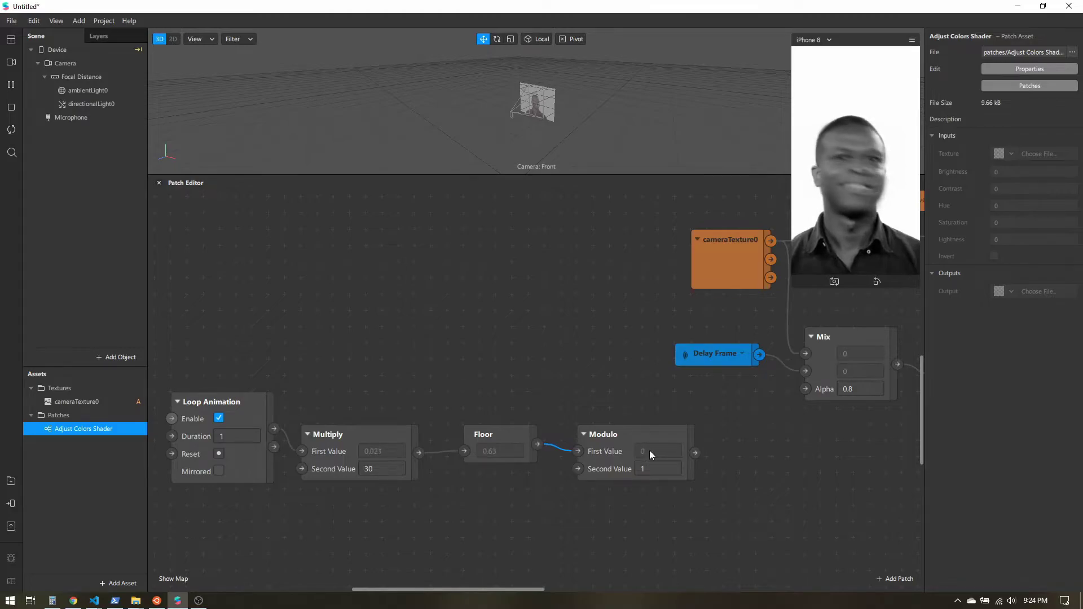
# Change Modulo's Second Value from 1 to 2
pyautogui.click(653, 468)
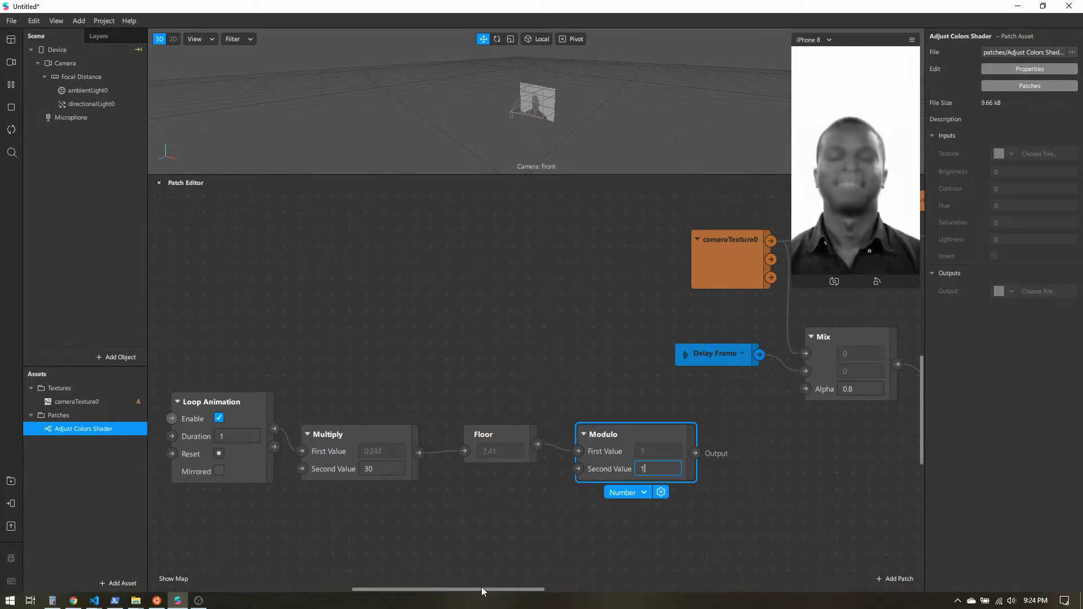
pyautogui.moveTo(482, 589); pyautogui.dragTo(523, 586)
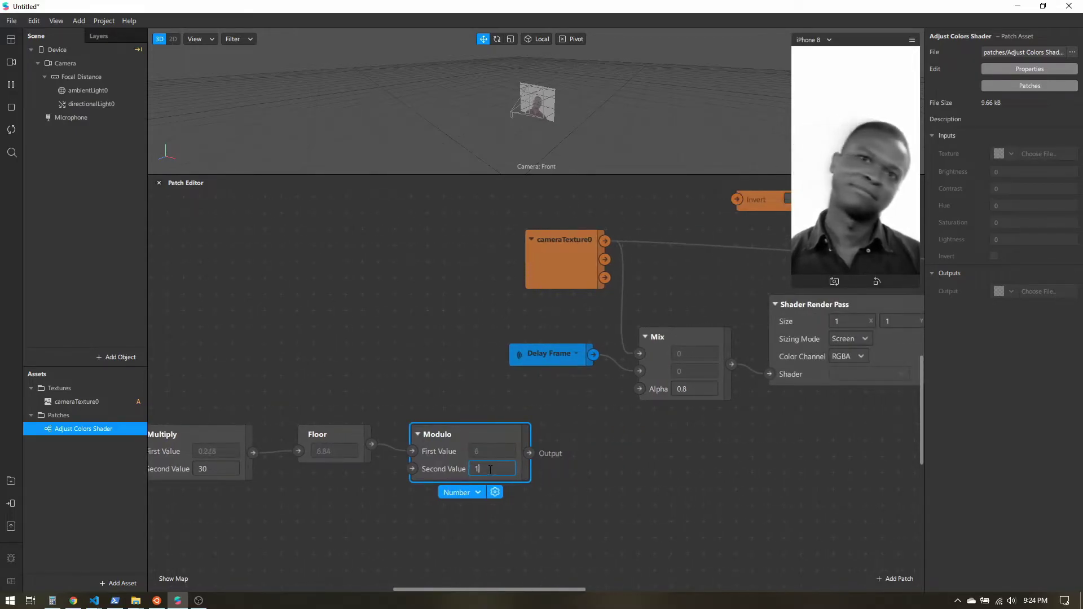
pyautogui.press('BackSpace')
pyautogui.write('2')
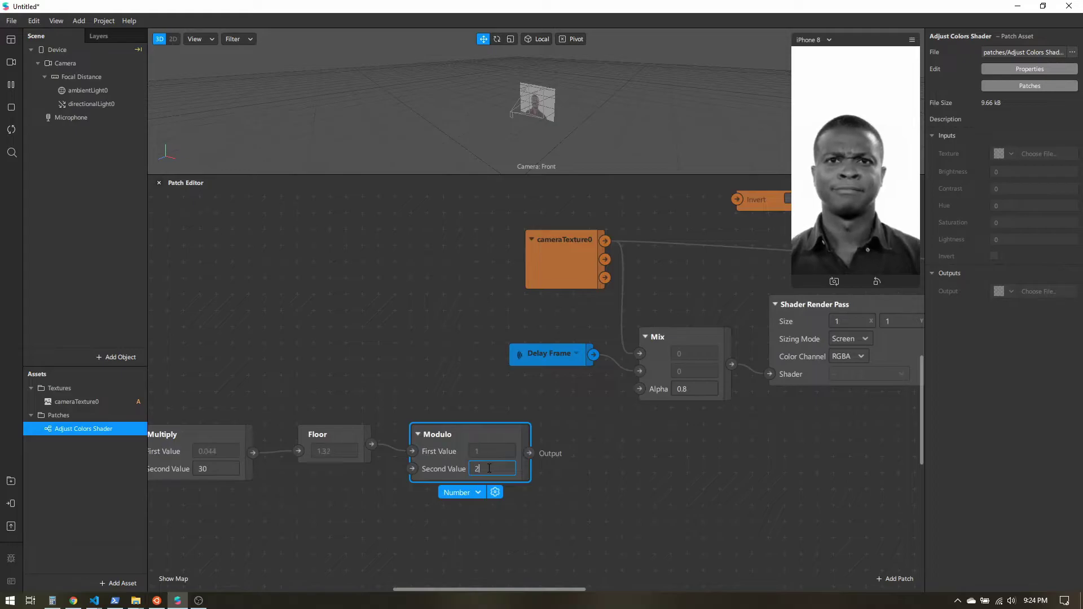
pyautogui.click(490, 438)
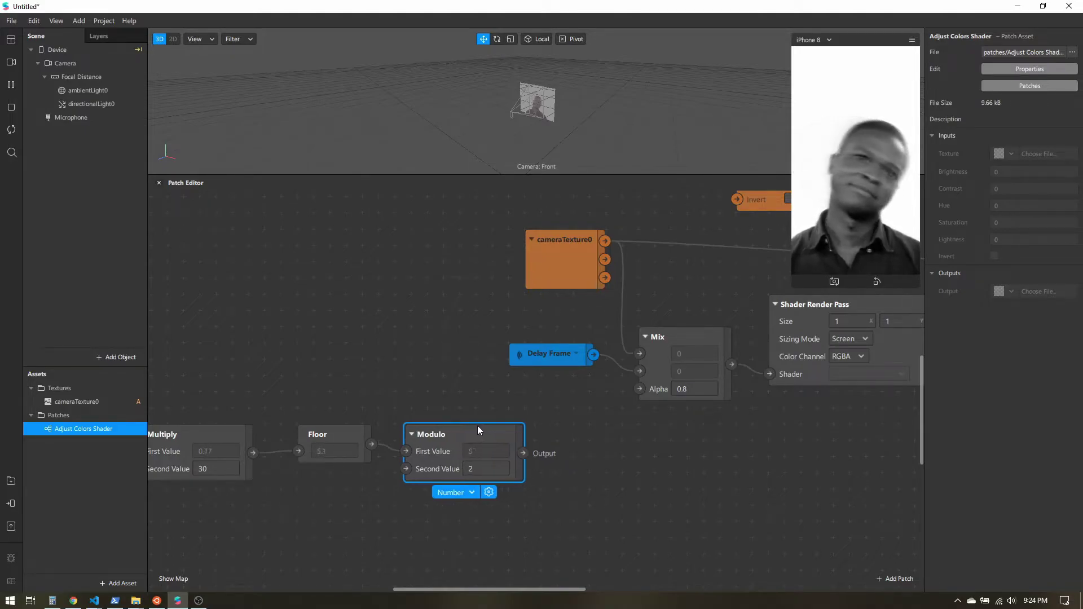
# Line up the Floor and Modulo patches and reopen Modulo's Second Value for editing
pyautogui.moveTo(350, 441); pyautogui.dragTo(320, 446)
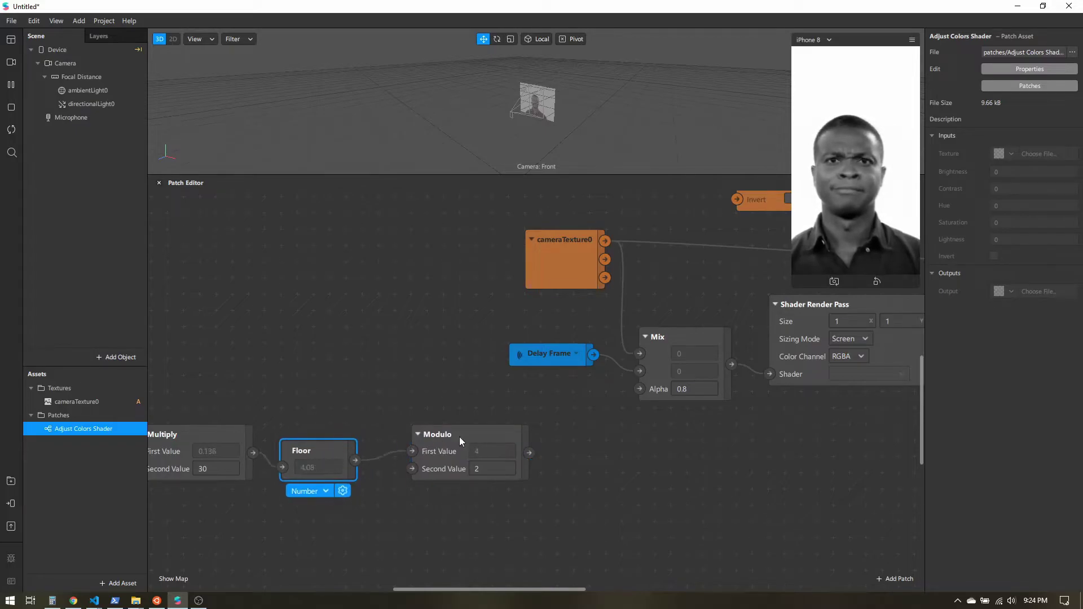
pyautogui.moveTo(459, 437); pyautogui.dragTo(440, 450)
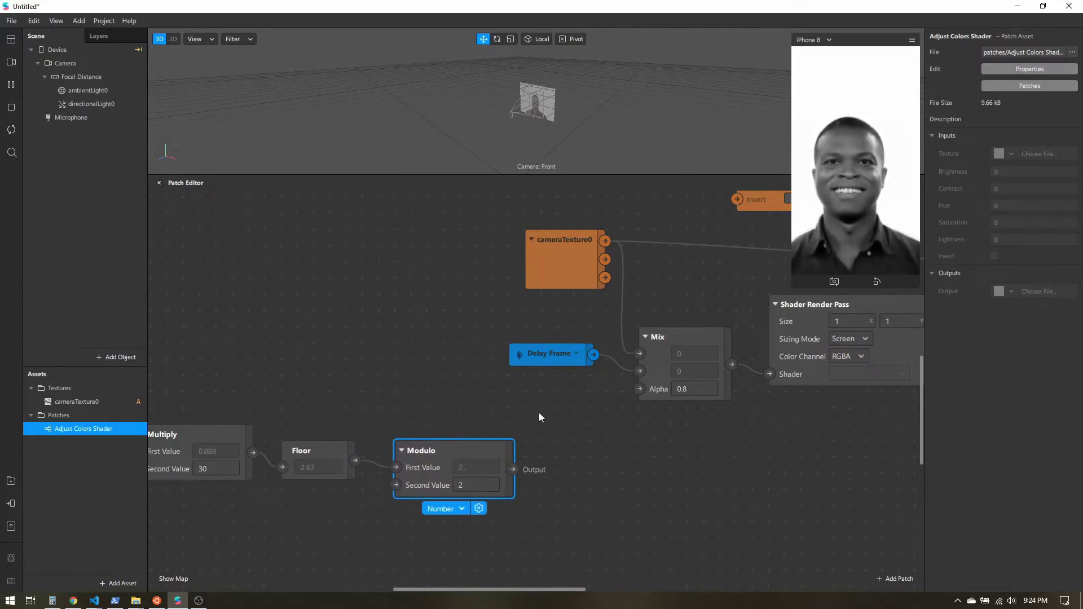
pyautogui.click(472, 486)
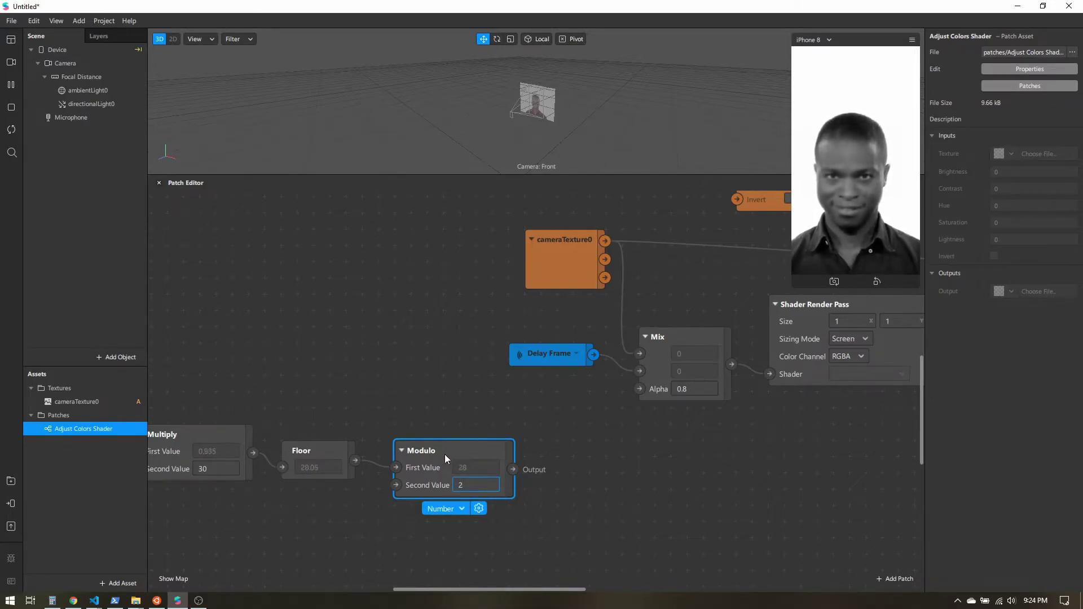
# Add an Equals patch beside Modulo, fed by Modulo's output into First Number
pyautogui.doubleClick(591, 466)
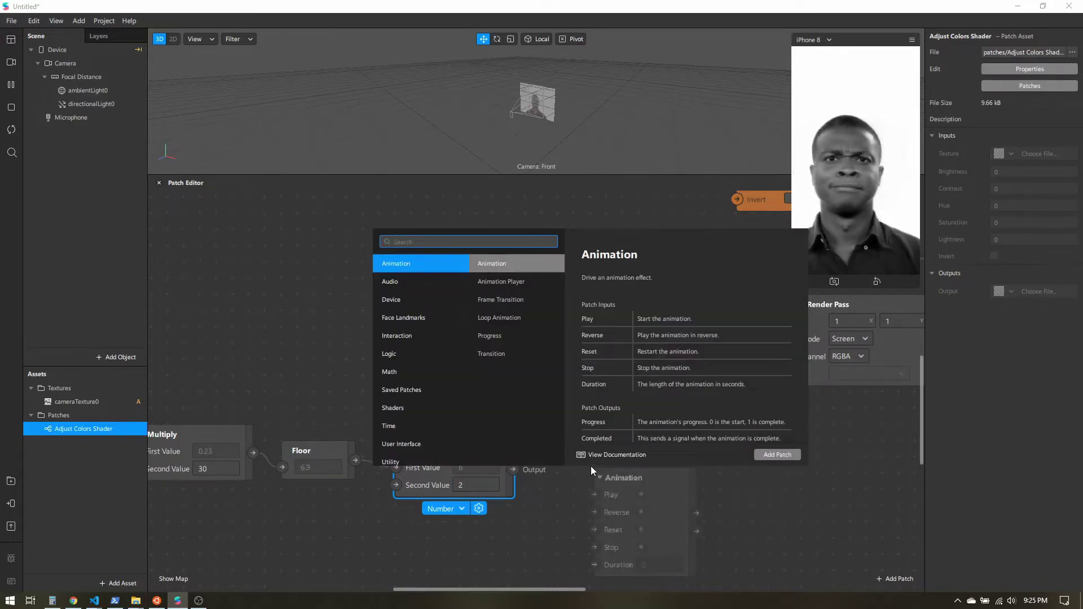
pyautogui.write('equal')
pyautogui.press('Return')
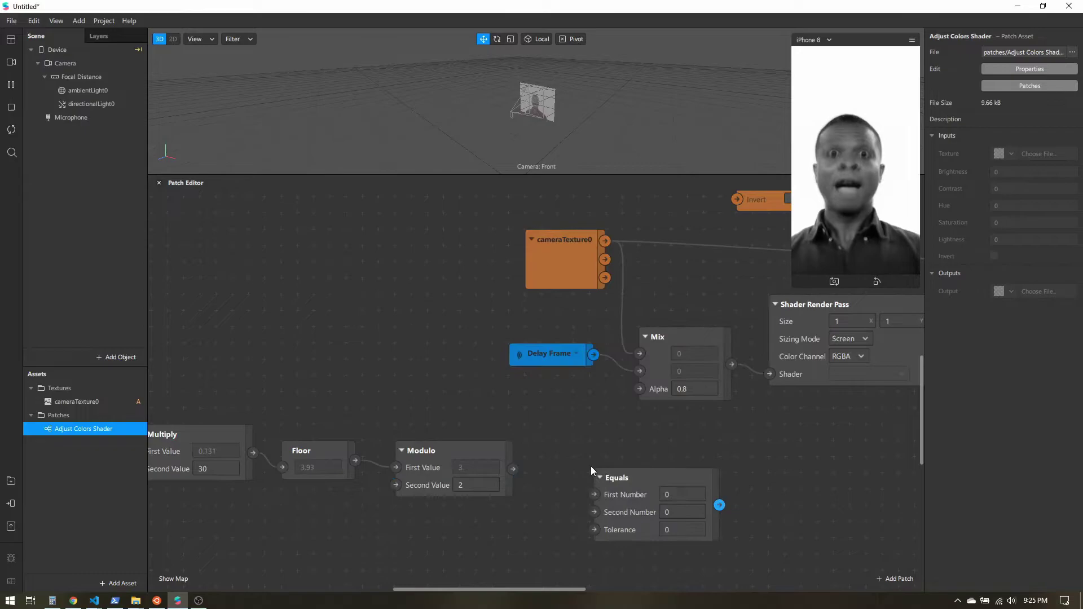
pyautogui.moveTo(513, 470); pyautogui.dragTo(595, 494)
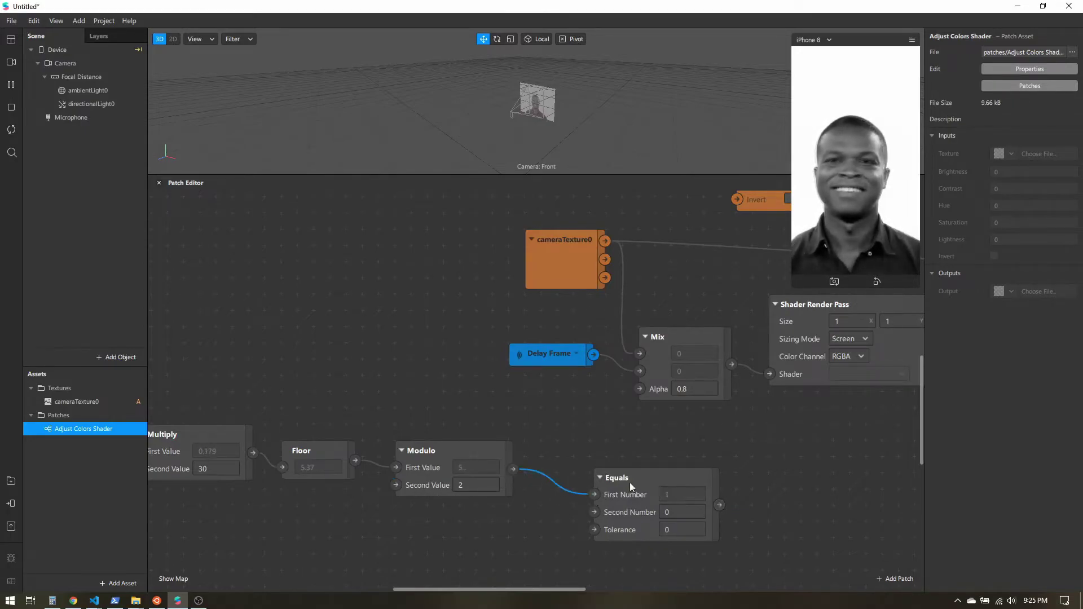
pyautogui.moveTo(674, 475); pyautogui.dragTo(621, 472)
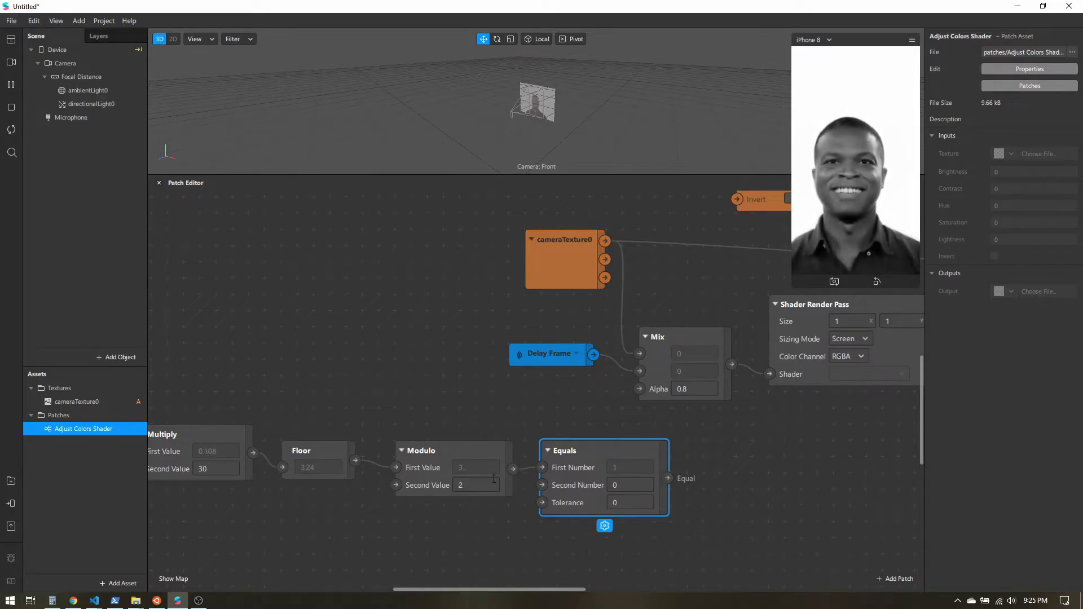
# Change Modulo's Second Value to 3
pyautogui.click(474, 486)
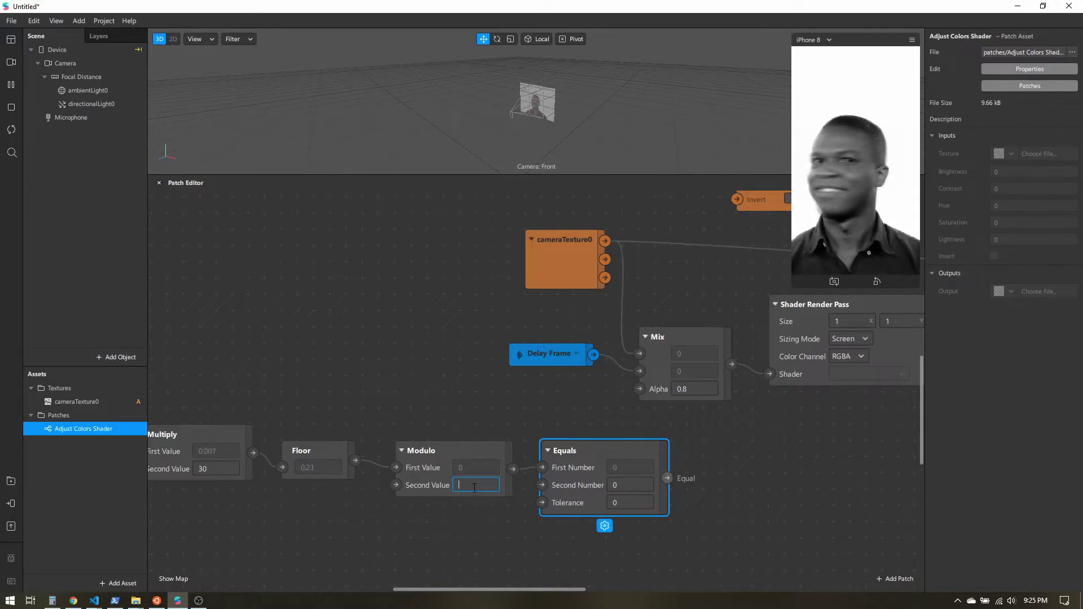
pyautogui.write('3')
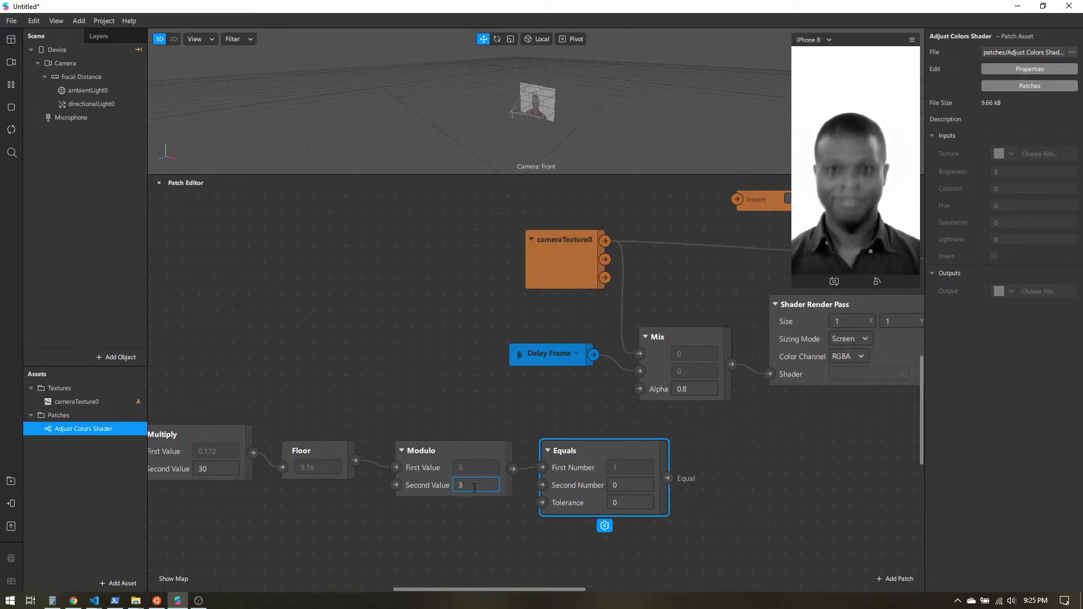
pyautogui.press('Return')
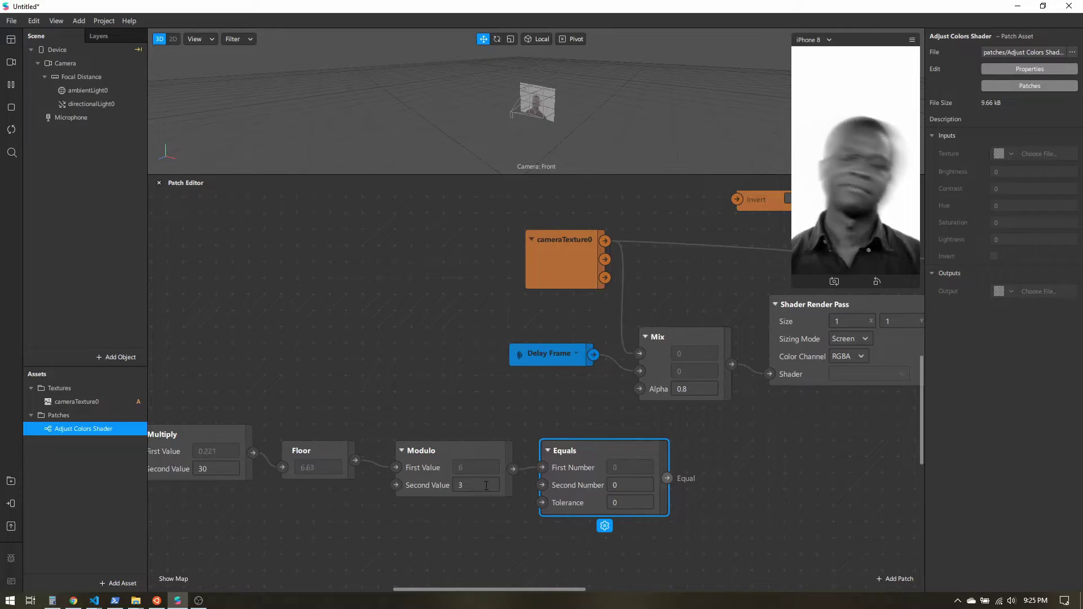
# Select the whole counter patch chain and move it left and up
pyautogui.moveTo(523, 587); pyautogui.dragTo(576, 588)
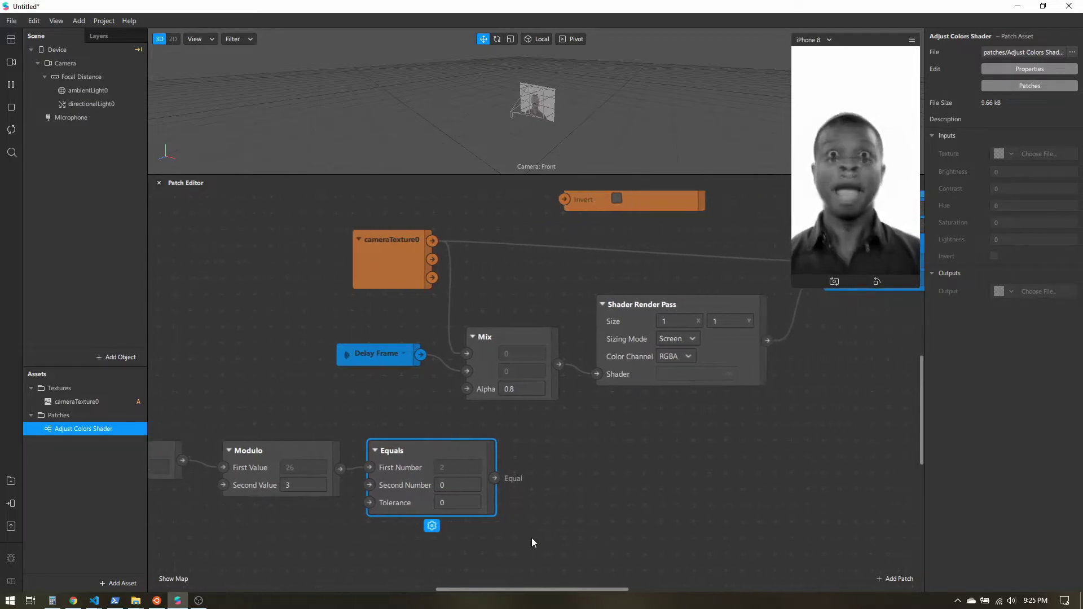
pyautogui.moveTo(435, 450); pyautogui.dragTo(433, 467)
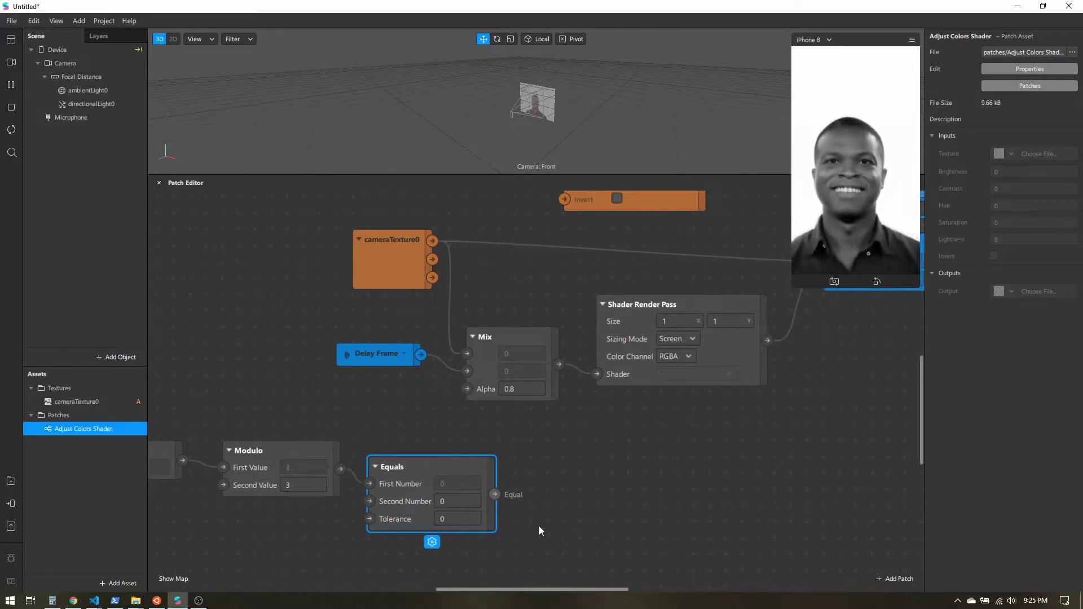
pyautogui.scroll(-3, 540, 499)
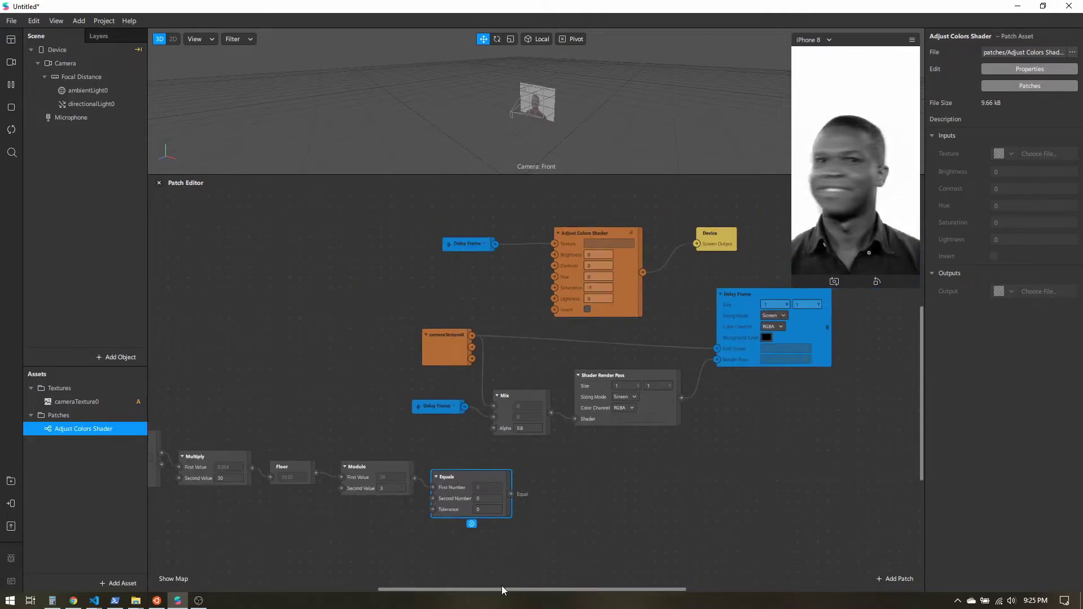
pyautogui.moveTo(502, 588); pyautogui.dragTo(429, 588)
pyautogui.moveTo(658, 529); pyautogui.dragTo(282, 456)
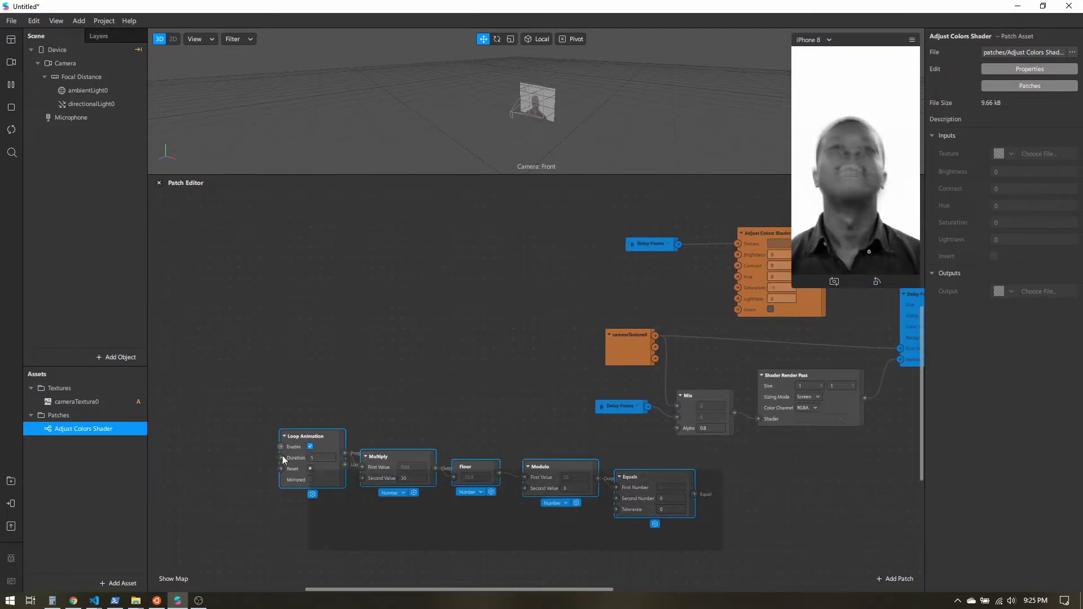
pyautogui.moveTo(410, 455); pyautogui.dragTo(279, 435)
pyautogui.scroll(5, 639, 473)
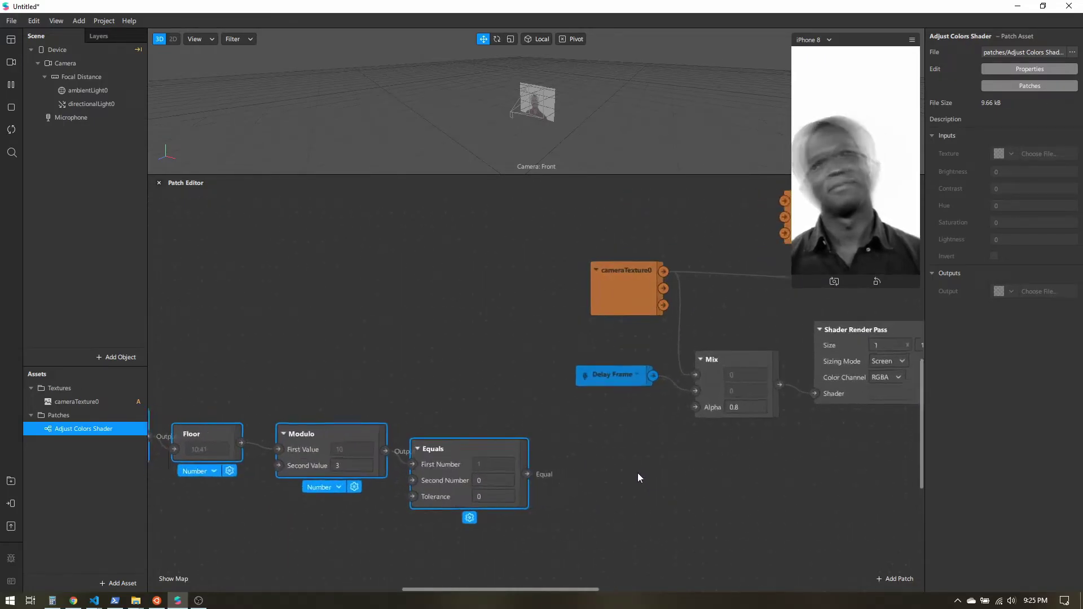
# Add an If Then Else patch beside Equals, with Equals driving its Condition
pyautogui.rightClick(601, 432)
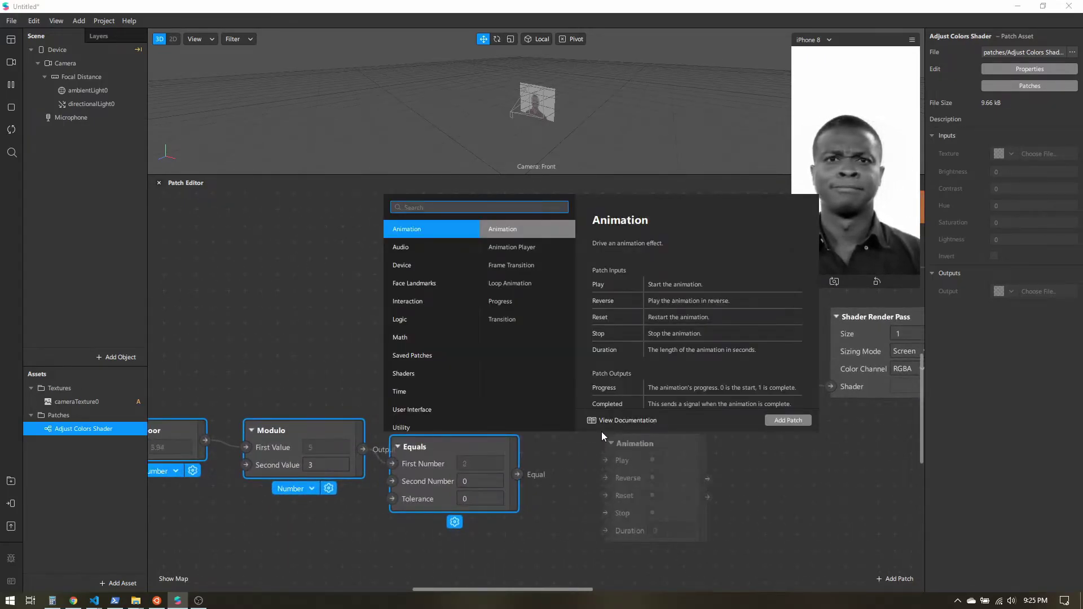
pyautogui.write('if')
pyautogui.press('Return')
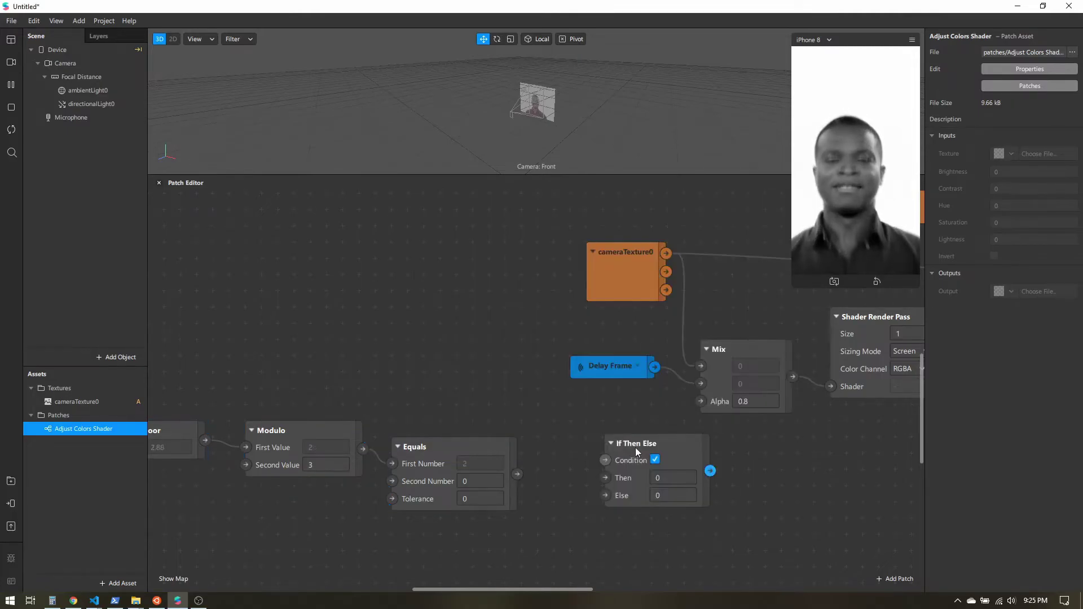
pyautogui.moveTo(635, 448); pyautogui.dragTo(598, 448)
pyautogui.moveTo(518, 475); pyautogui.dragTo(581, 443)
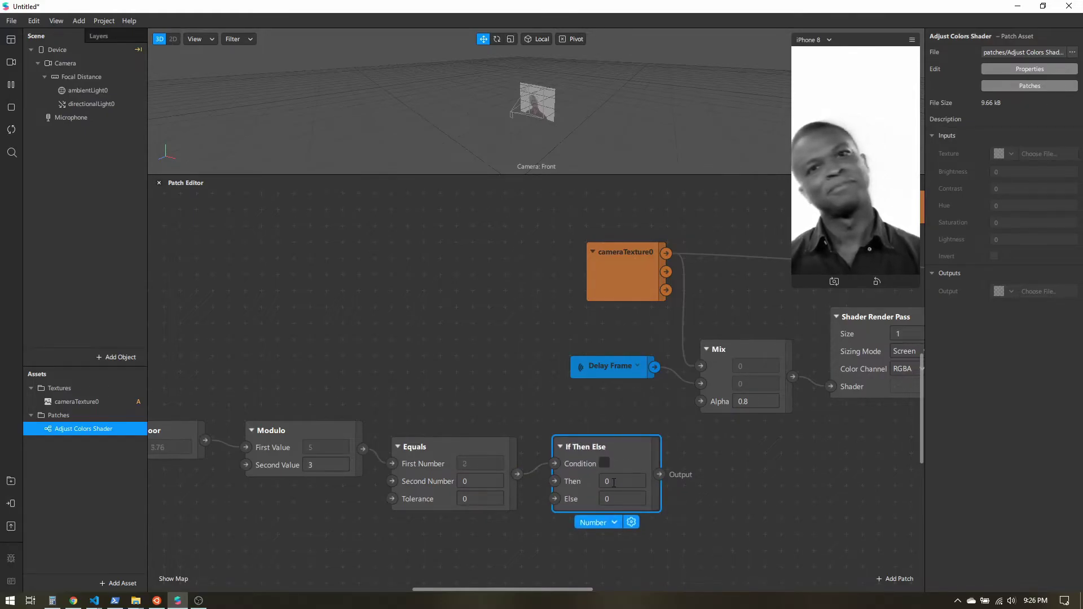
# Set If Then Else to Then 0, Else 1, wire it into Mix Alpha, and enlarge the preview
pyautogui.click(614, 482)
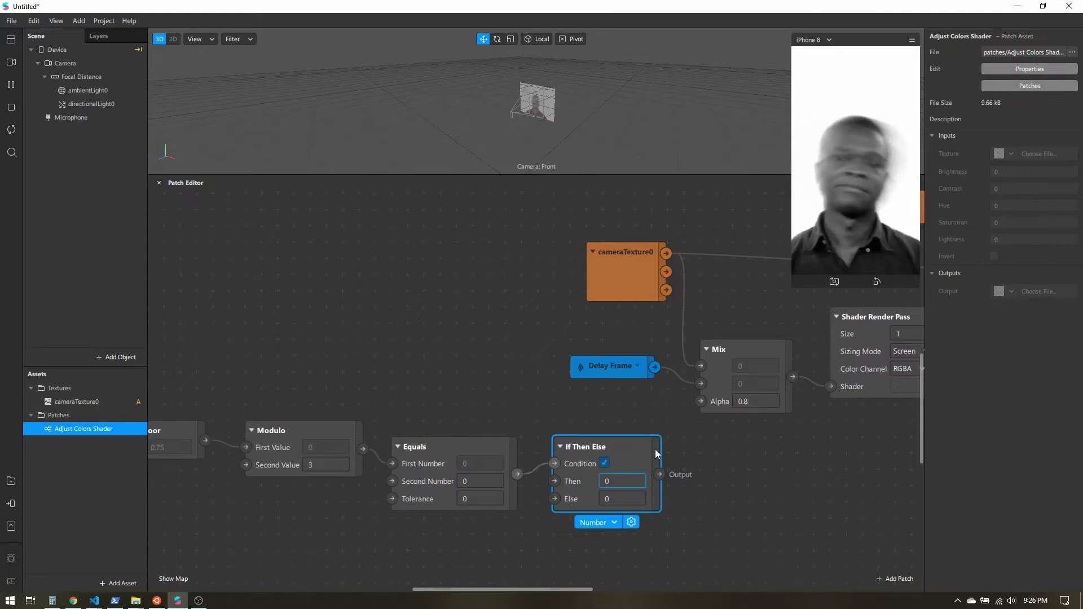
pyautogui.click(619, 269)
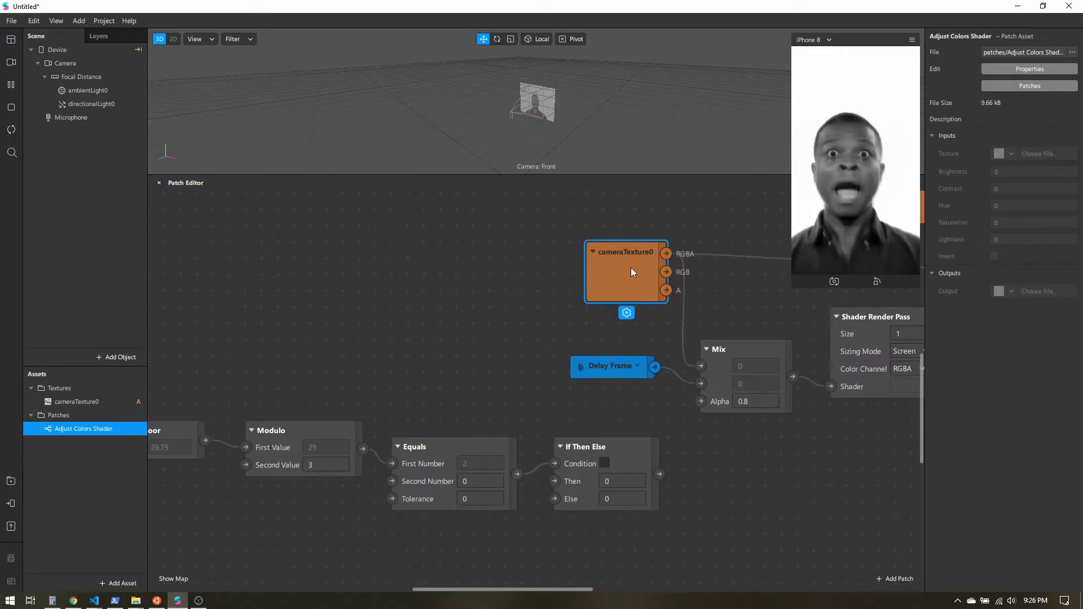
pyautogui.hscroll(1, 602, 501)
pyautogui.click(609, 501)
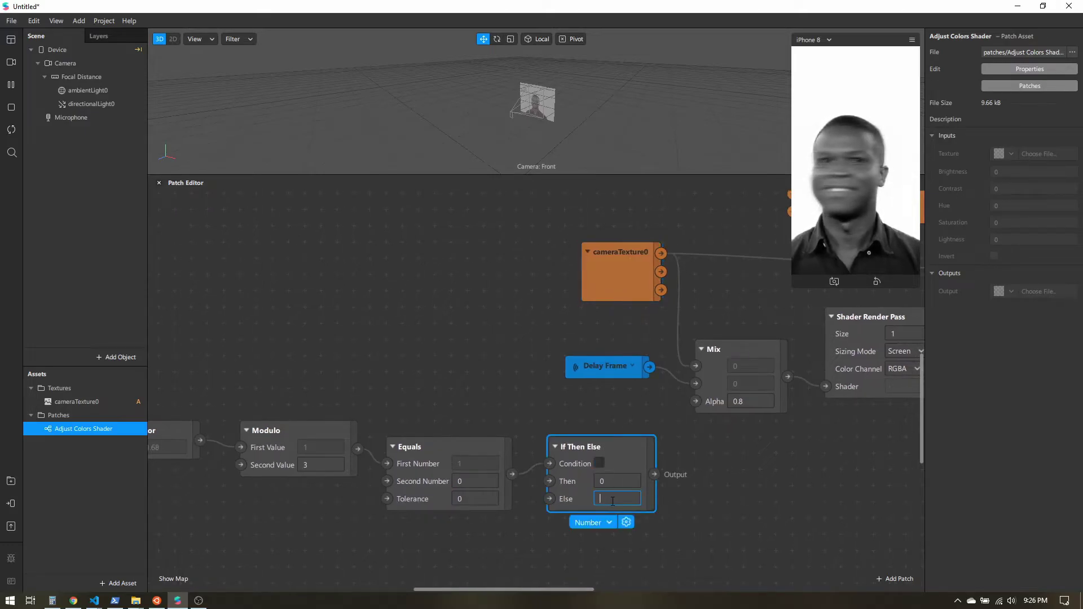
pyautogui.write('1')
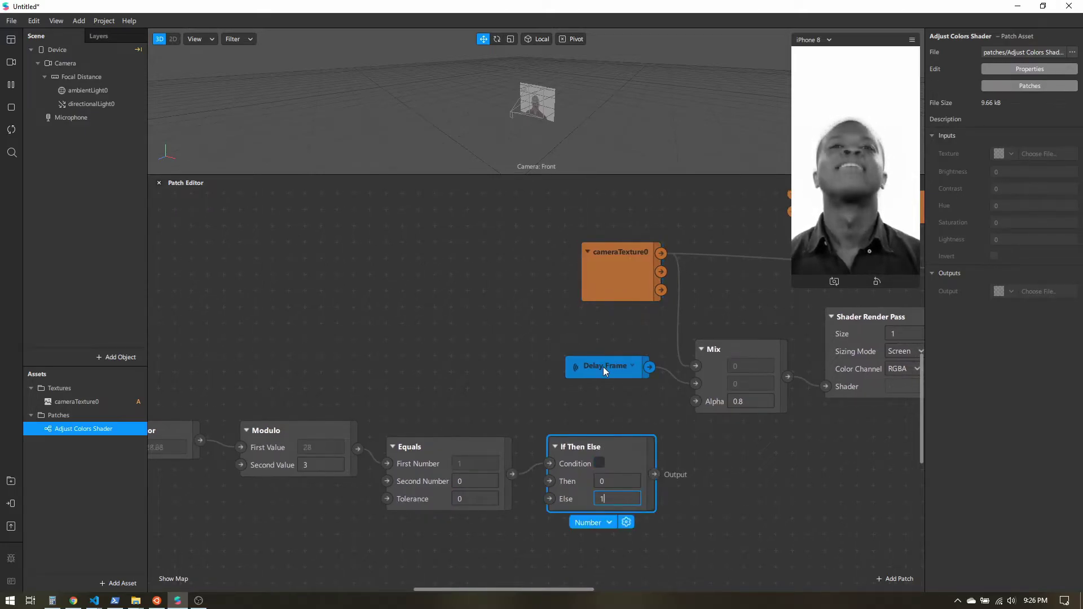
pyautogui.click(604, 366)
pyautogui.click(679, 467)
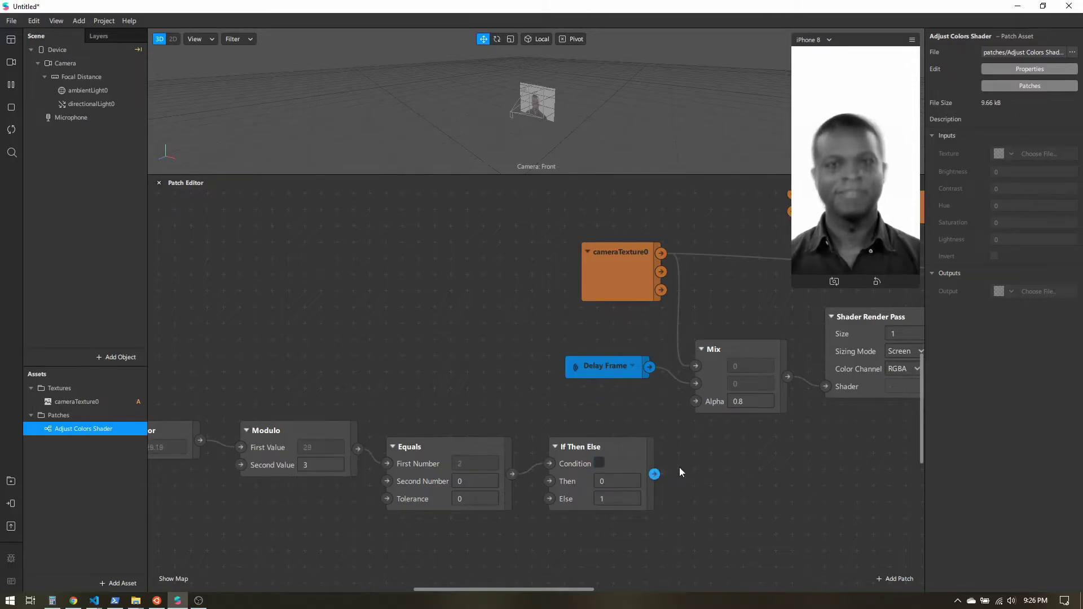
pyautogui.moveTo(680, 467); pyautogui.dragTo(696, 401)
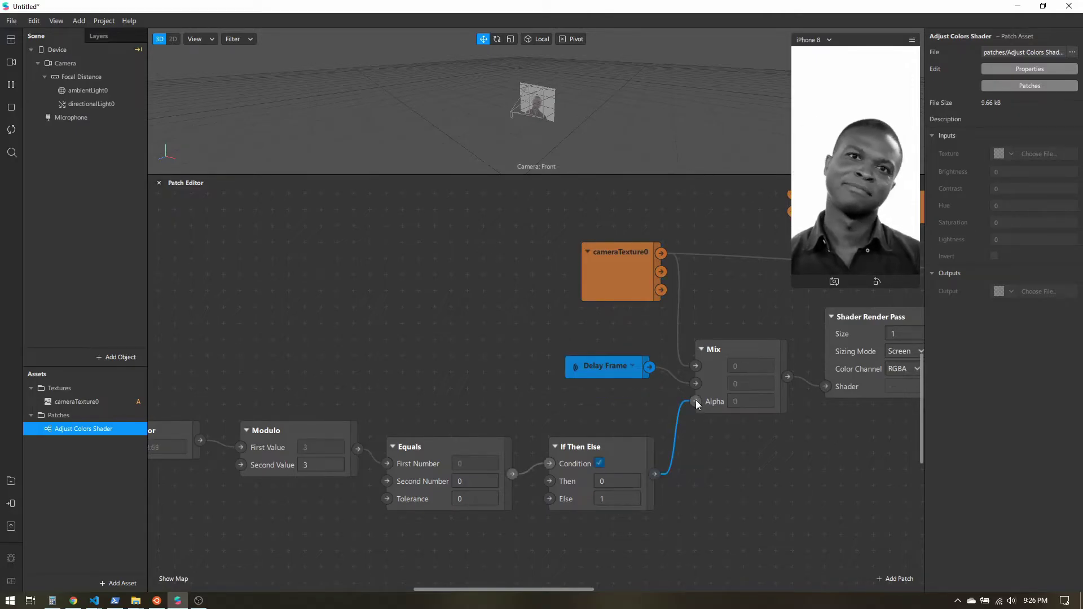
pyautogui.moveTo(792, 417); pyautogui.dragTo(662, 417)
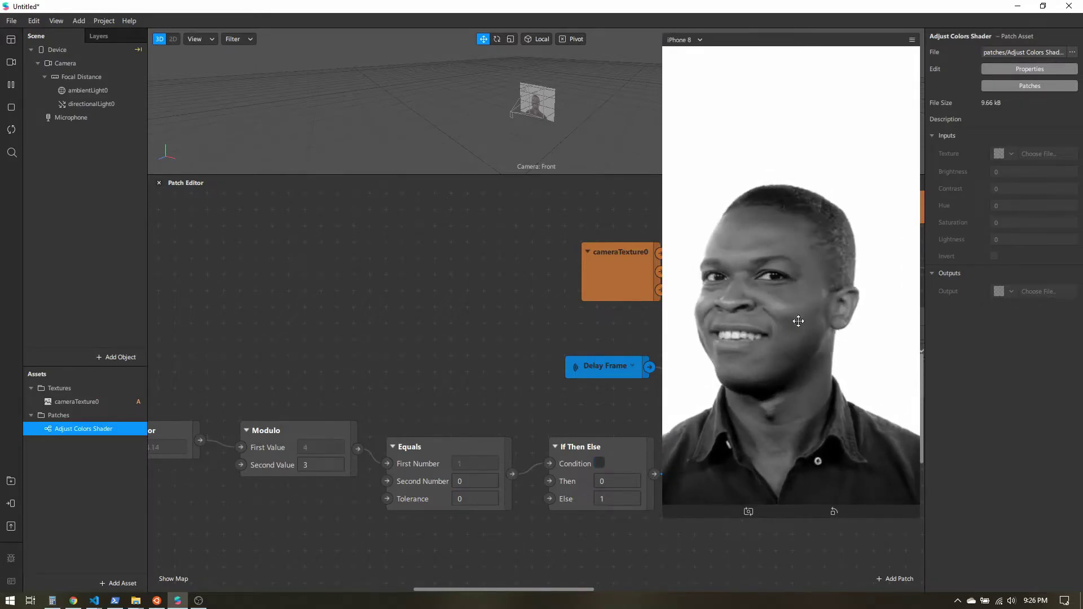
pyautogui.click(320, 465)
pyautogui.press('BackSpace')
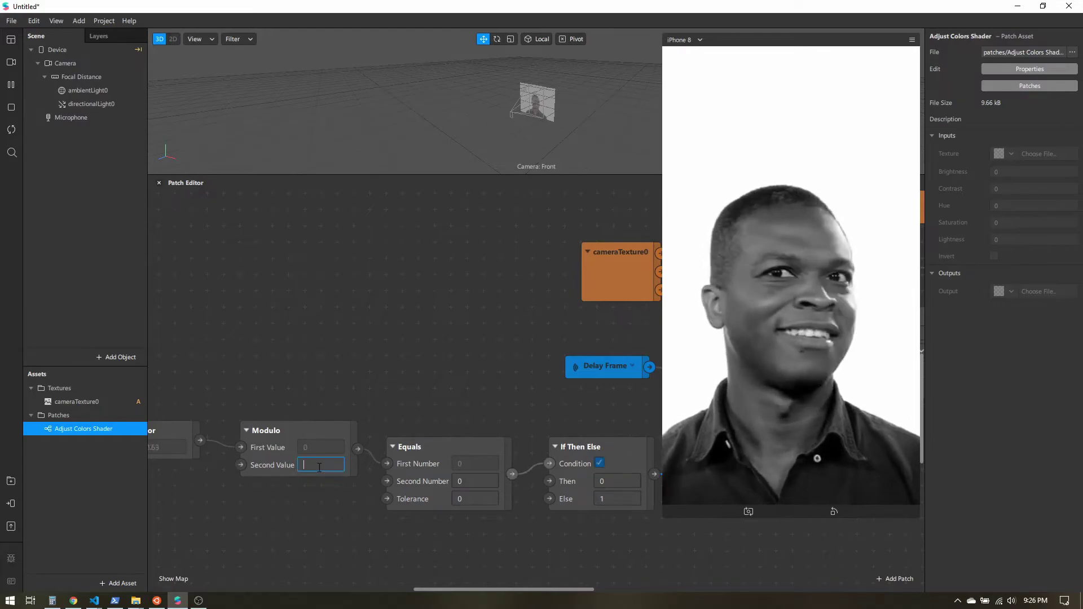
pyautogui.write('1')
pyautogui.press('Return')
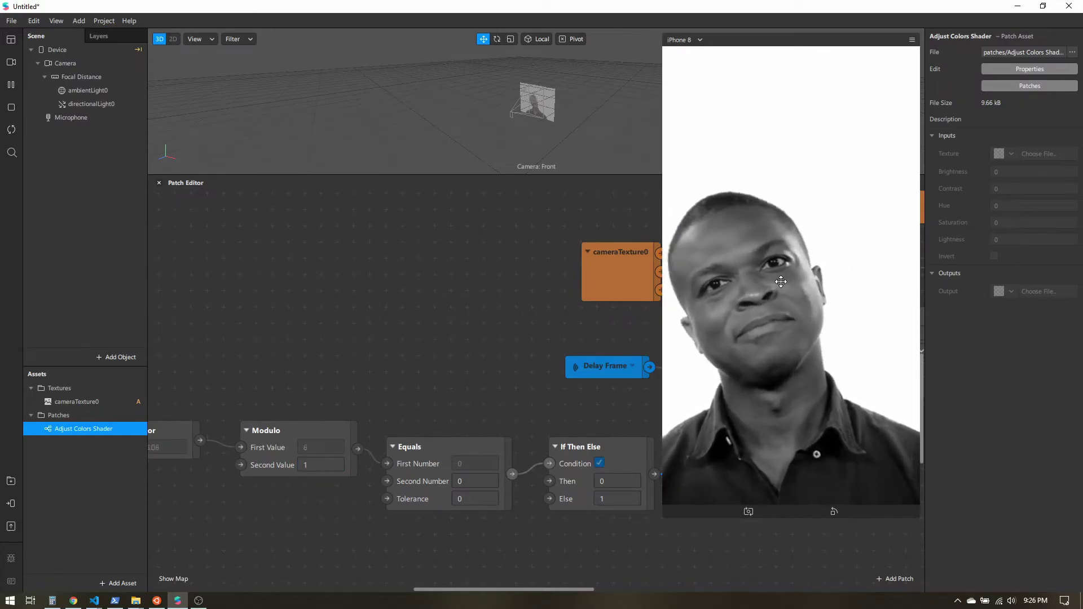
pyautogui.click(317, 468)
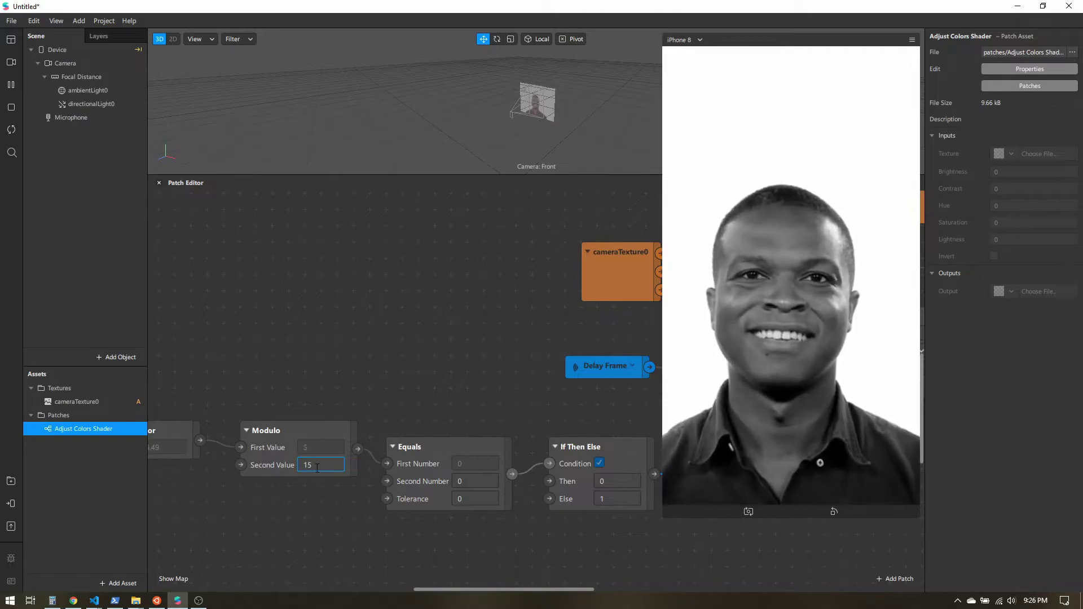
pyautogui.press('Return')
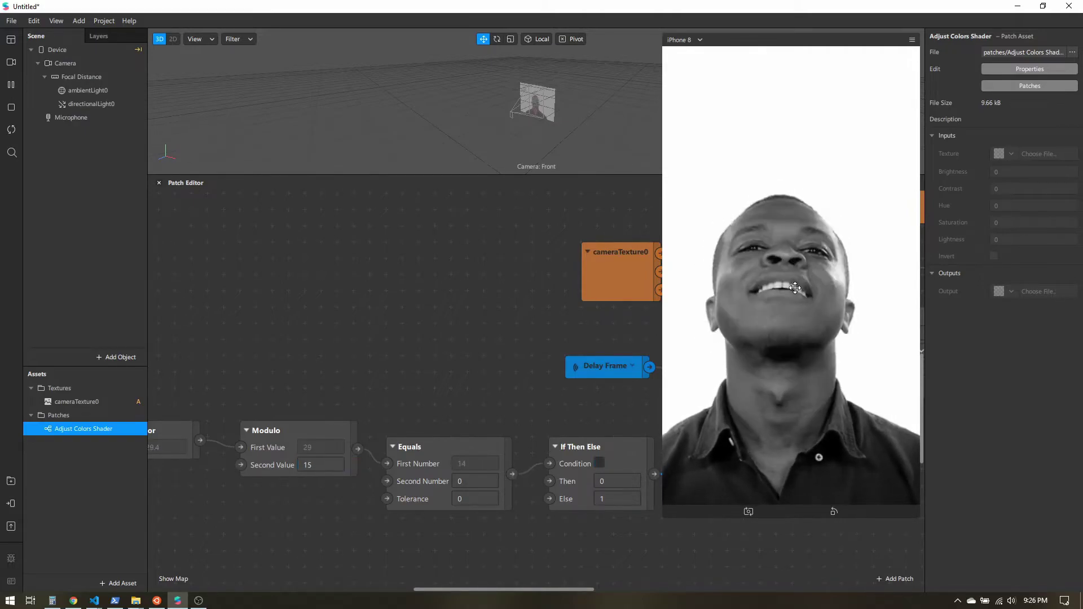
pyautogui.hscroll(1, 349, 460)
pyautogui.doubleClick(304, 463)
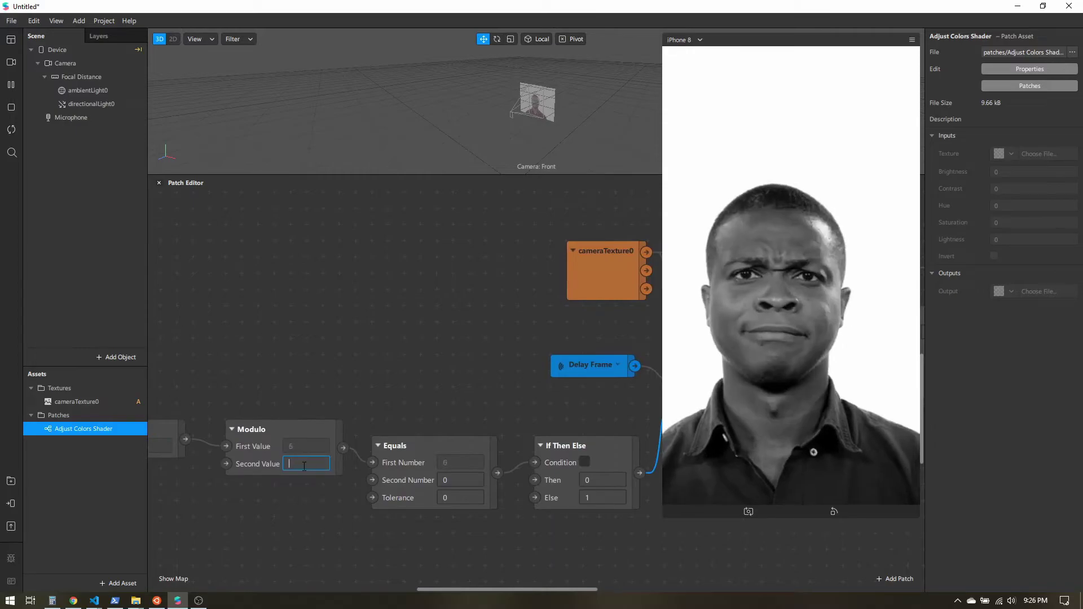
pyautogui.write('3')
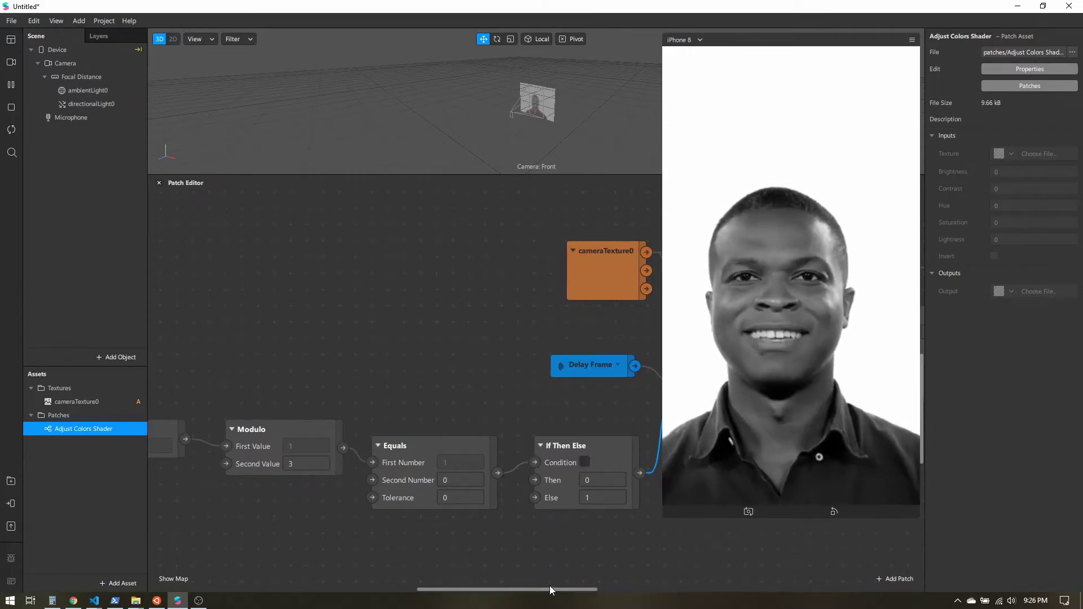
# Shrink the camera preview back down and zoom out to review the patch graph
pyautogui.hscroll(1, 540, 592)
pyautogui.hscroll(5, 540, 593)
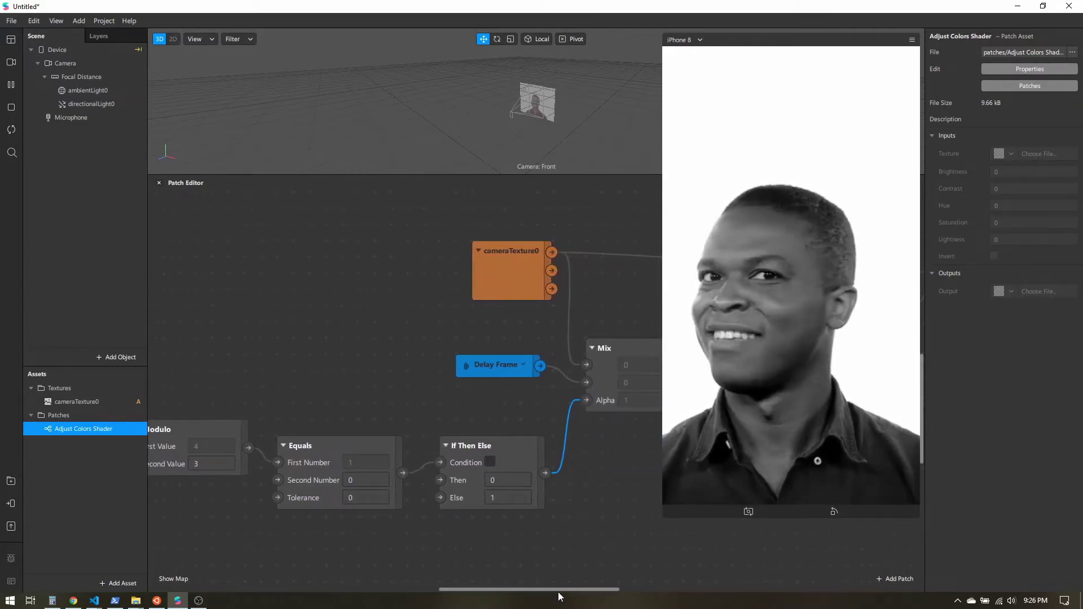
pyautogui.moveTo(665, 515); pyautogui.dragTo(781, 303)
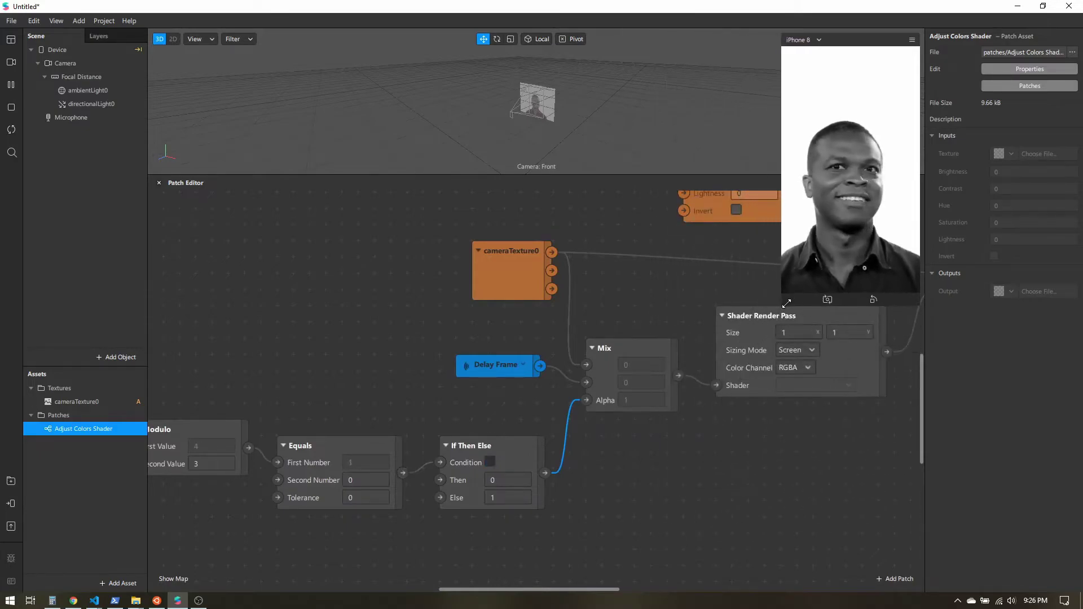
pyautogui.scroll(-5, 610, 410)
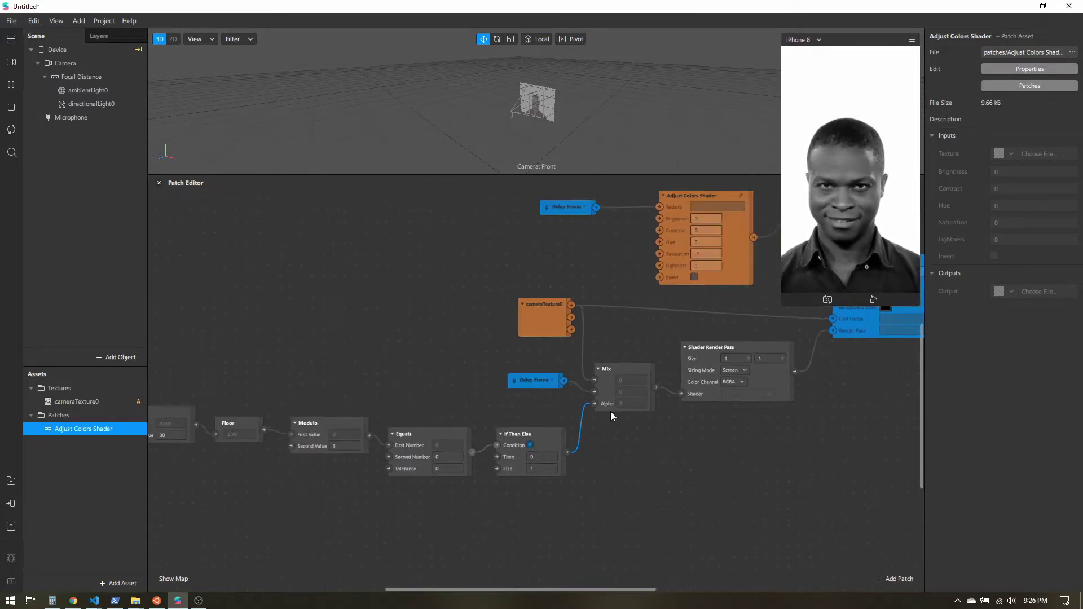
pyautogui.scroll(-2, 610, 418)
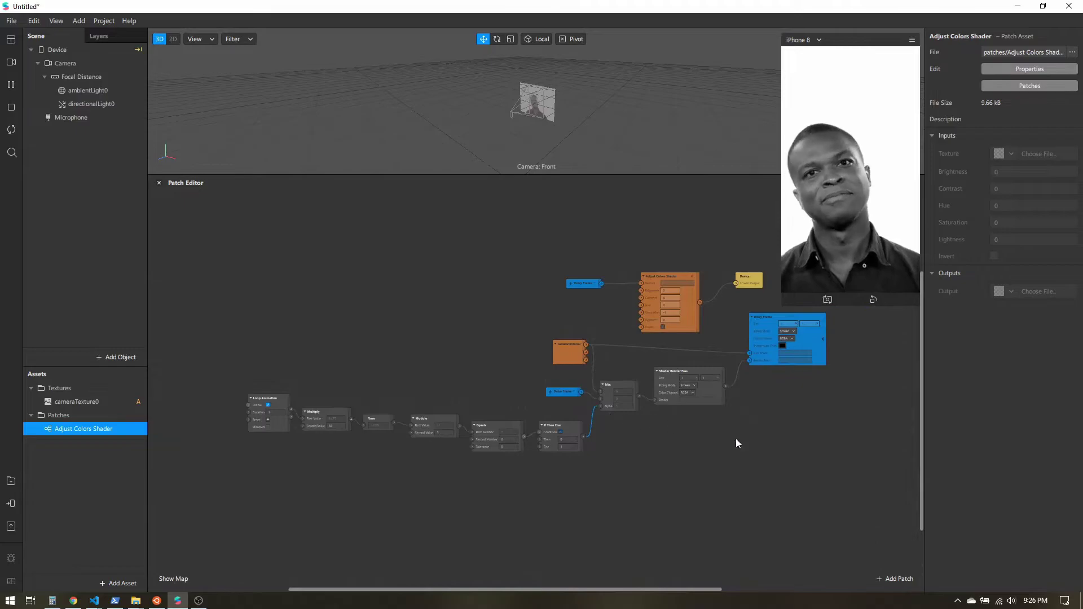
pyautogui.moveTo(672, 590); pyautogui.dragTo(726, 589)
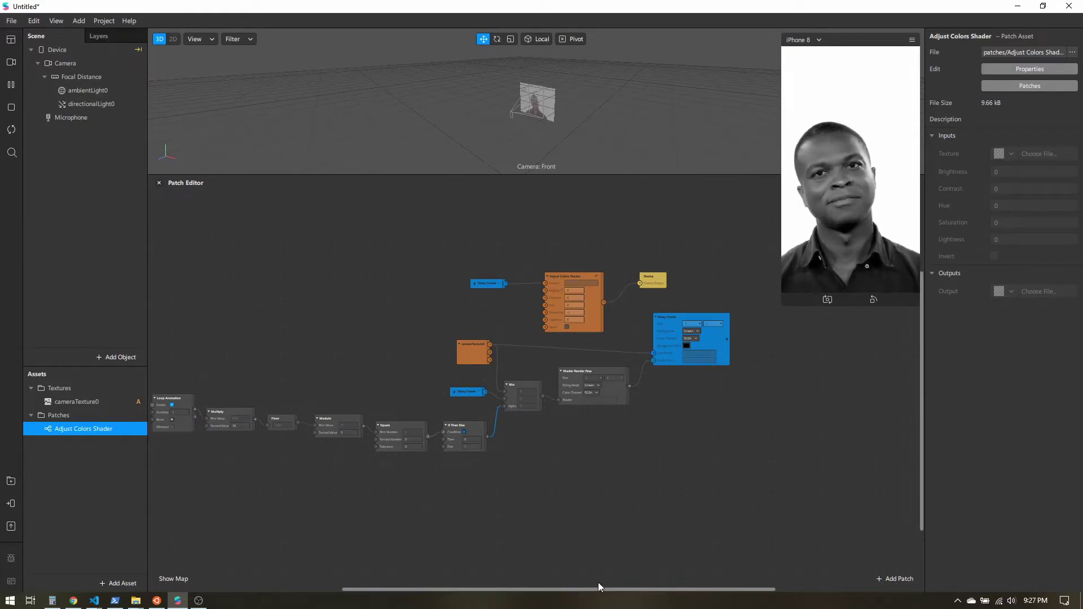
pyautogui.moveTo(599, 588); pyautogui.dragTo(578, 588)
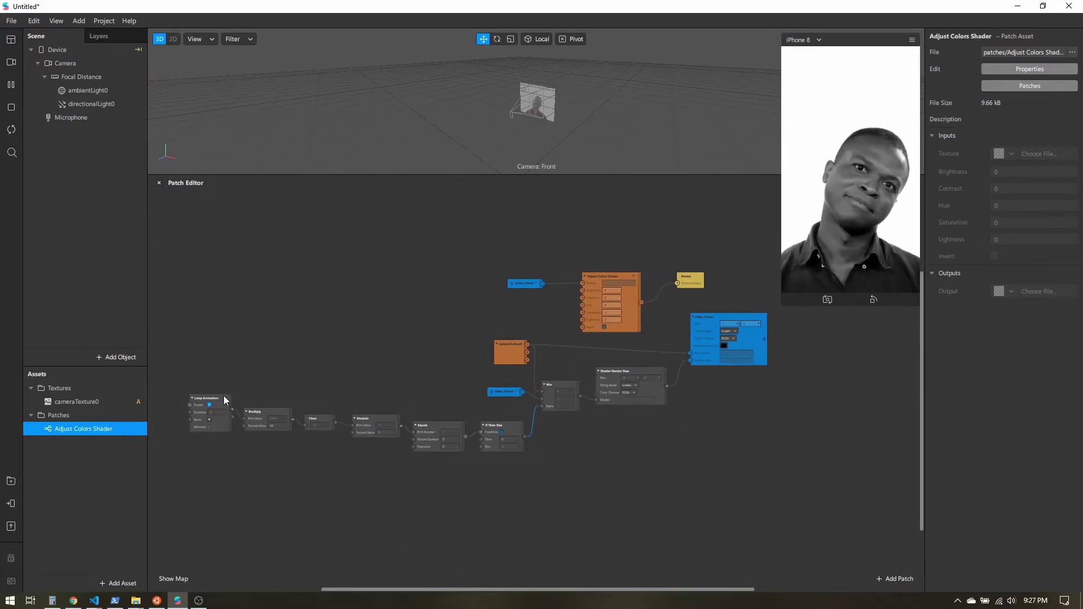
# Re-commit Modulo's Second Value of 3 and scroll to the Delay Frame and shader chain
pyautogui.click(217, 404)
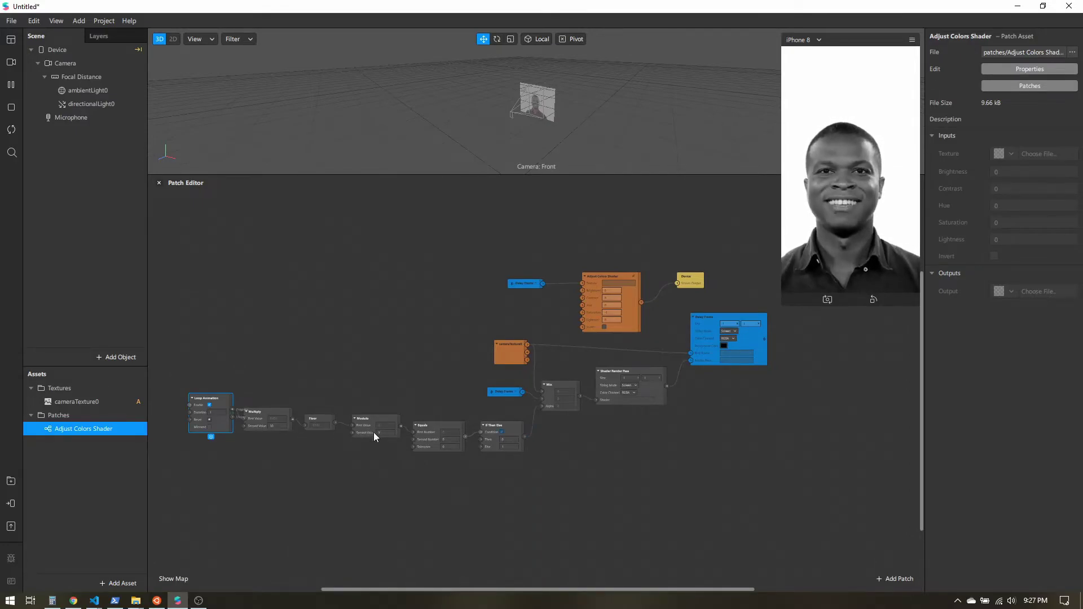
pyautogui.scroll(5, 372, 431)
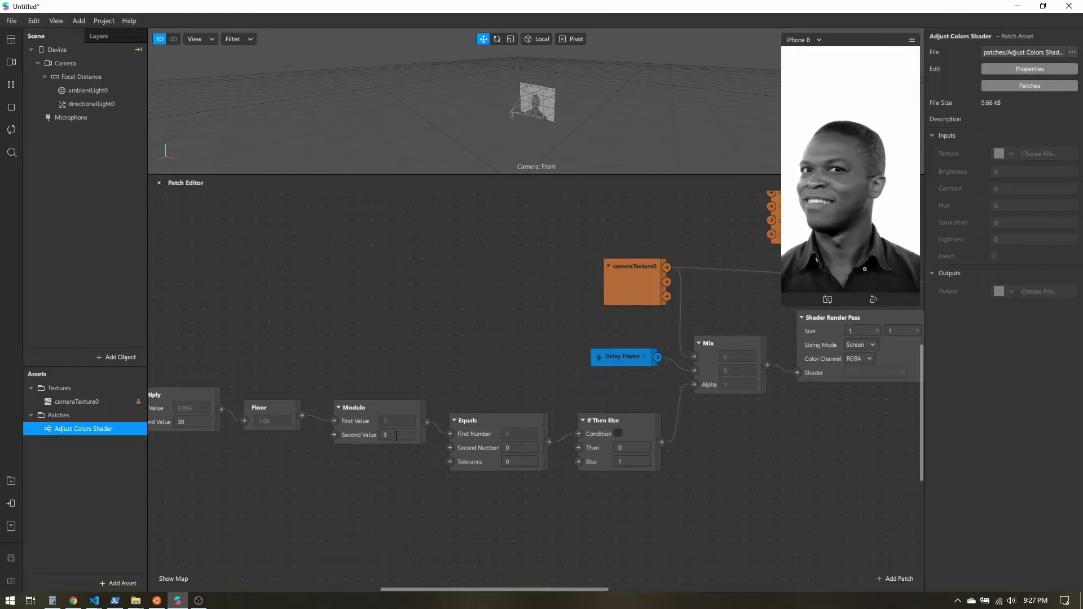
pyautogui.click(396, 435)
pyautogui.press('Return')
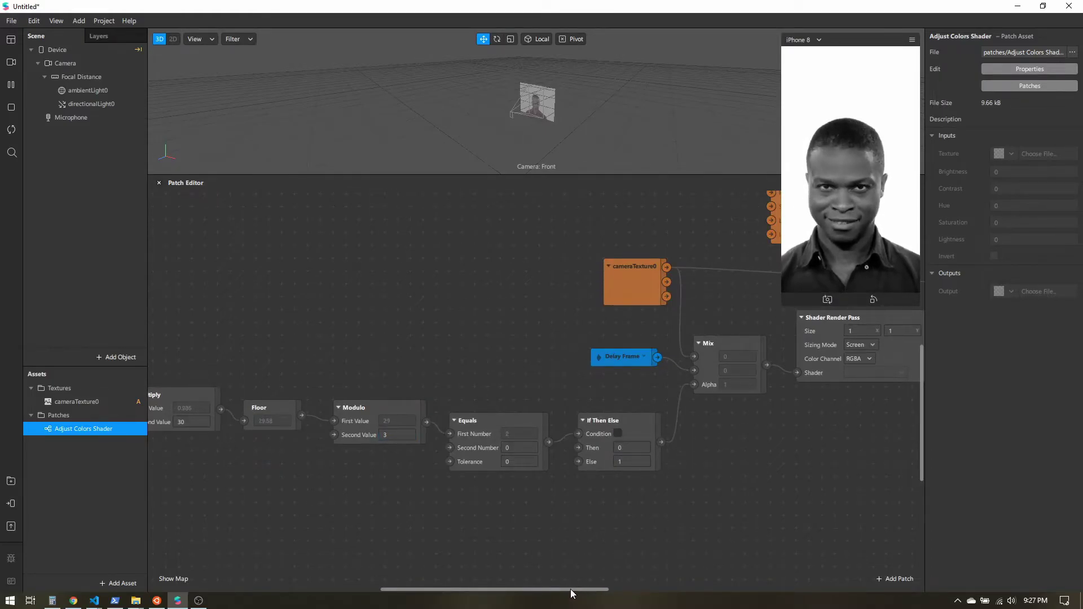
pyautogui.moveTo(570, 589); pyautogui.dragTo(706, 587)
pyautogui.hscroll(-2, 705, 479)
pyautogui.scroll(5, 702, 475)
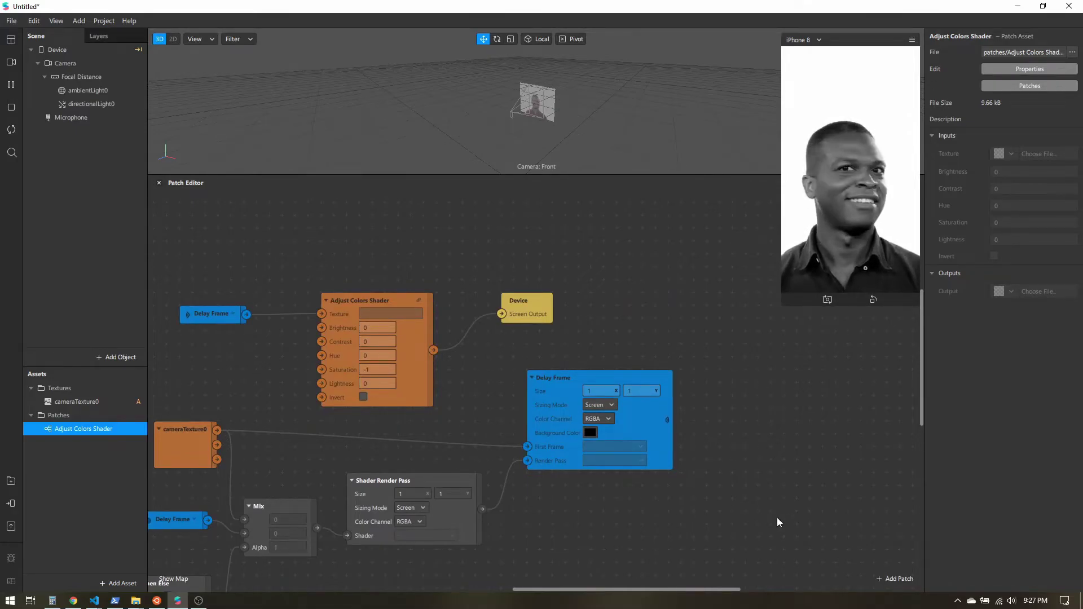
# Insert a Rectangle via the 'rect' search and set Width and Height sizing to Relative 100%
pyautogui.click(109, 358)
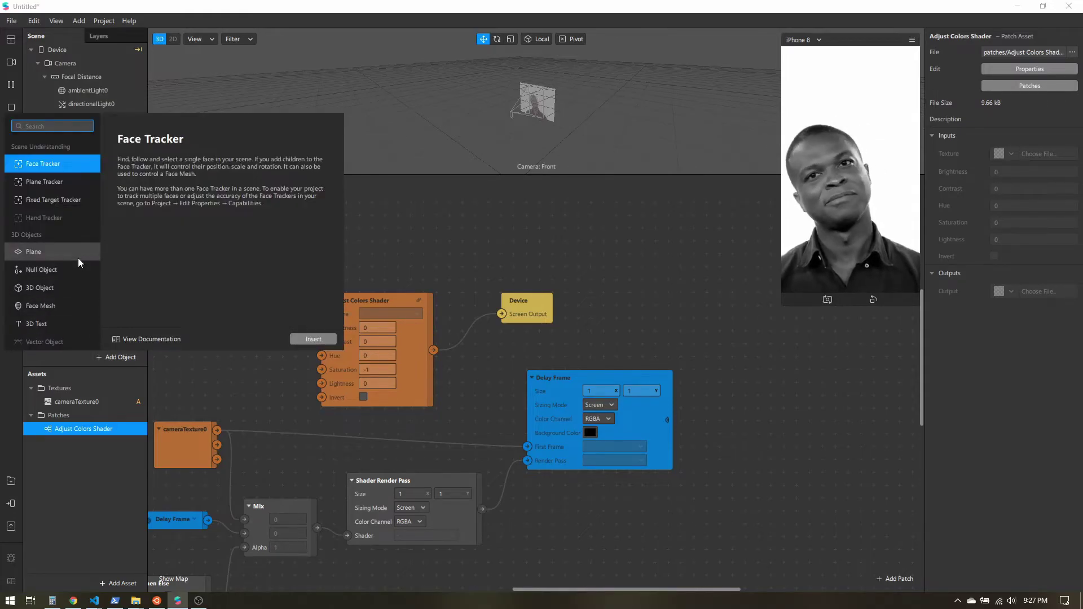
pyautogui.write('rect')
pyautogui.press('Return')
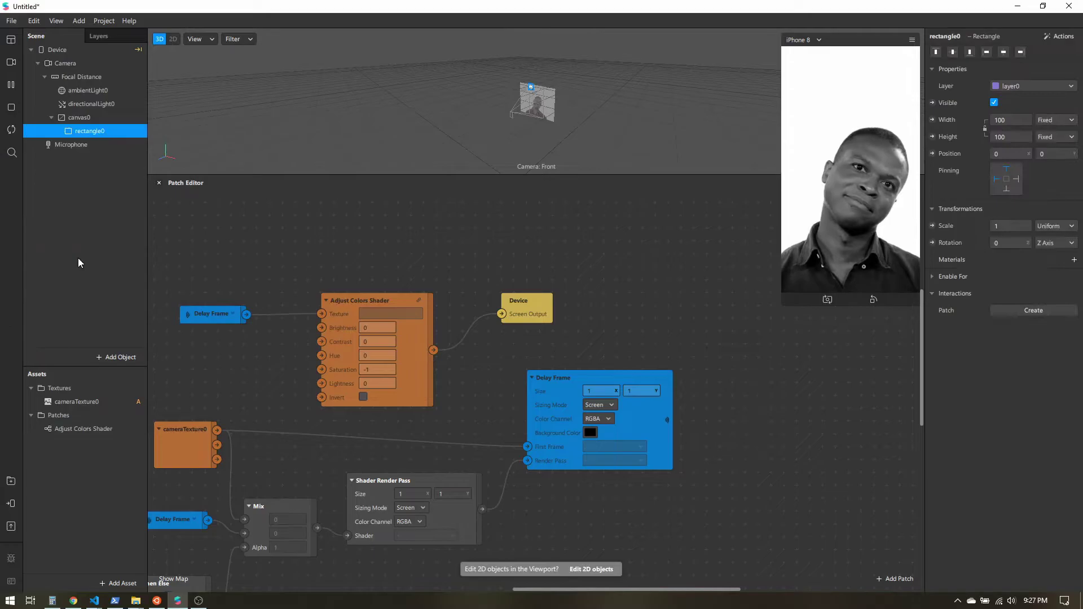
pyautogui.click(1016, 125)
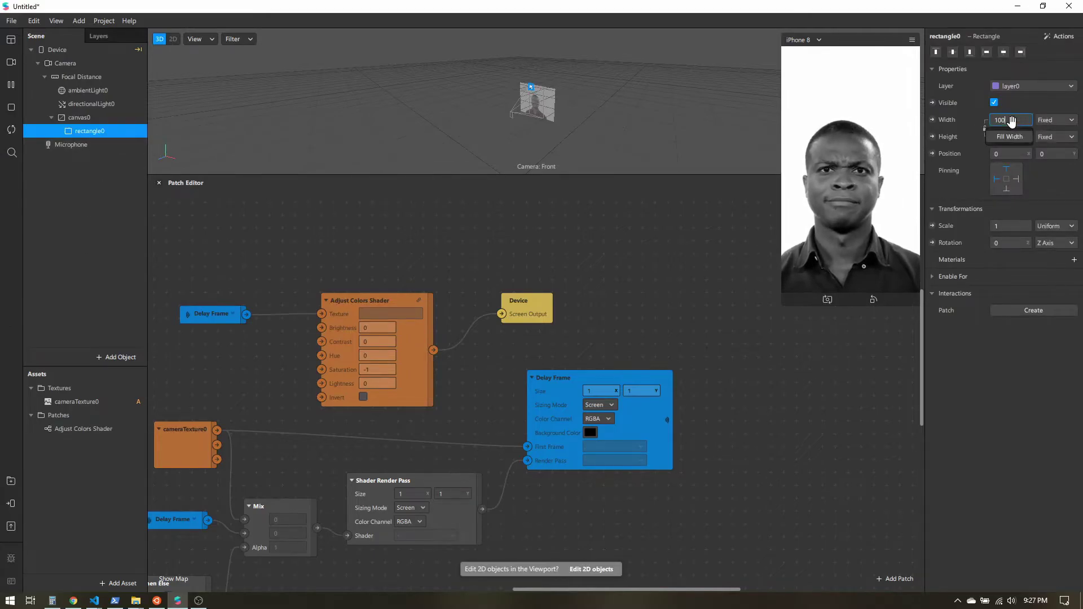
pyautogui.click(1022, 135)
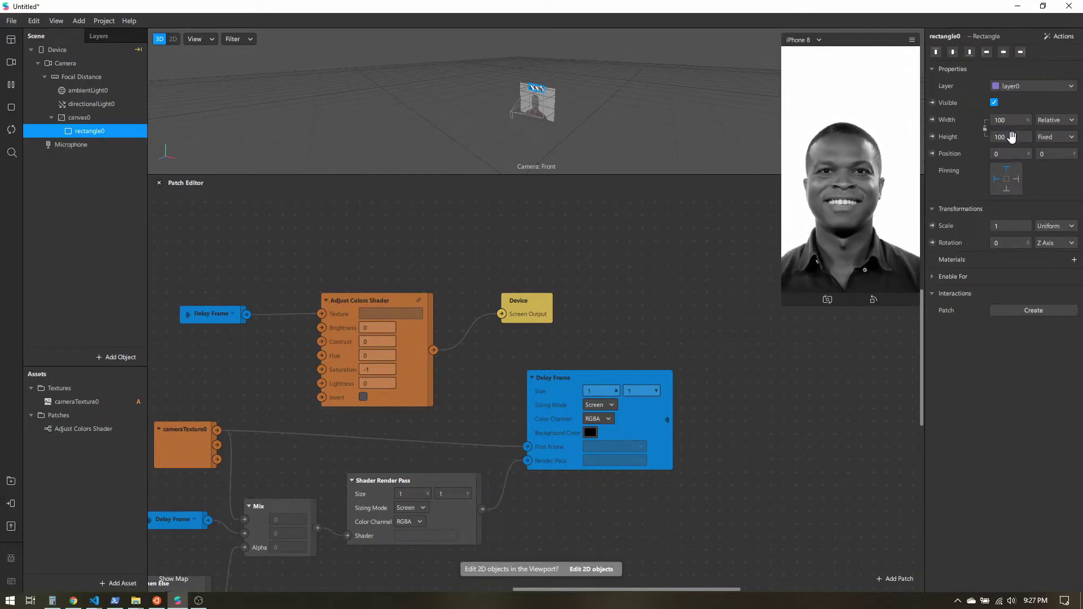
pyautogui.click(1024, 136)
pyautogui.click(1016, 151)
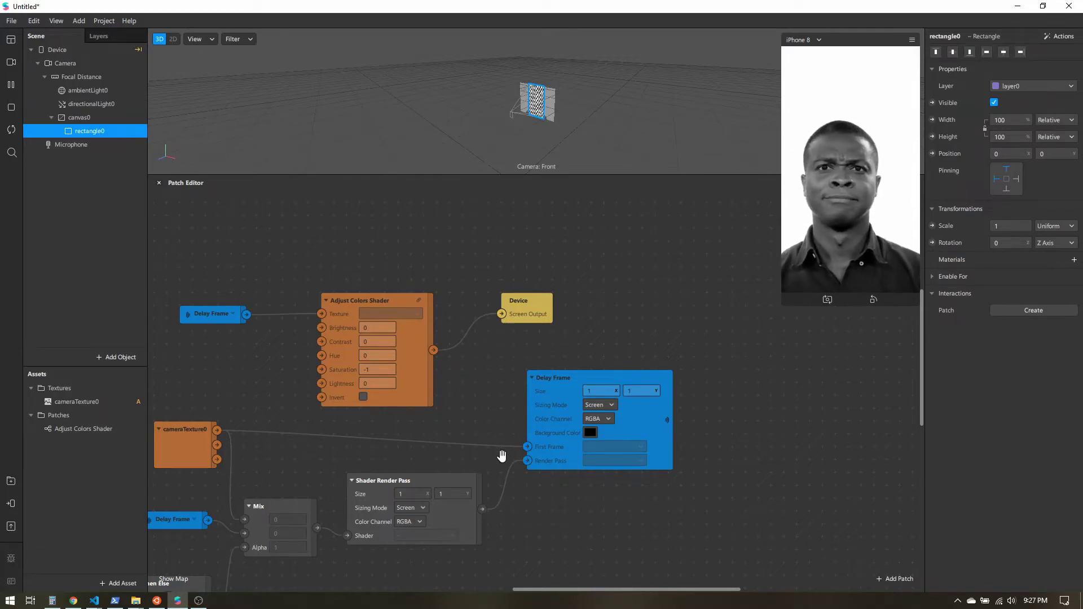
pyautogui.moveTo(593, 589); pyautogui.dragTo(574, 587)
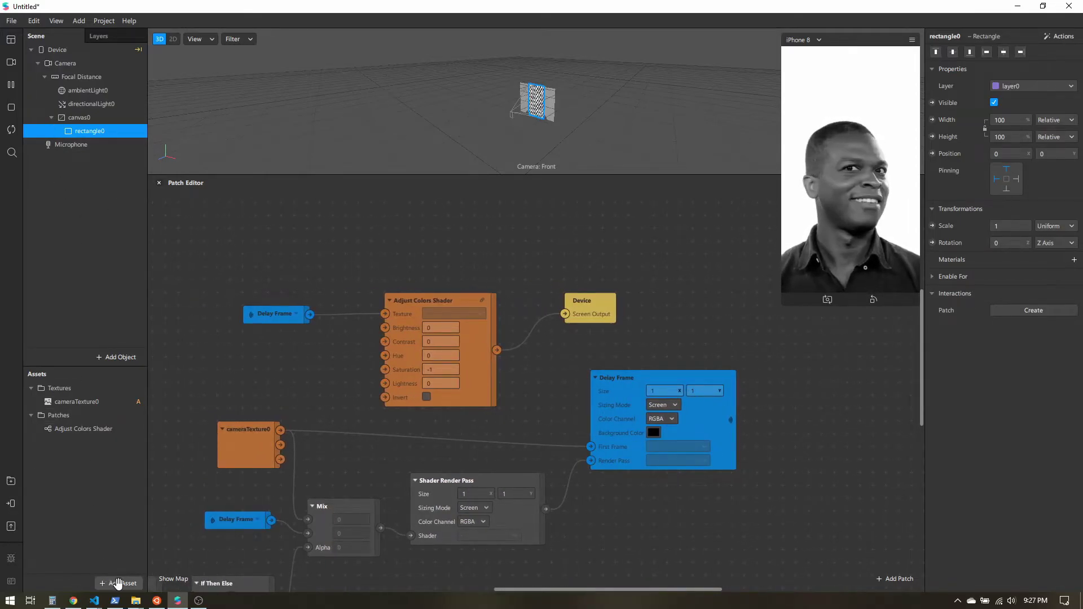
# Create animationSequence0 using the 16-frame Burn-Dust-1_Screen texture sequence at 25 FPS
pyautogui.click(118, 583)
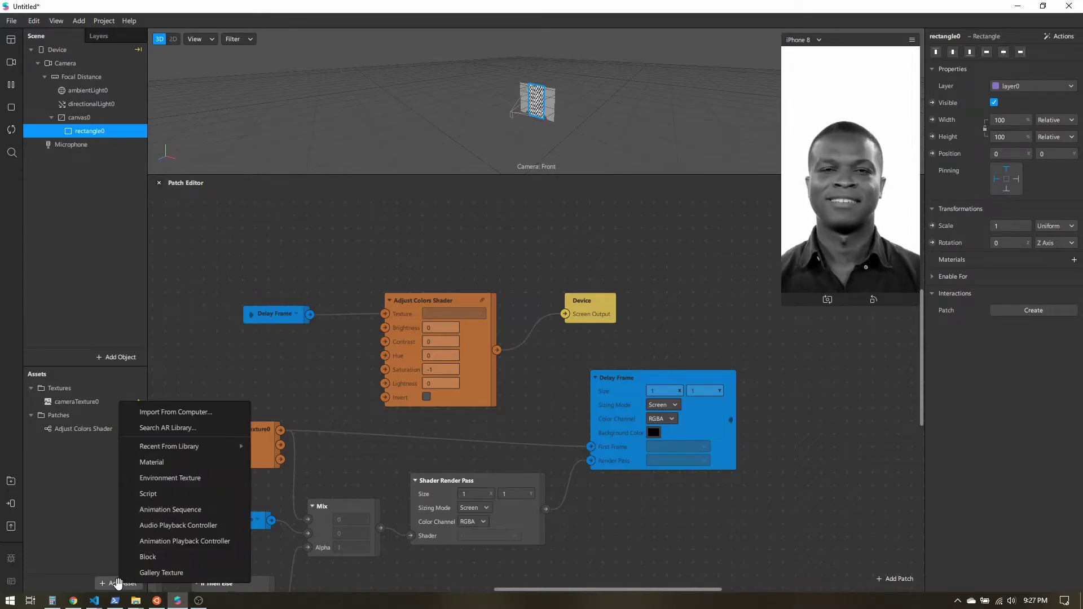
pyautogui.click(195, 510)
pyautogui.press('Return')
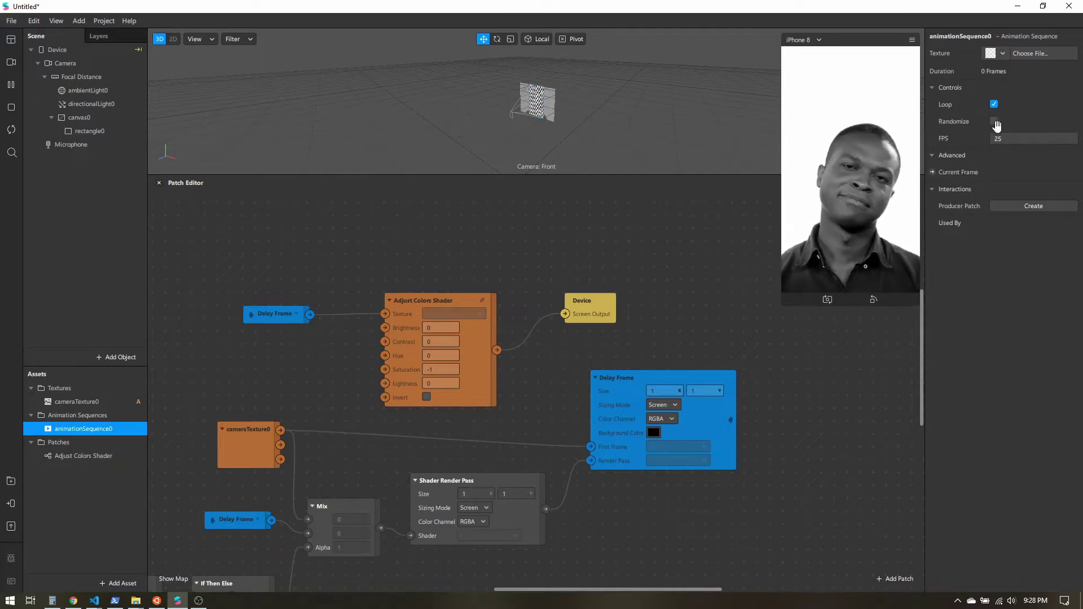
pyautogui.click(1033, 53)
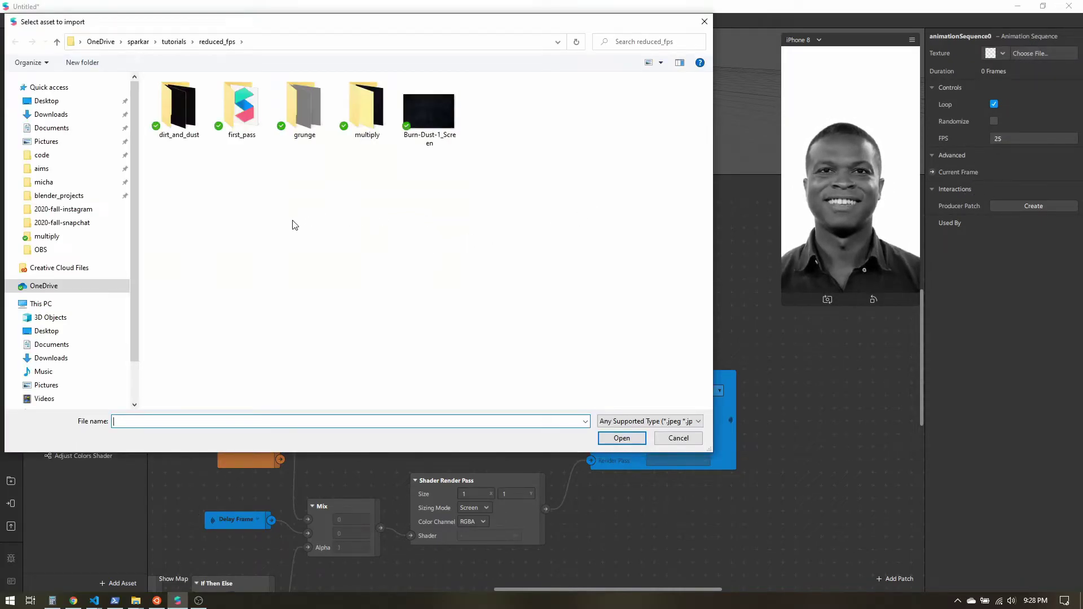
pyautogui.click(443, 121)
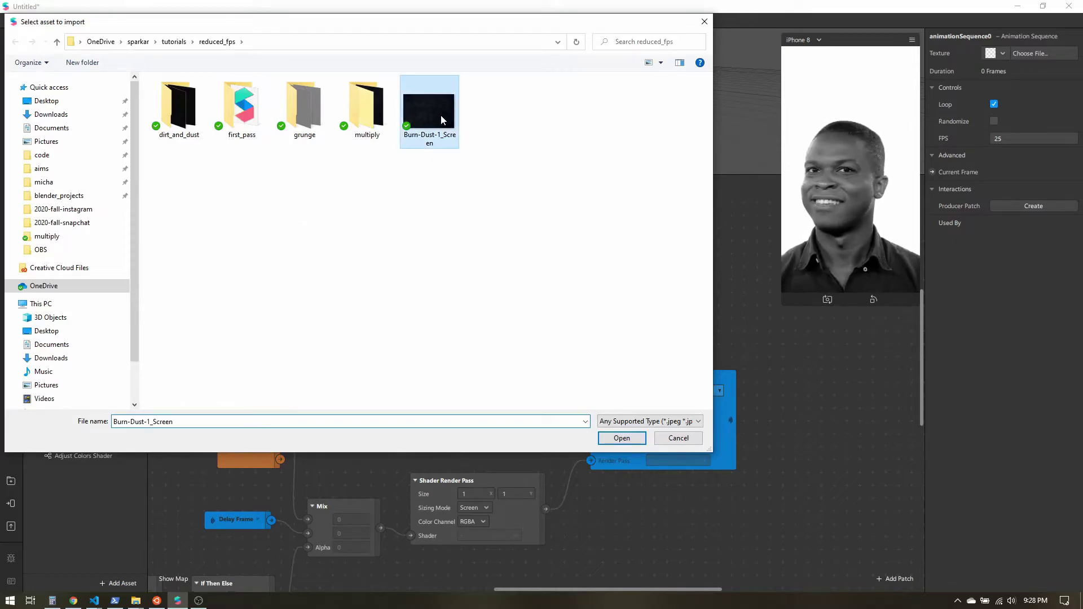
pyautogui.click(621, 440)
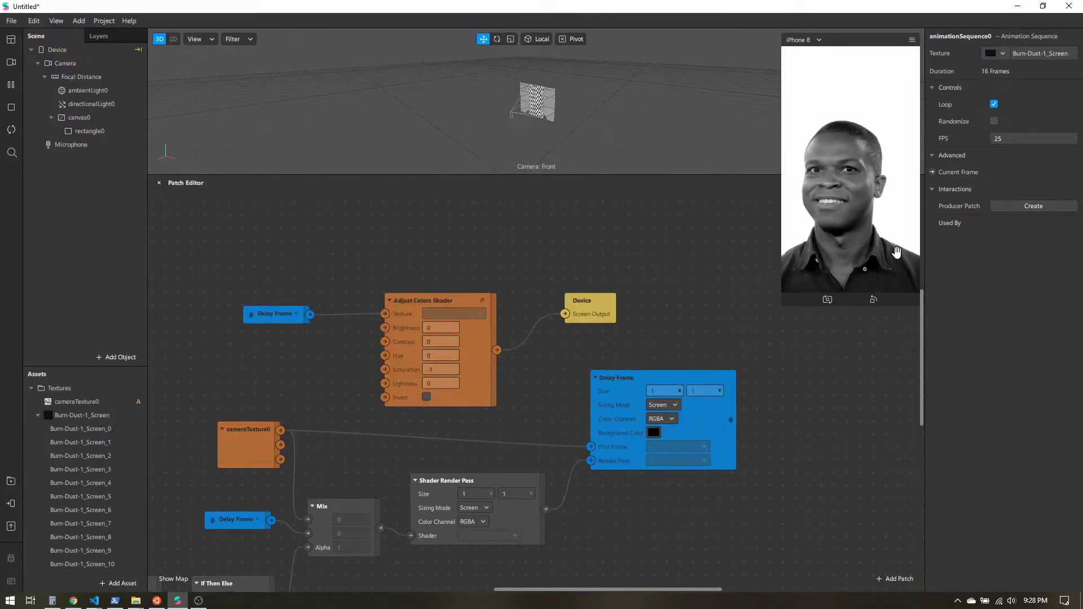
# Give the Burn-Dust-1_Screen texture a Grid sprite sheet of 2 rows, 6 columns and 12 sprites
pyautogui.click(80, 417)
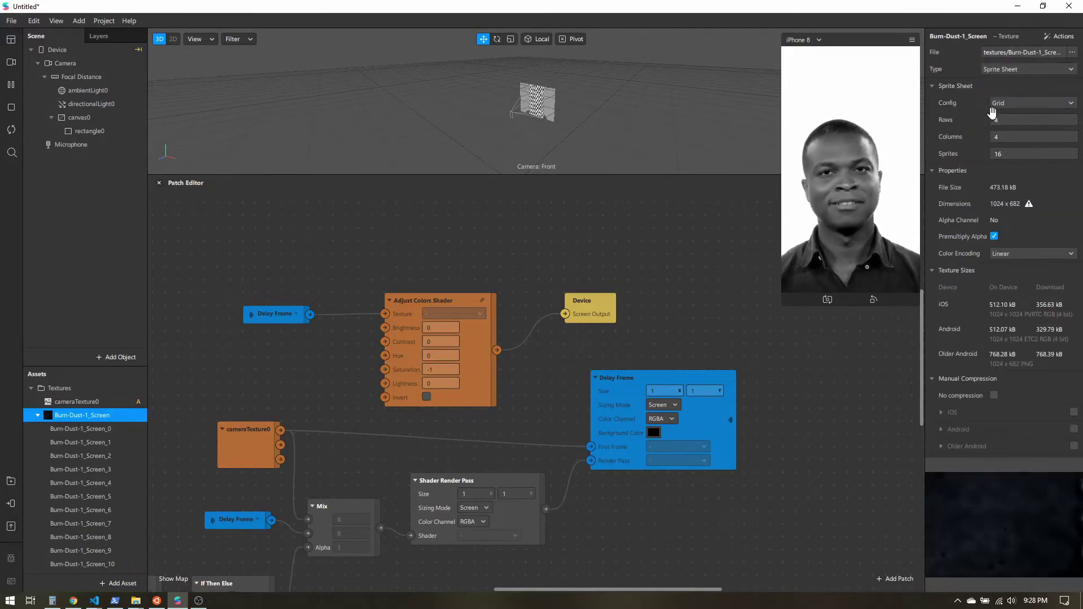
pyautogui.click(1014, 101)
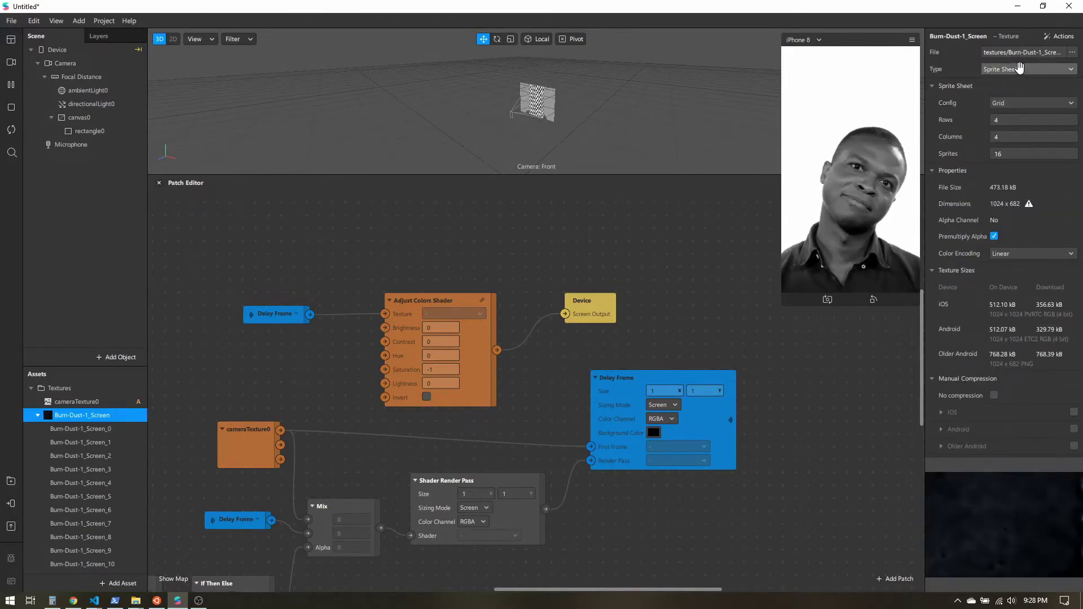
pyautogui.click(1014, 102)
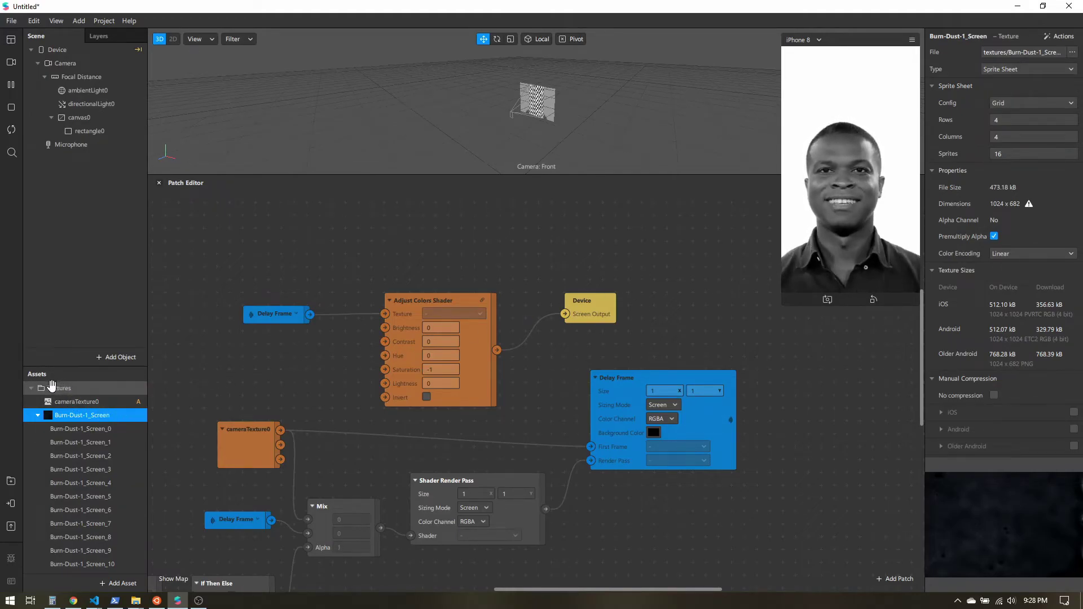
pyautogui.click(37, 416)
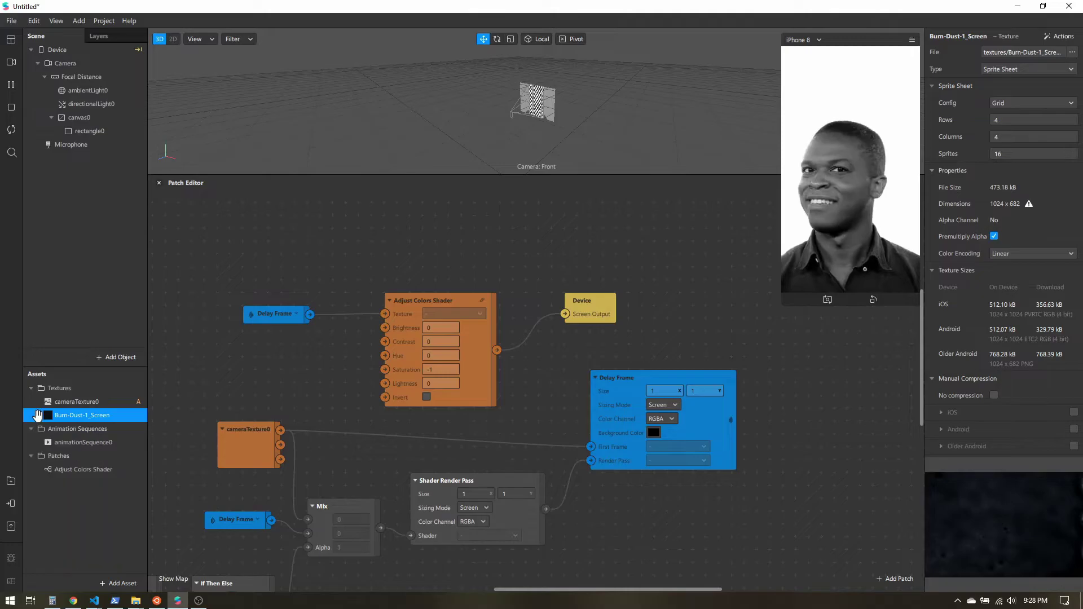
pyautogui.click(1006, 120)
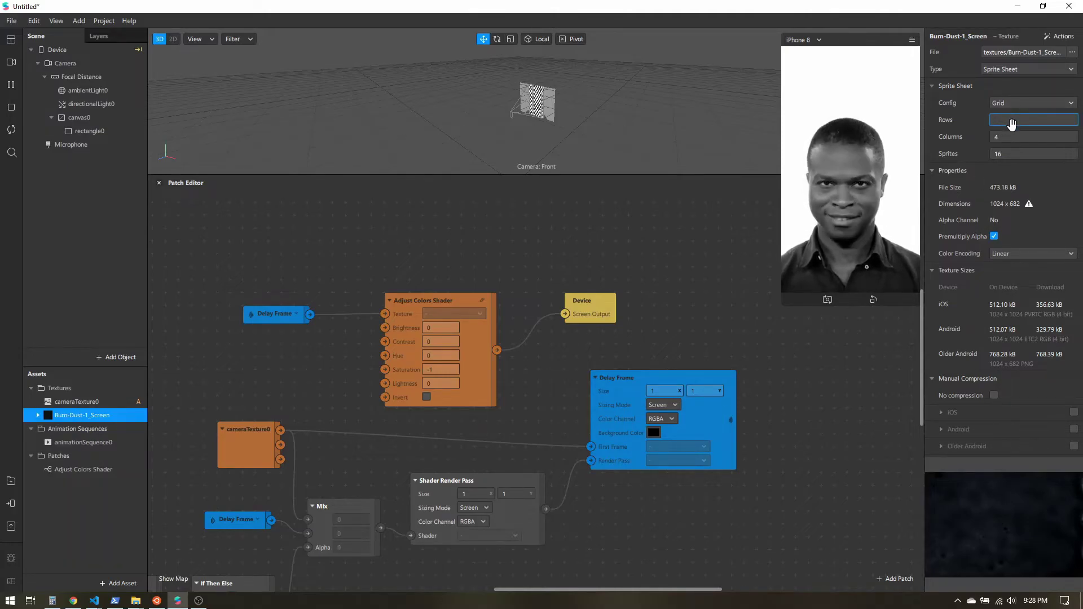
pyautogui.write('2')
pyautogui.click(1010, 136)
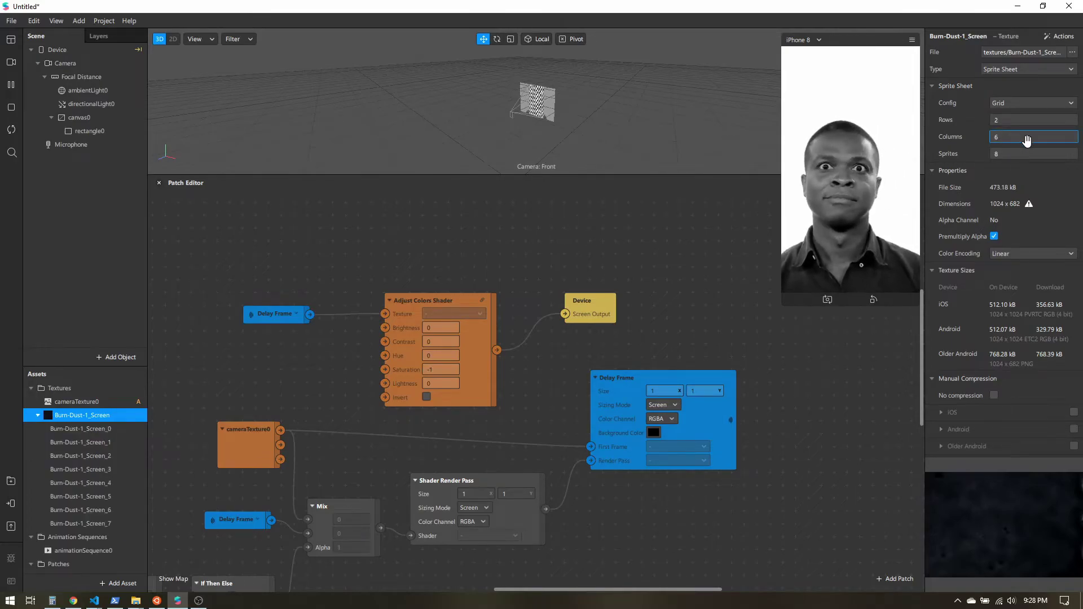
pyautogui.click(1012, 155)
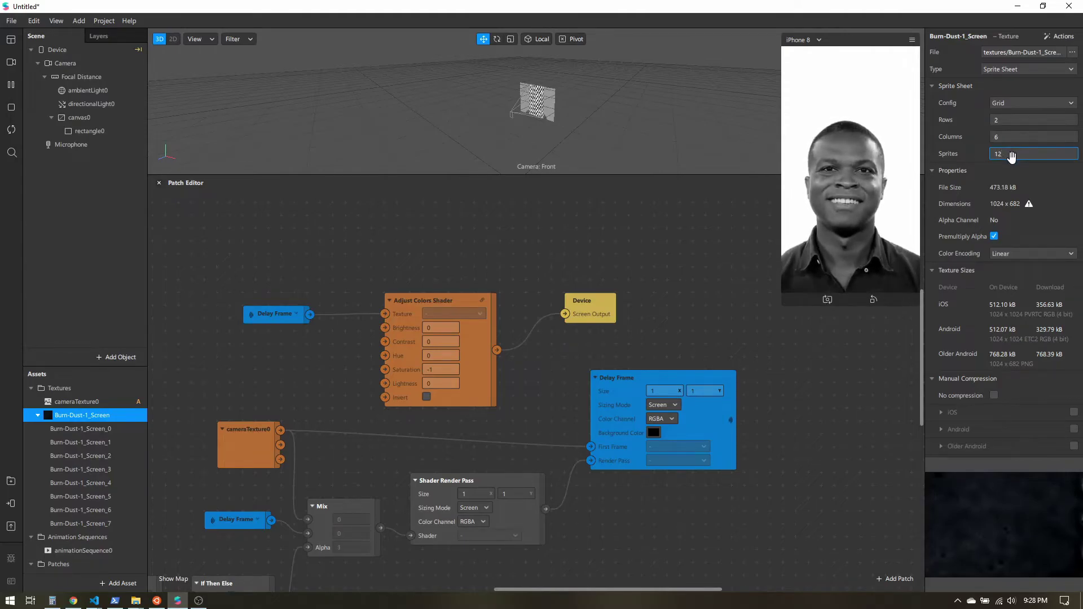
pyautogui.press('Return')
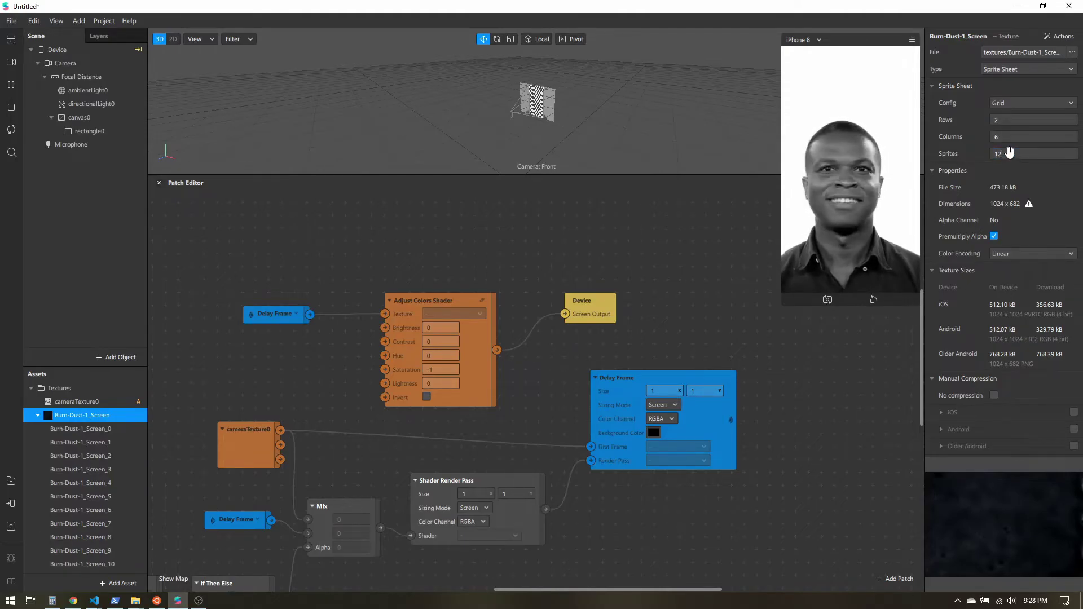
pyautogui.click(36, 416)
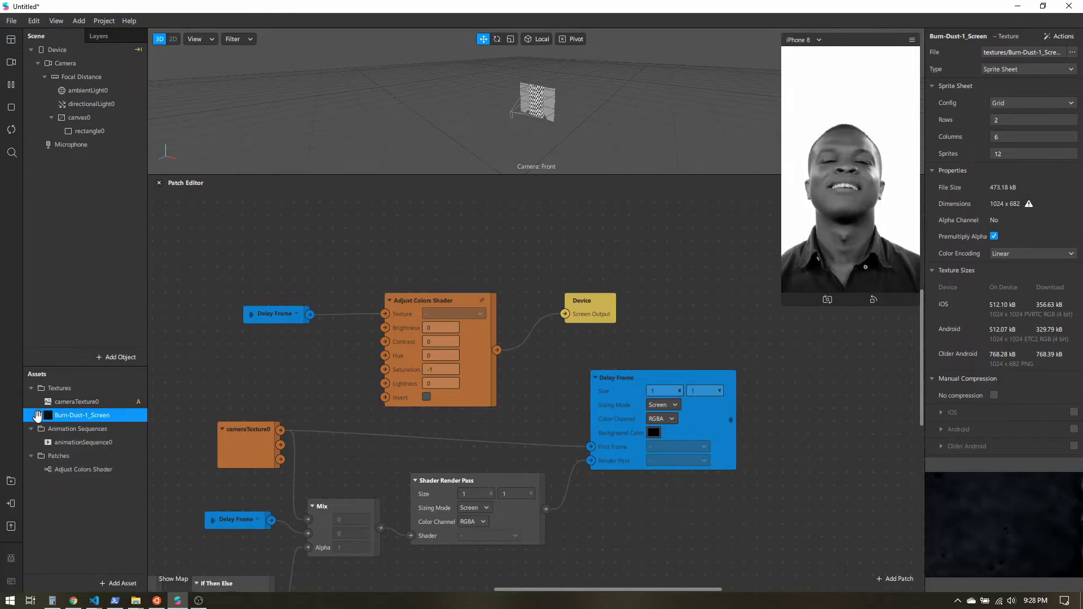
# Add a new material asset named grain
pyautogui.click(74, 504)
pyautogui.click(118, 584)
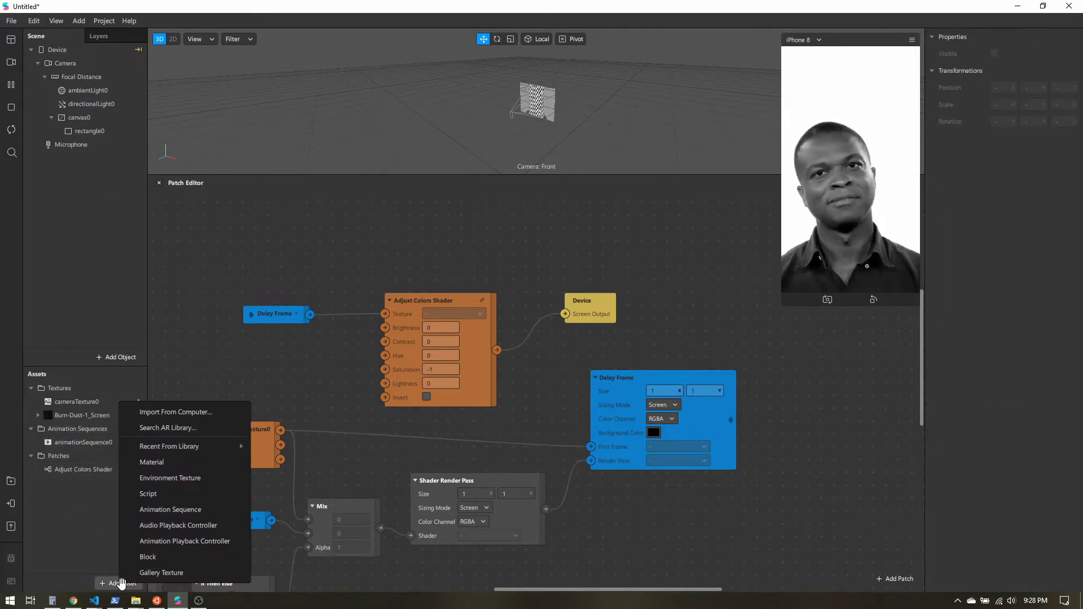
pyautogui.click(161, 462)
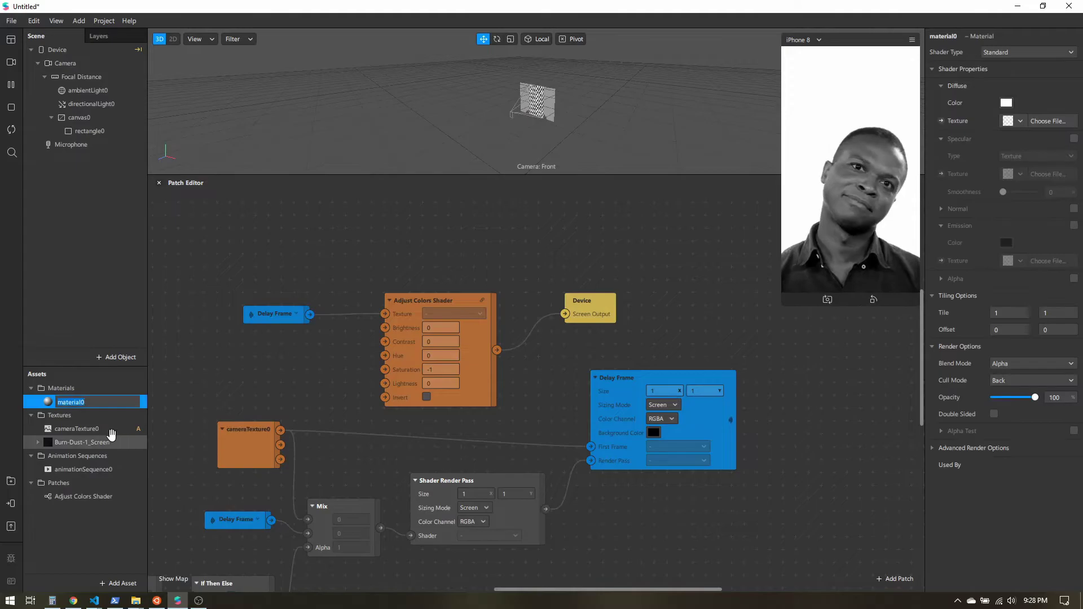
pyautogui.write('grain')
pyautogui.press('Return')
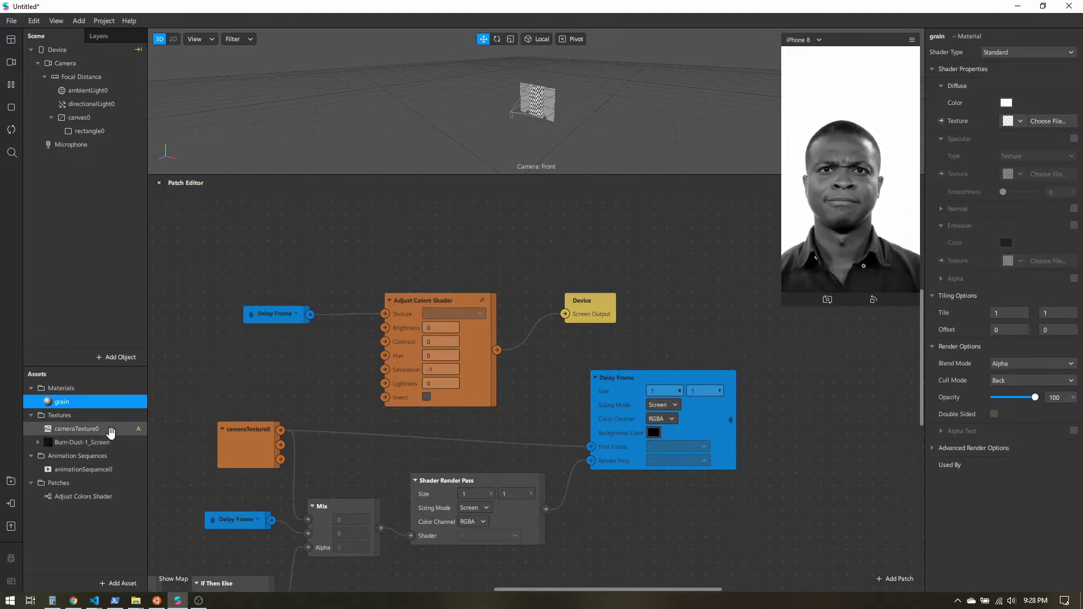
# Set the grain material to the Flat shader with animationSequence0 as its texture
pyautogui.click(1049, 52)
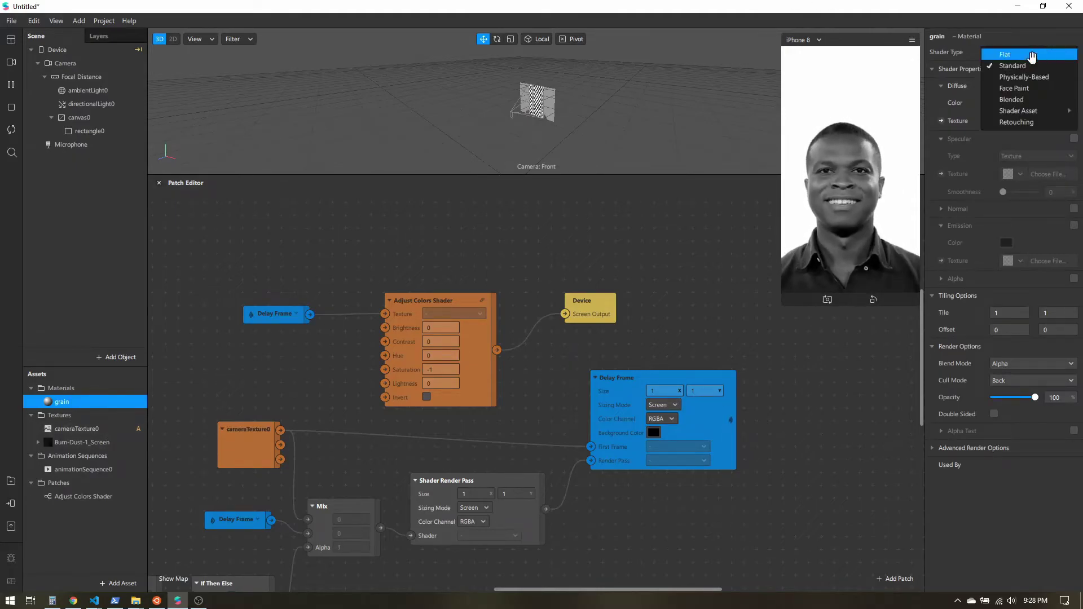
pyautogui.click(1011, 53)
pyautogui.click(1014, 121)
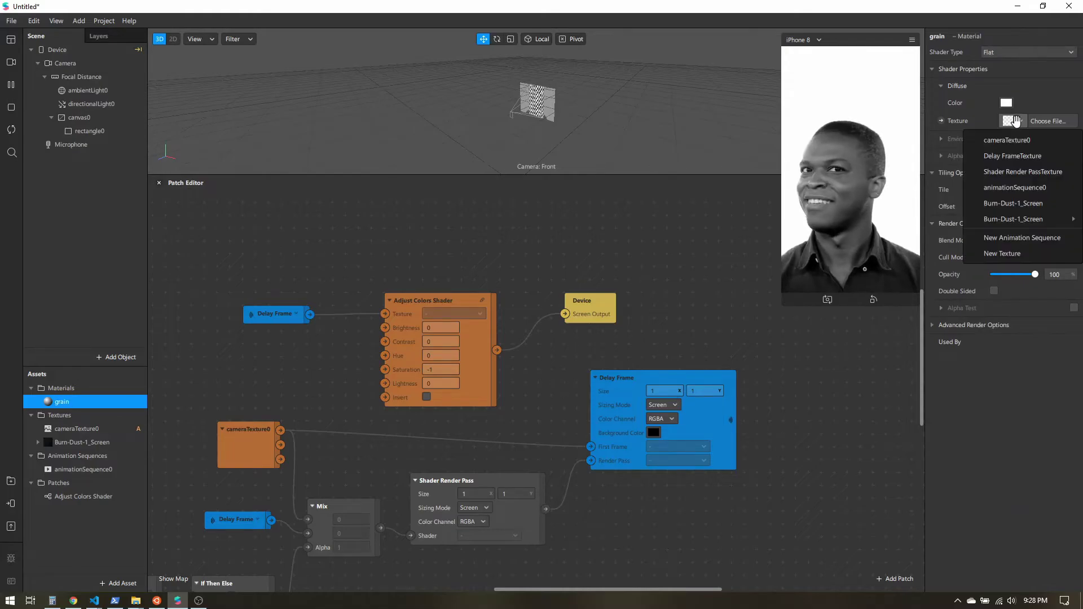
pyautogui.click(1027, 187)
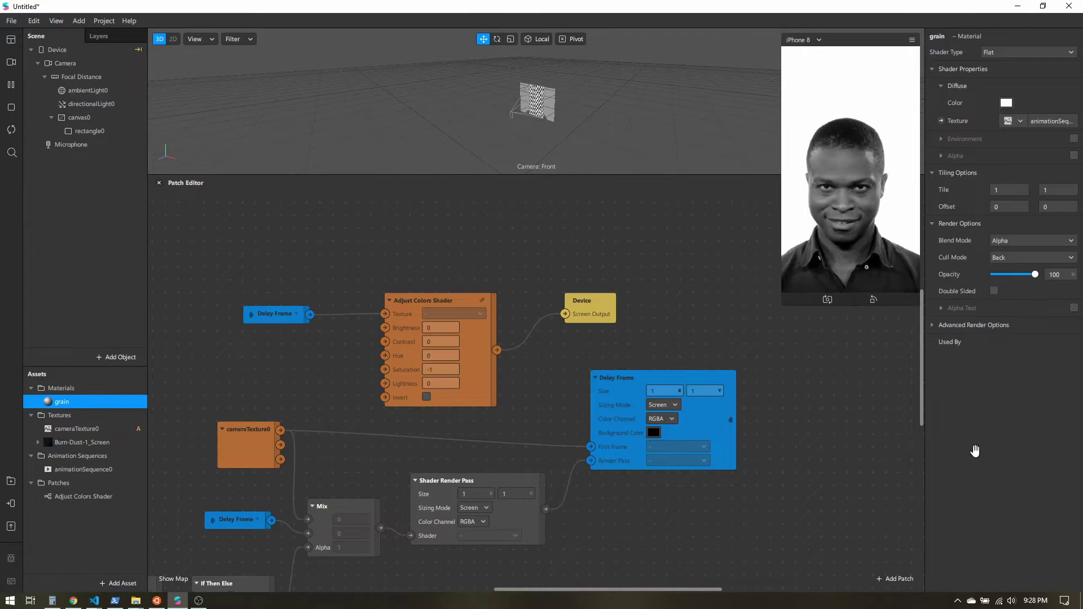
# Assign the grain material to rectangle0
pyautogui.click(85, 130)
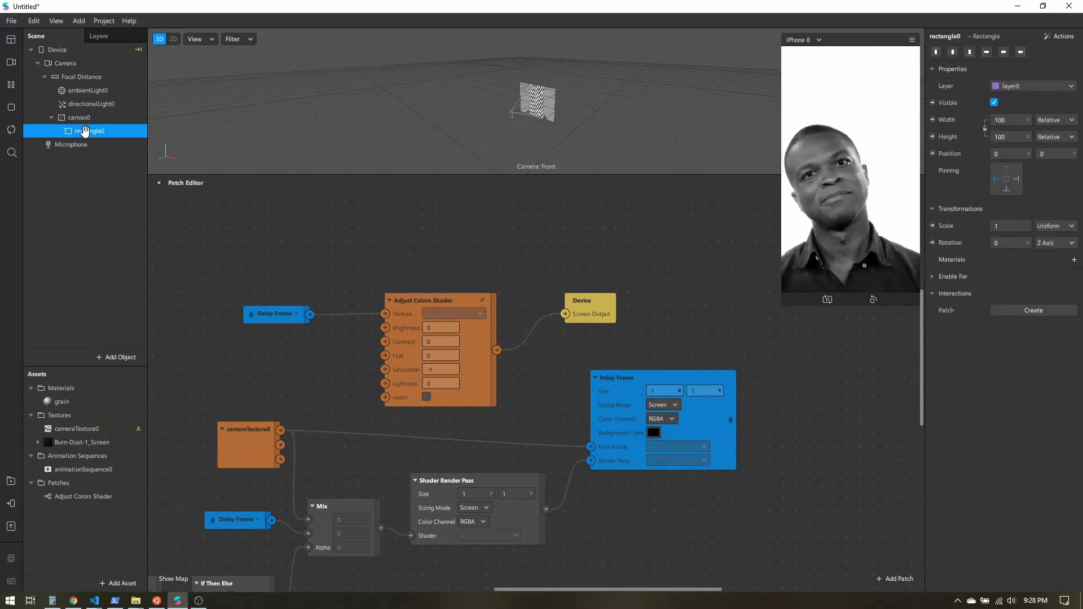
pyautogui.click(1074, 259)
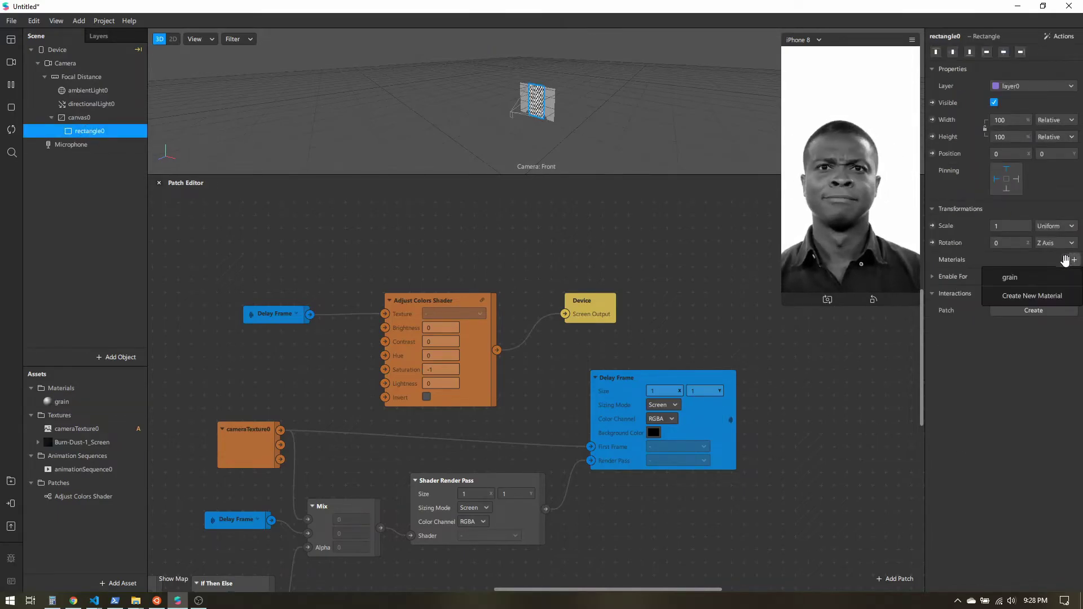
pyautogui.click(1008, 279)
pyautogui.scroll(5, 544, 109)
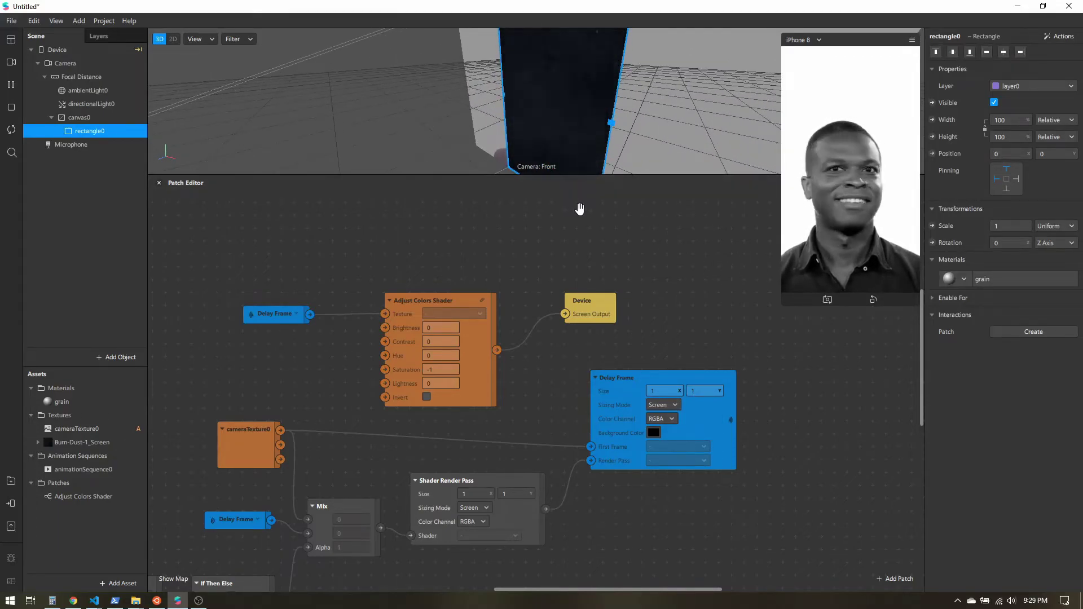
# Resize the viewport, phone preview and Patch Editor panels around the cameraTexture0 patch
pyautogui.moveTo(580, 175); pyautogui.dragTo(582, 339)
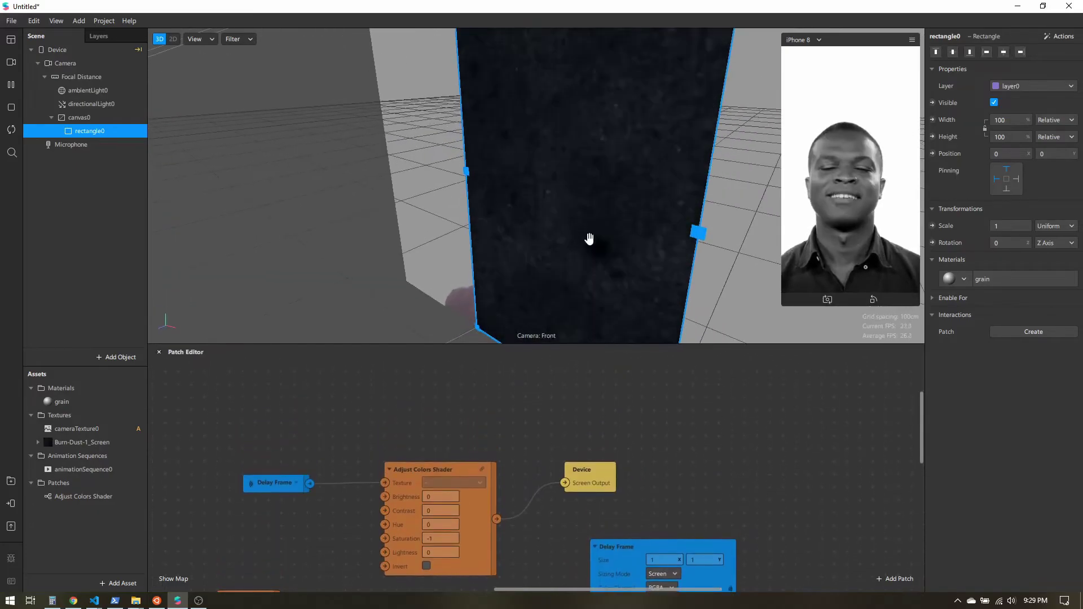
pyautogui.moveTo(587, 239); pyautogui.dragTo(875, 135)
pyautogui.moveTo(783, 304)
pyautogui.mouseDown()
pyautogui.moveTo(737, 385)
pyautogui.moveTo(777, 313)
pyautogui.mouseUp()
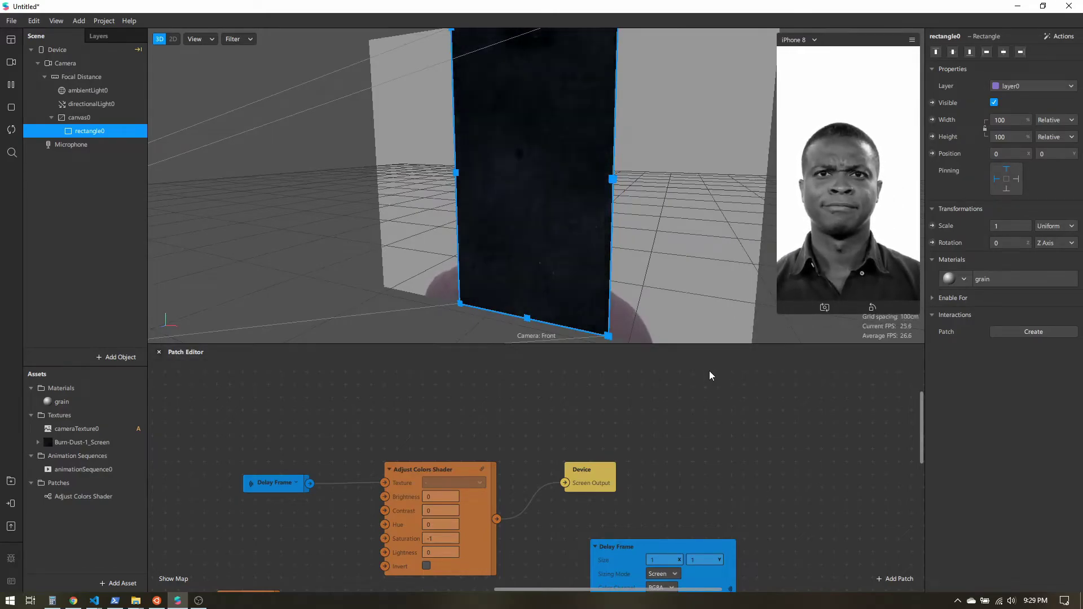
pyautogui.scroll(-5, 704, 411)
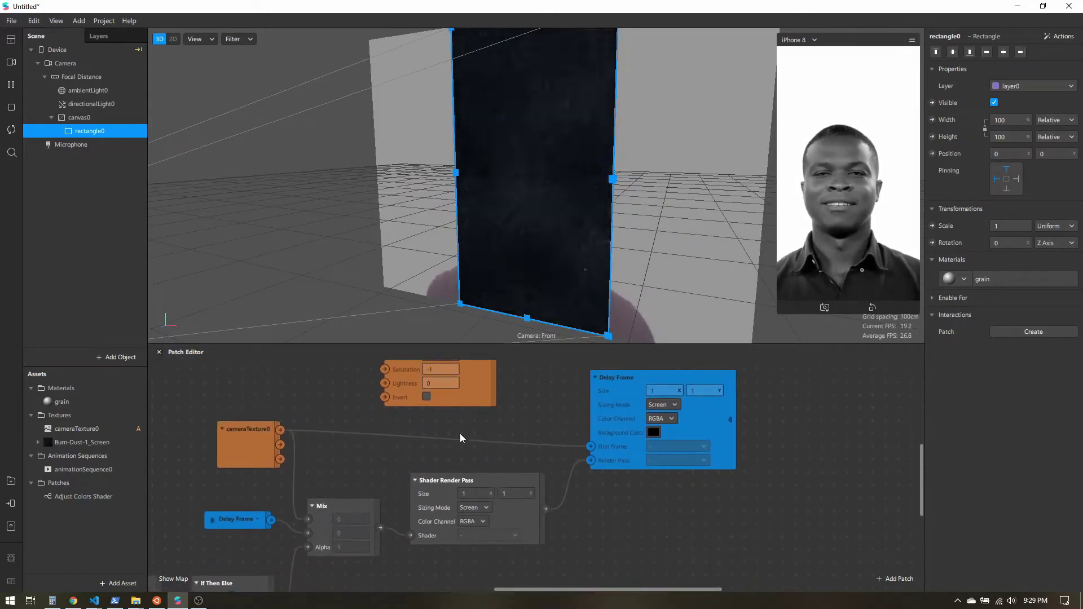
pyautogui.click(252, 440)
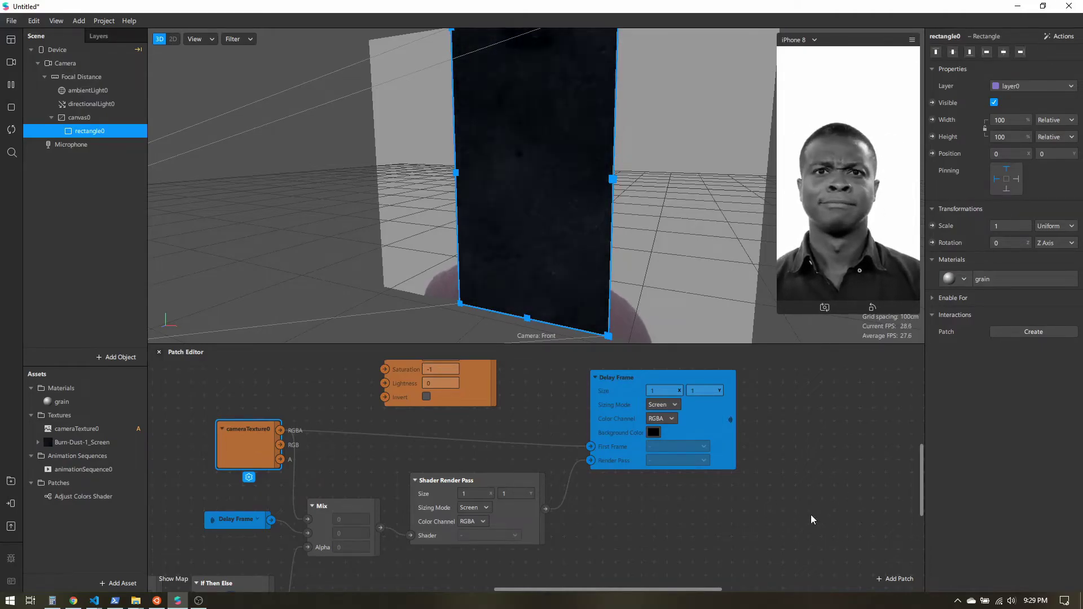
pyautogui.moveTo(668, 343); pyautogui.dragTo(668, 200)
pyautogui.moveTo(701, 589); pyautogui.dragTo(768, 591)
pyautogui.scroll(3, 687, 340)
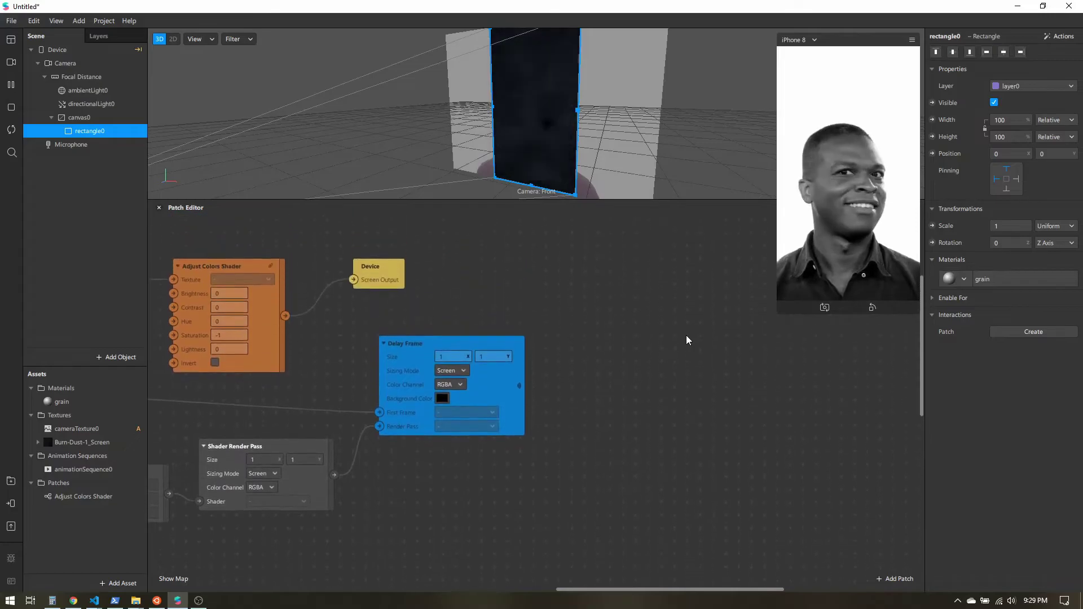
pyautogui.scroll(1, 688, 341)
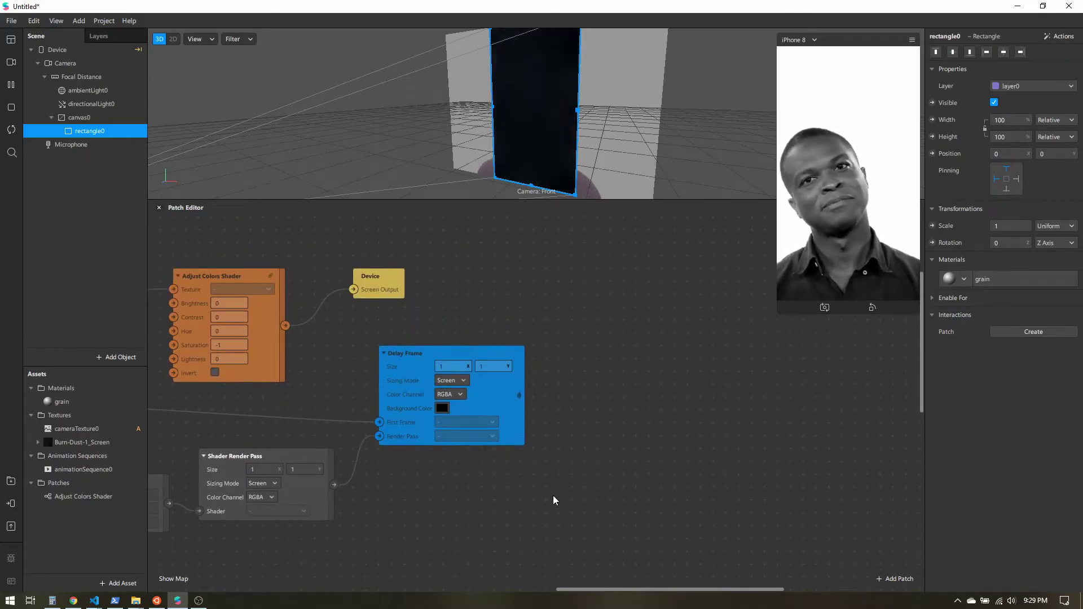
# Create Device's default pipeline and arrange the new Device and Scene Render Pass patches
pyautogui.click(67, 51)
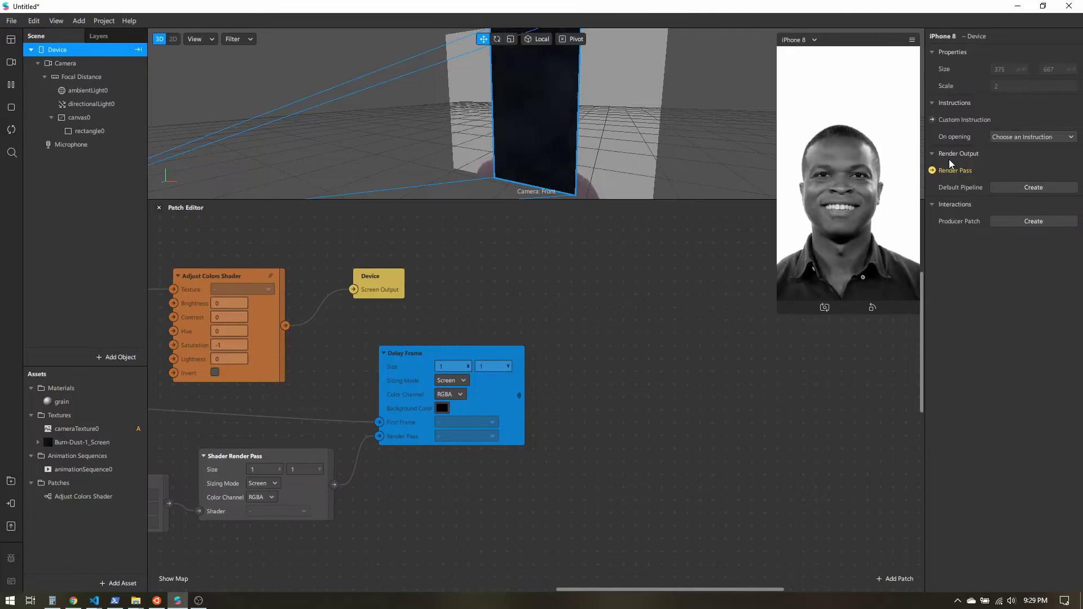
pyautogui.click(1034, 189)
pyautogui.moveTo(439, 414); pyautogui.dragTo(649, 451)
pyautogui.moveTo(290, 541); pyautogui.dragTo(453, 524)
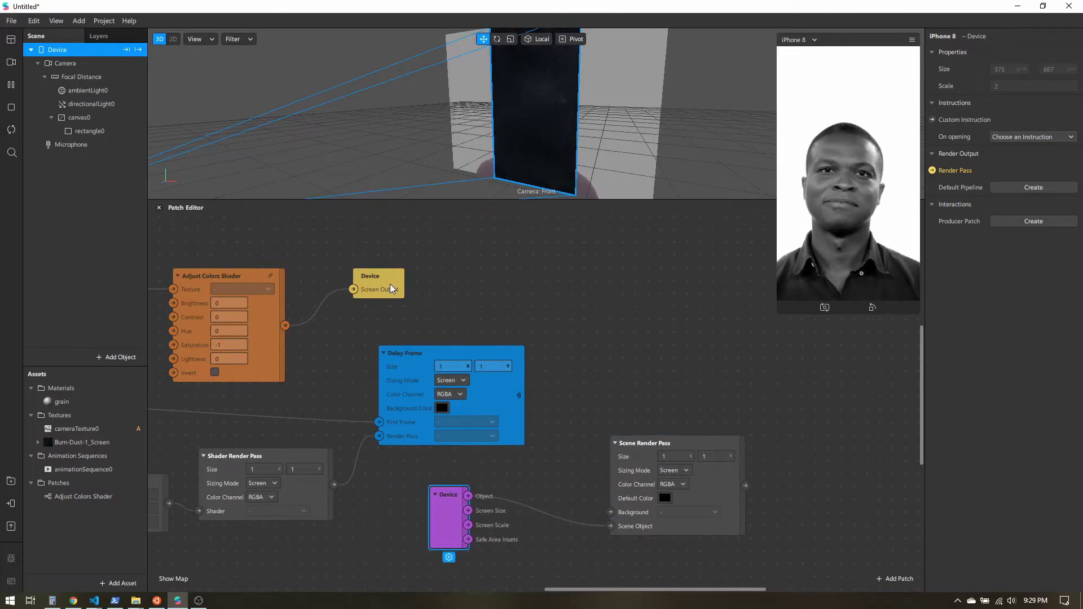
pyautogui.moveTo(642, 589); pyautogui.dragTo(585, 590)
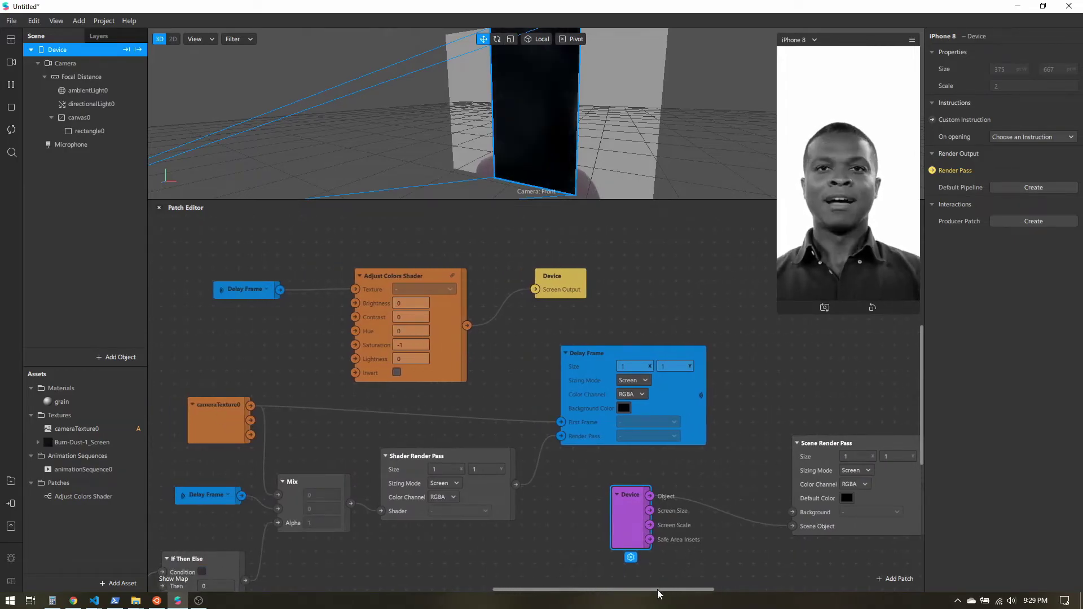
pyautogui.hscroll(2, 674, 542)
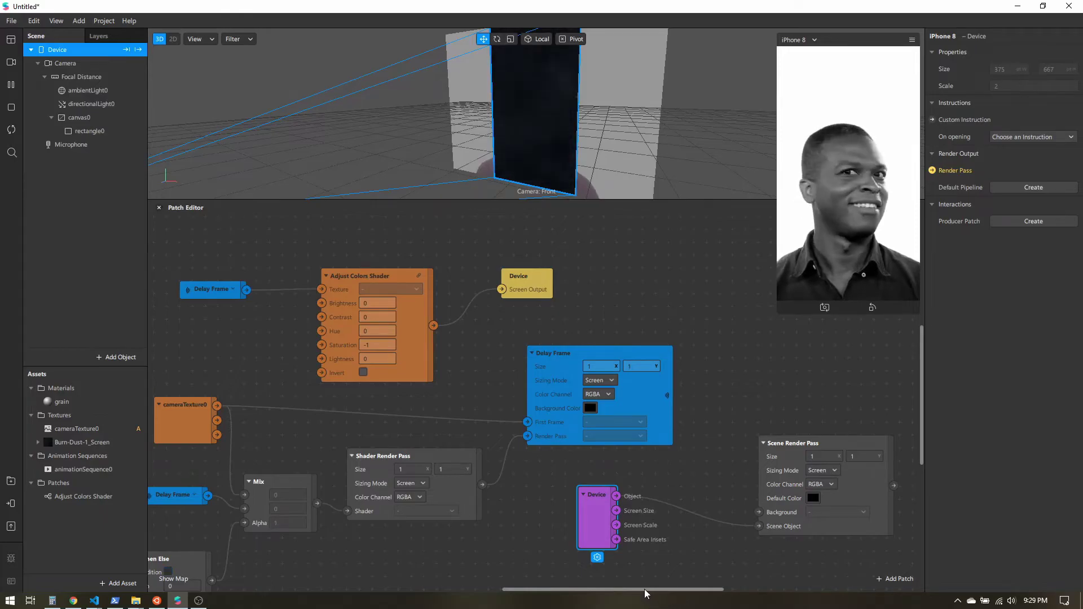
pyautogui.moveTo(646, 593)
pyautogui.mouseDown()
pyautogui.moveTo(674, 596)
pyautogui.moveTo(659, 602)
pyautogui.mouseUp()
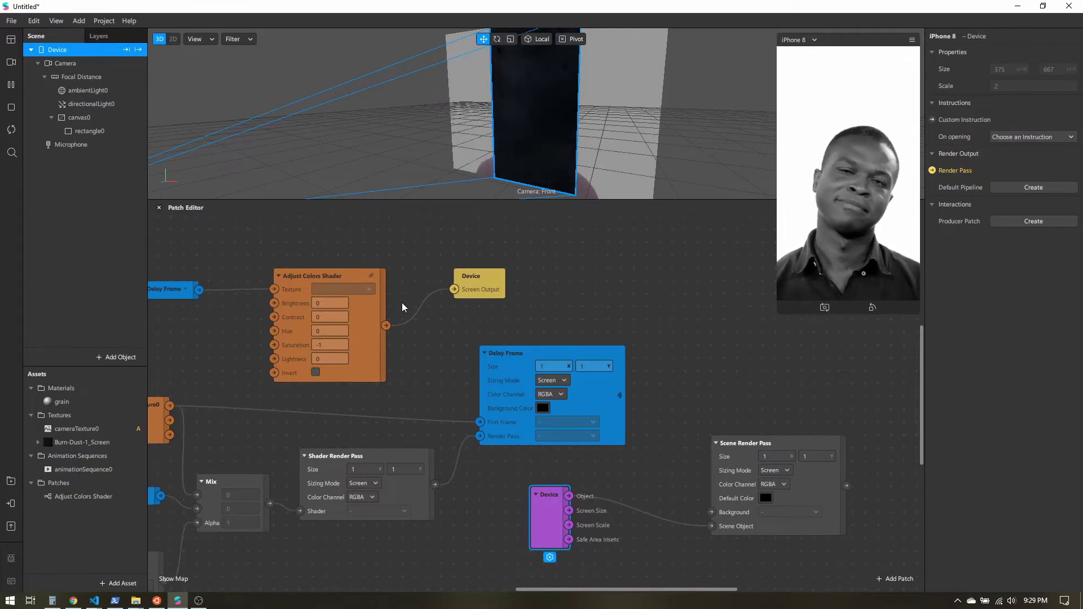
# Rearrange the Device output and Adjust Colors Shader nodes and delete the Delay Frame receiver
pyautogui.click(737, 444)
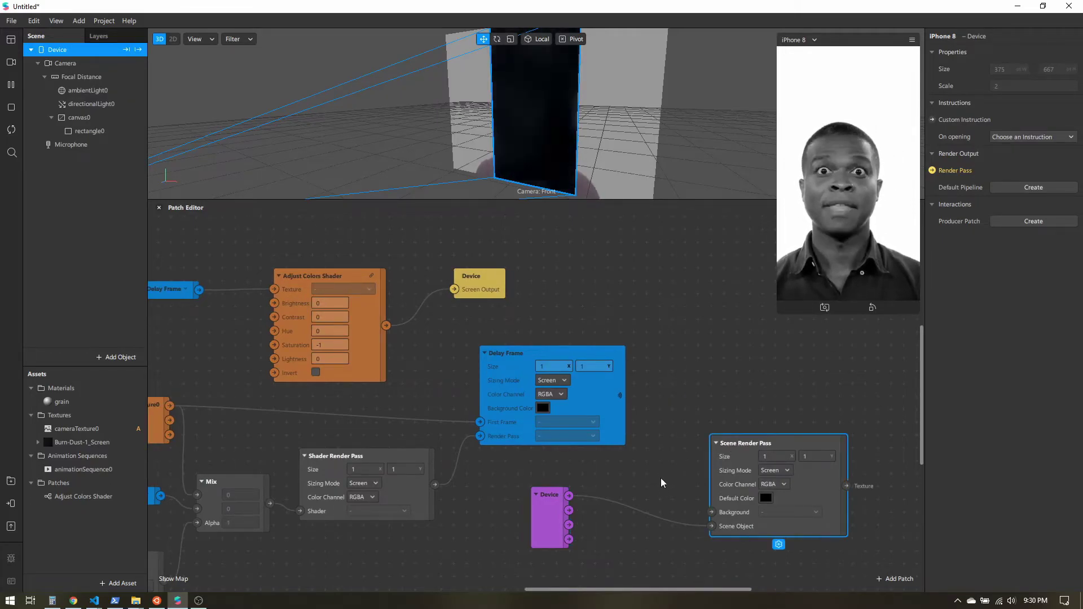
pyautogui.moveTo(655, 593); pyautogui.dragTo(665, 593)
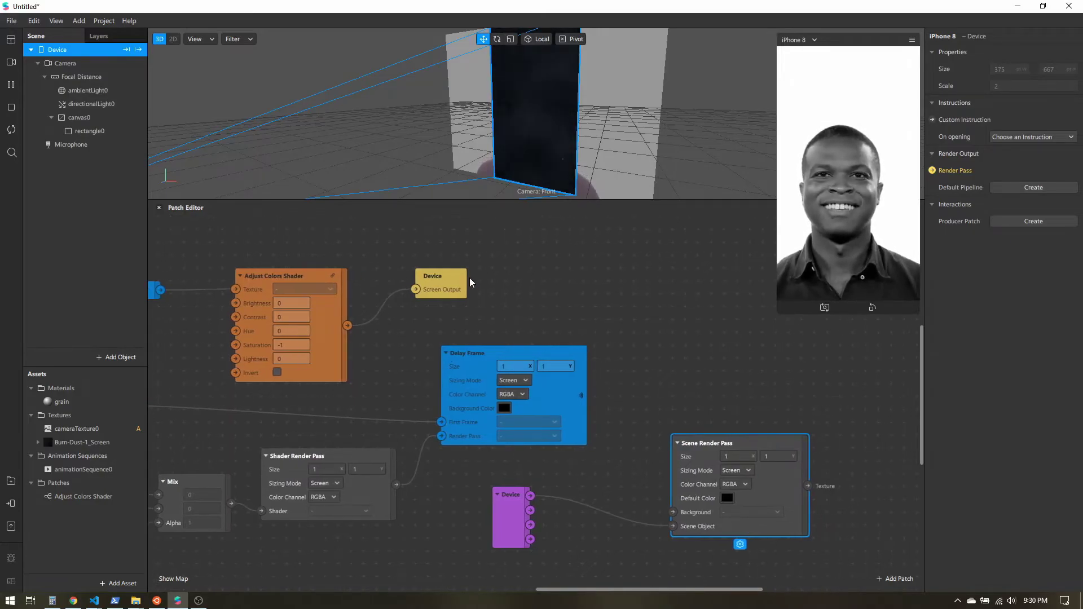
pyautogui.moveTo(469, 282); pyautogui.dragTo(663, 257)
pyautogui.moveTo(312, 275); pyautogui.dragTo(517, 235)
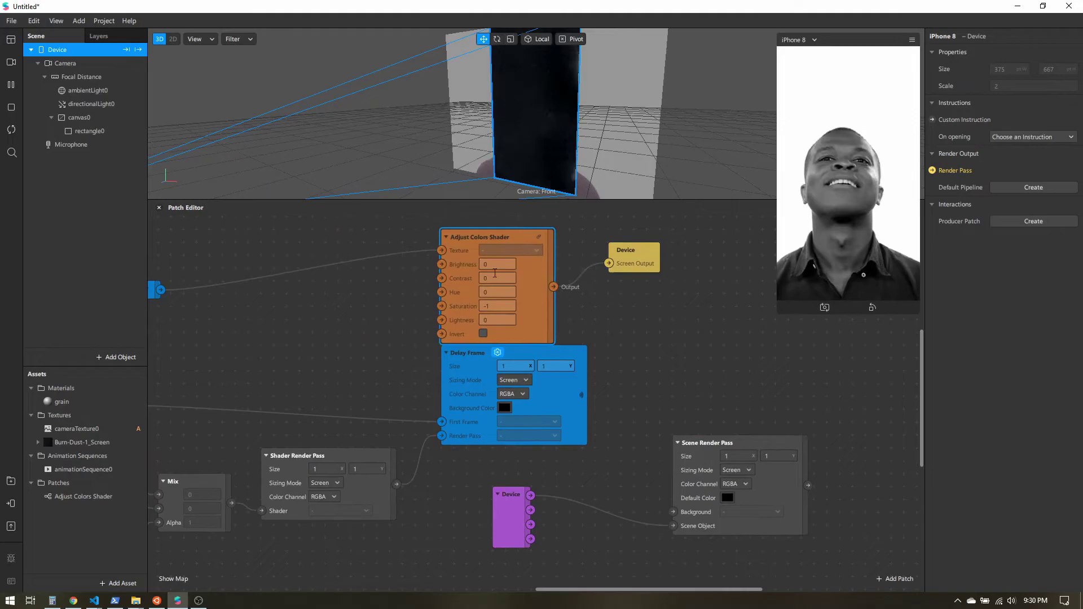
pyautogui.moveTo(161, 294); pyautogui.dragTo(275, 306)
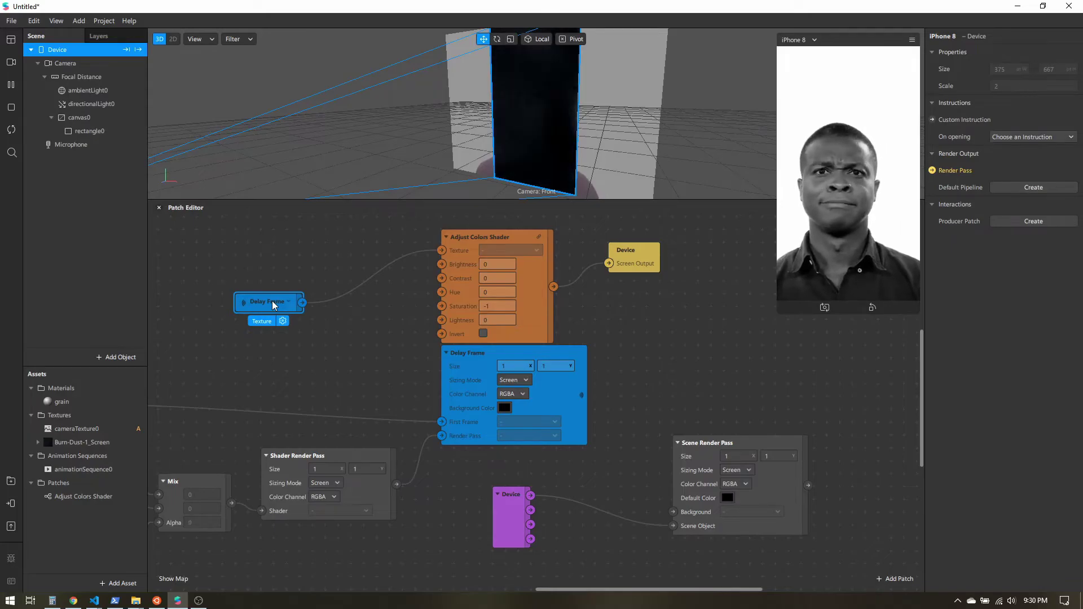
pyautogui.press('Delete')
# Connect the Scene Render Pass output to the Adjust Colors Shader's Texture input
pyautogui.moveTo(619, 249); pyautogui.dragTo(838, 338)
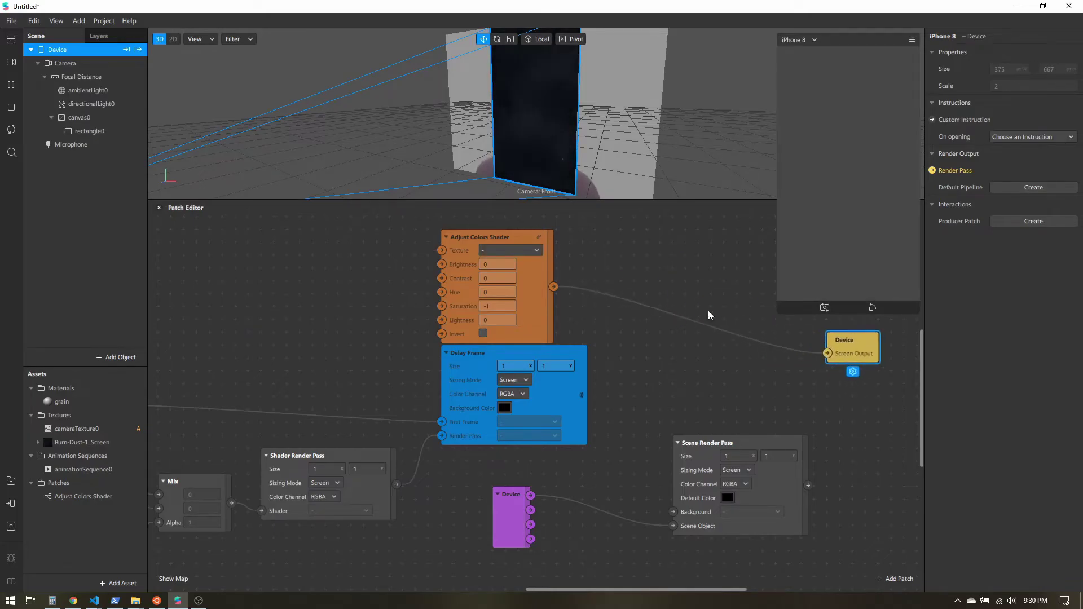
pyautogui.moveTo(481, 243); pyautogui.dragTo(713, 282)
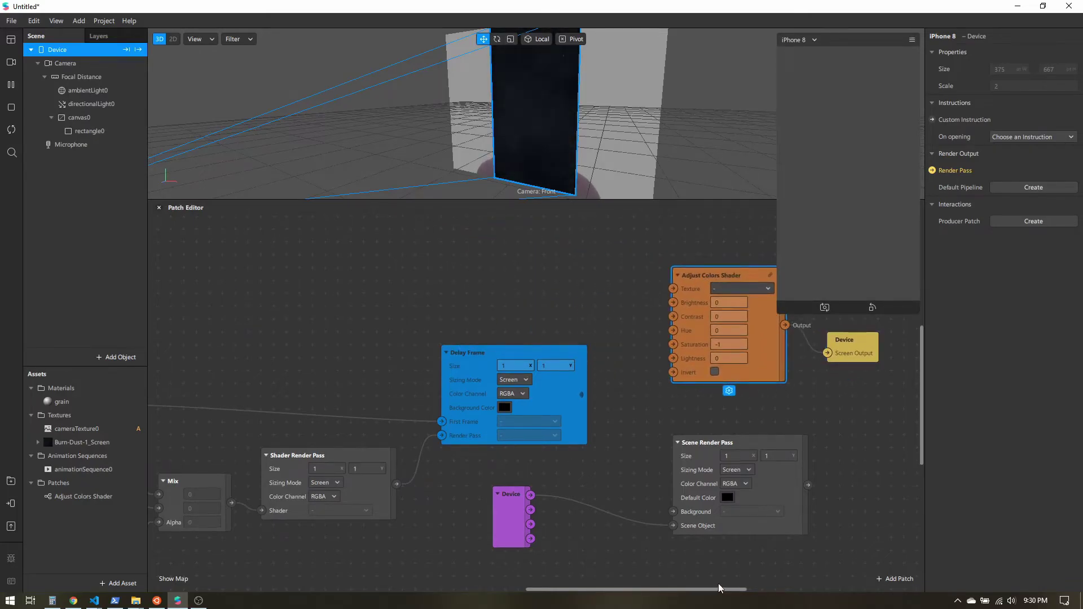
pyautogui.moveTo(741, 575); pyautogui.dragTo(464, 556, button='middle')
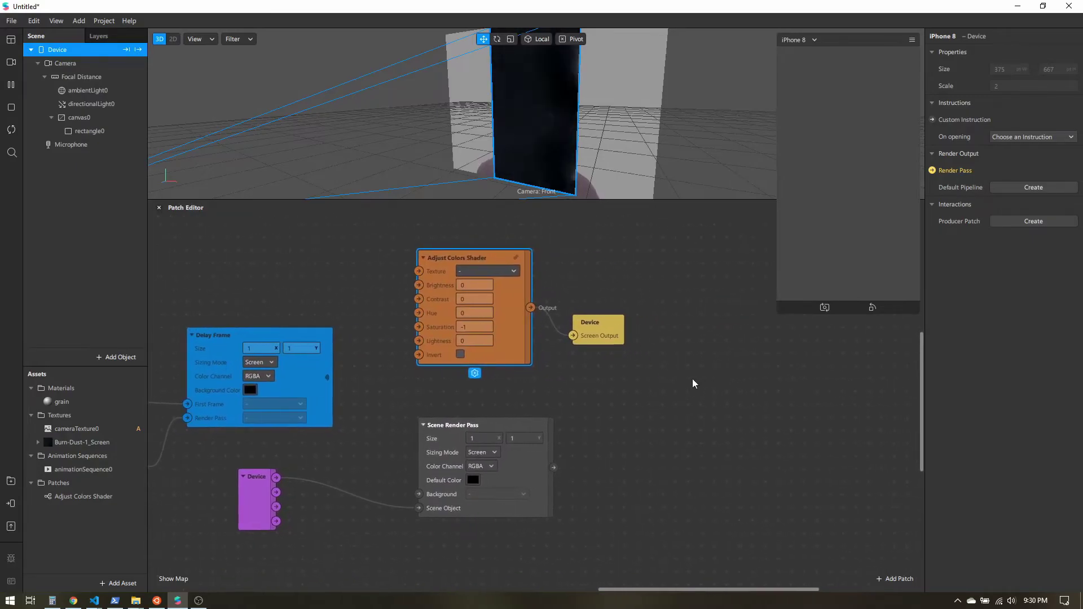
pyautogui.moveTo(694, 383)
pyautogui.mouseDown()
pyautogui.moveTo(438, 251)
pyautogui.moveTo(697, 386)
pyautogui.mouseUp()
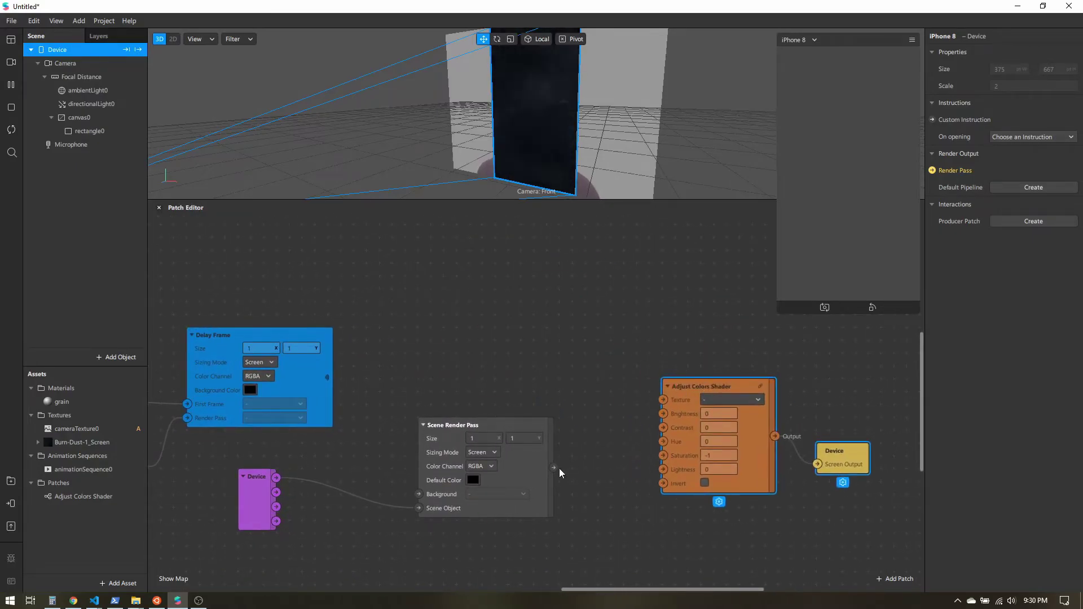
pyautogui.moveTo(556, 468); pyautogui.dragTo(664, 400)
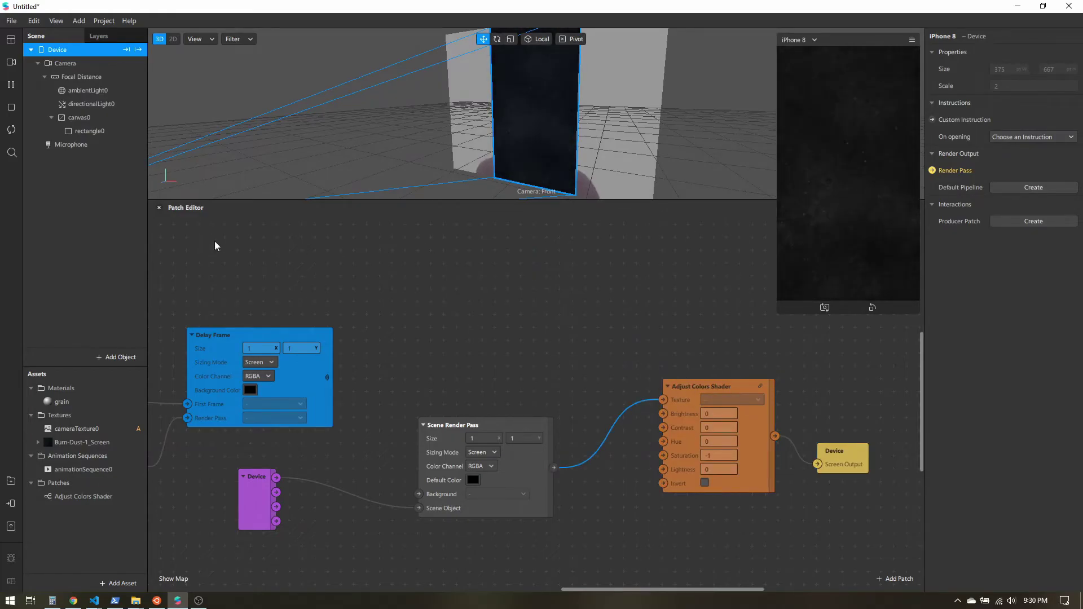
pyautogui.click(90, 131)
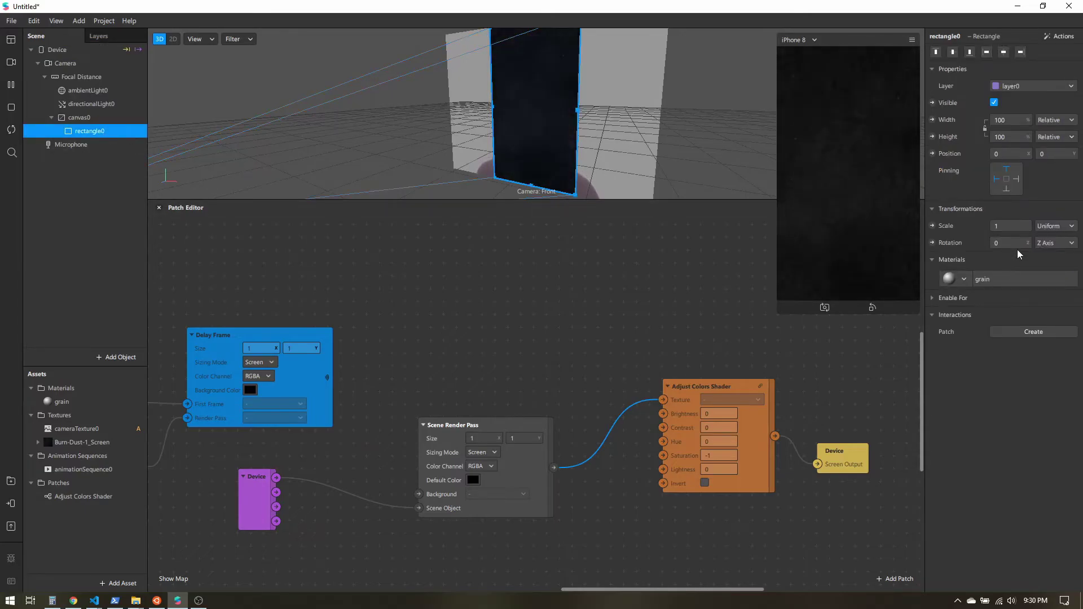
# Set the grain material's Blend Mode to Screen and enlarge the simulator preview
pyautogui.click(61, 401)
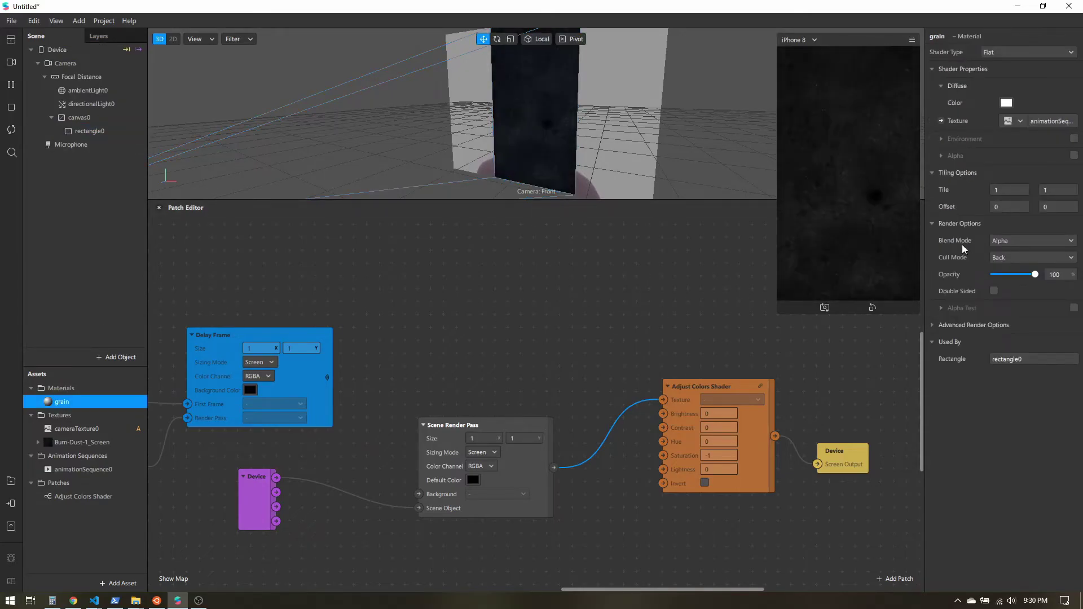
pyautogui.click(1002, 241)
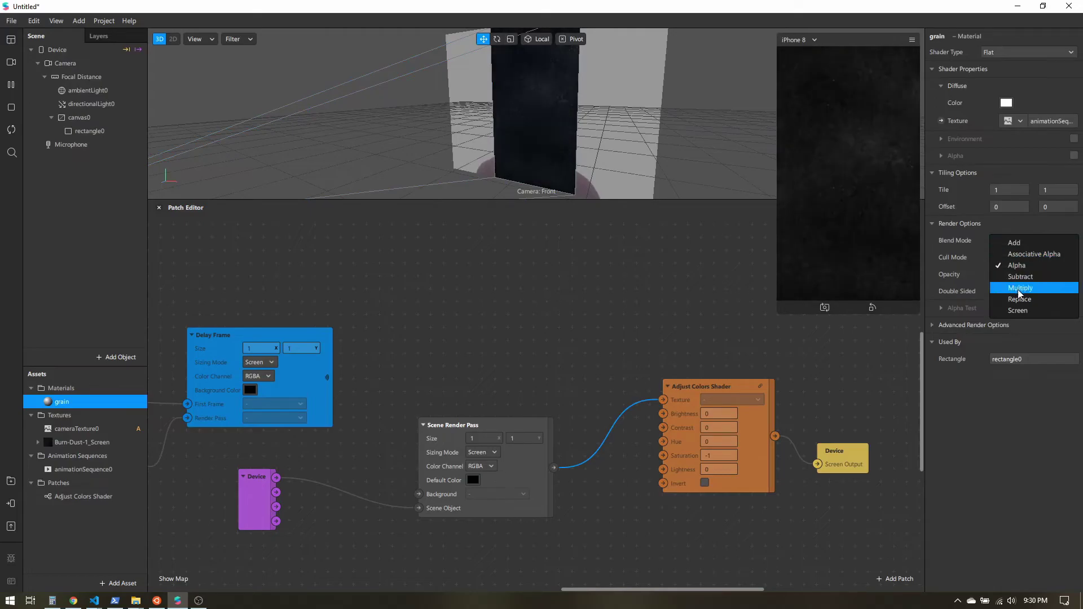
pyautogui.click(1024, 312)
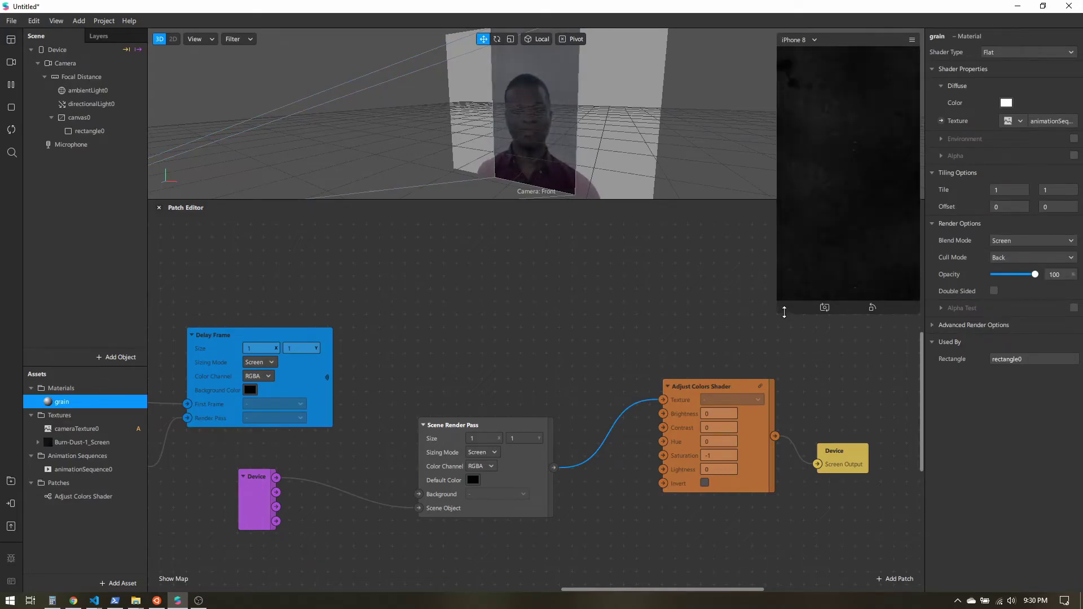
pyautogui.moveTo(779, 312); pyautogui.dragTo(749, 352)
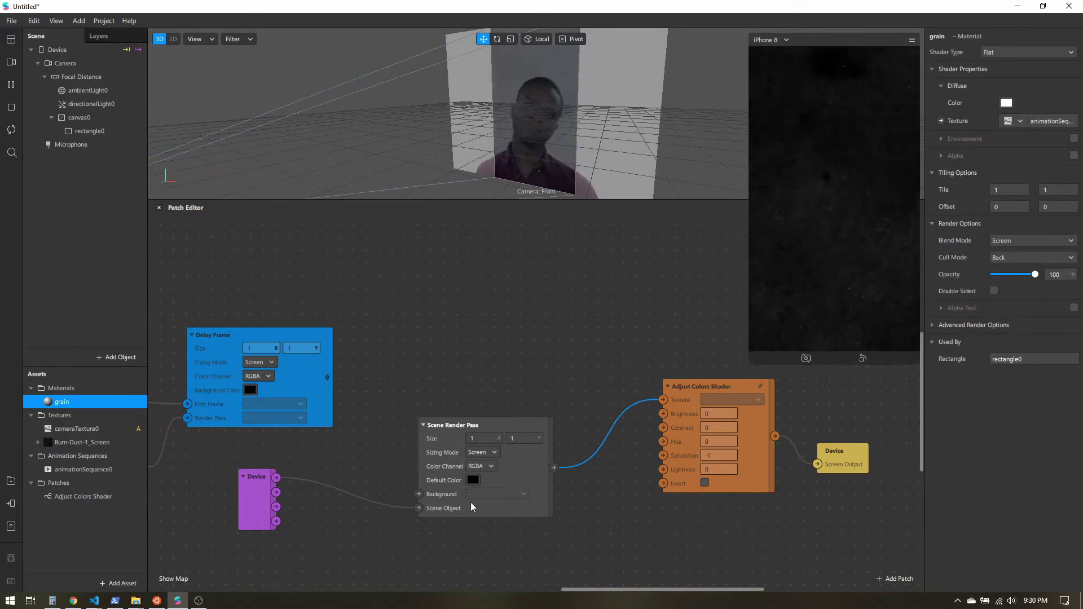
# Connect Shader Render Pass output to Scene Render Pass Background and resize the simulator preview
pyautogui.moveTo(579, 588); pyautogui.dragTo(509, 589)
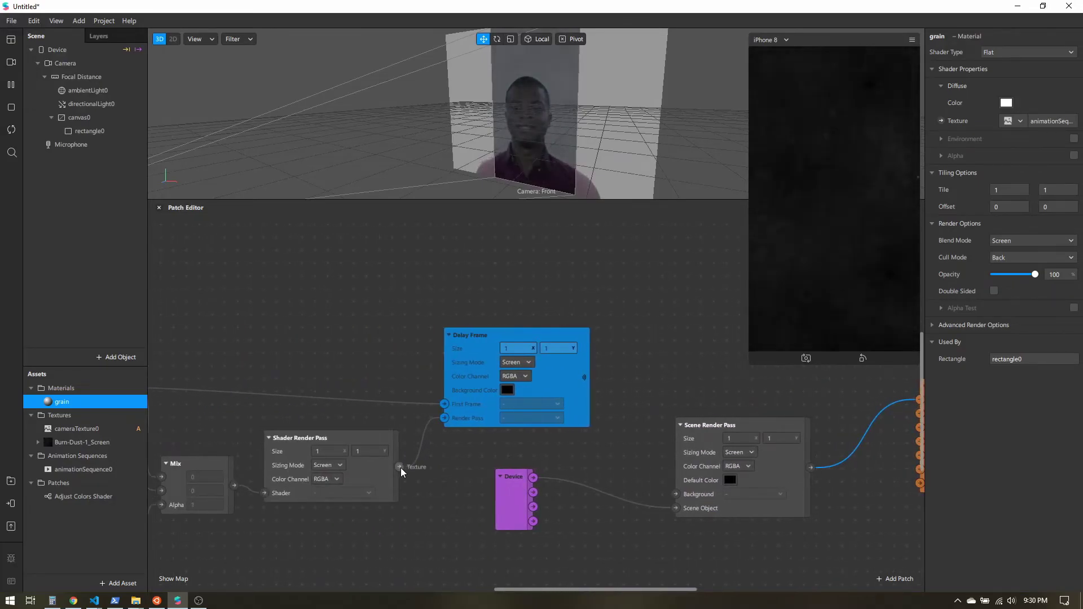
pyautogui.moveTo(400, 467); pyautogui.dragTo(676, 494)
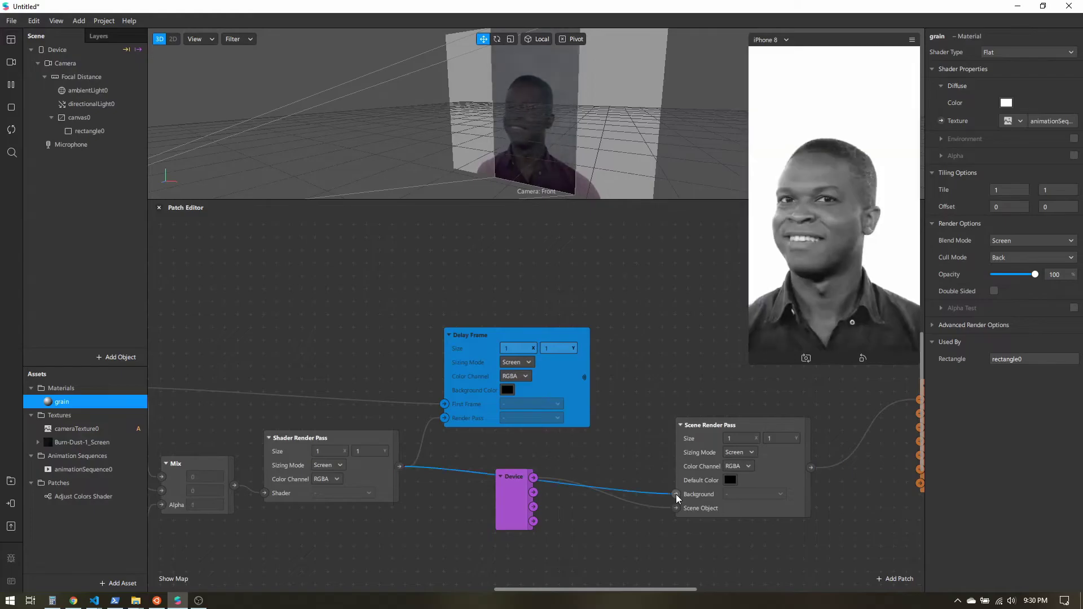
pyautogui.moveTo(510, 501); pyautogui.dragTo(497, 539)
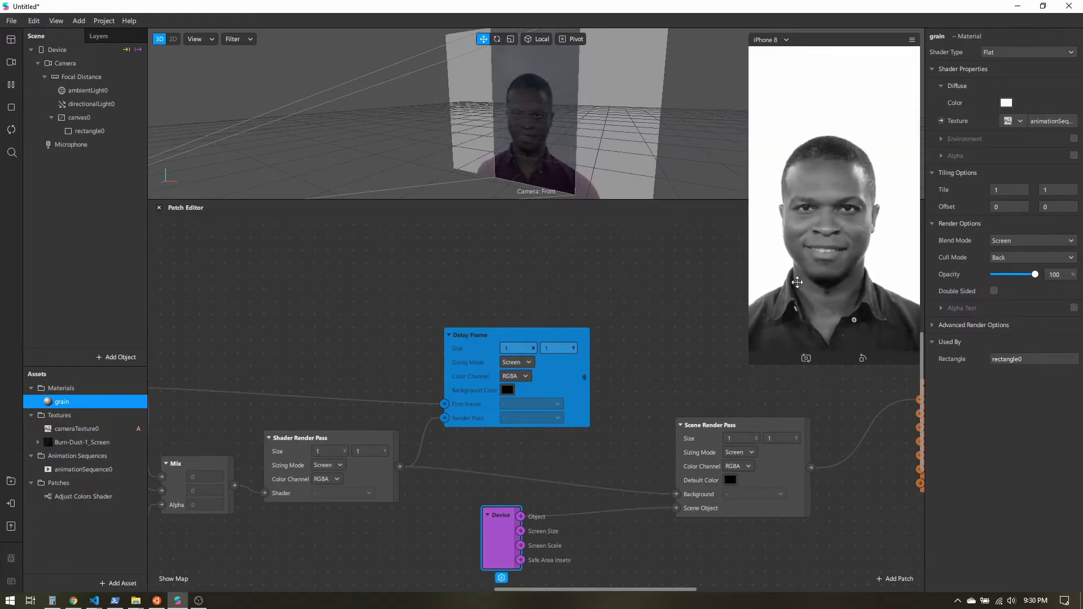
pyautogui.moveTo(748, 370); pyautogui.dragTo(657, 528)
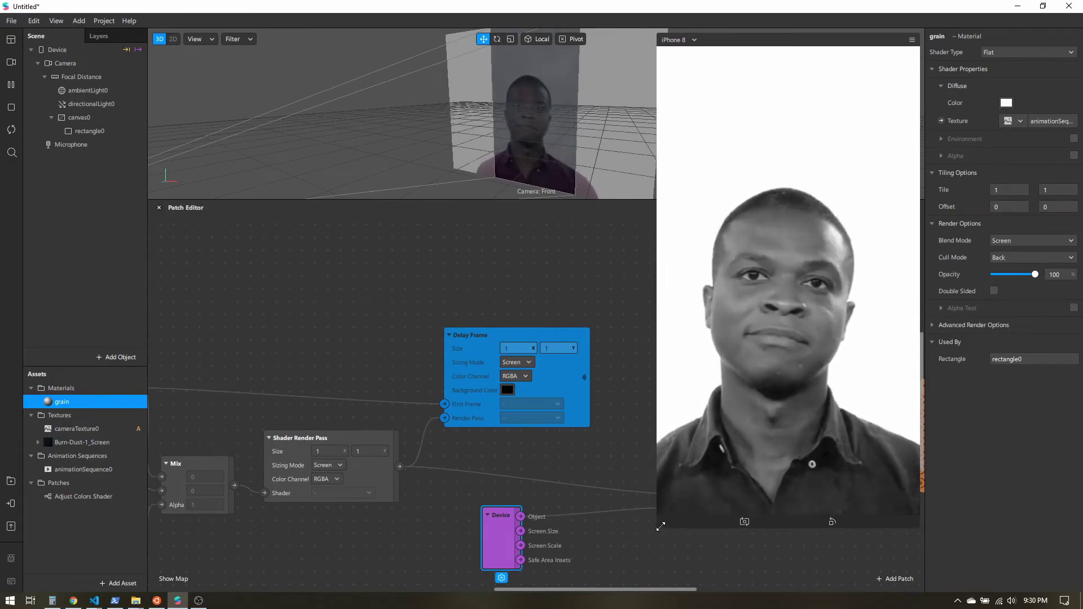
pyautogui.moveTo(660, 528)
pyautogui.mouseDown()
pyautogui.moveTo(743, 379)
pyautogui.moveTo(661, 520)
pyautogui.mouseUp()
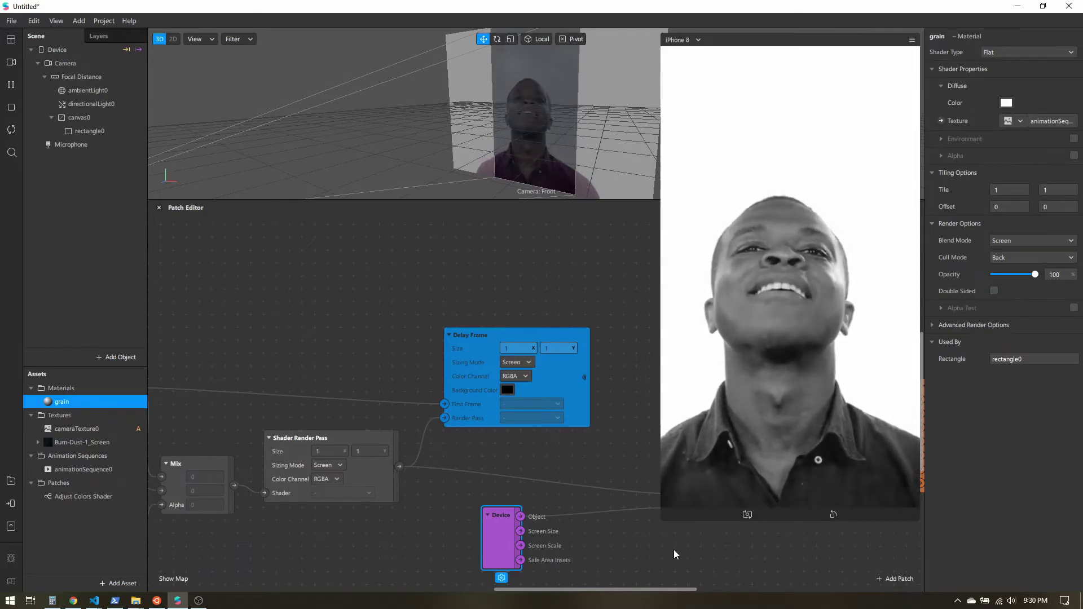
pyautogui.moveTo(663, 516); pyautogui.dragTo(737, 372)
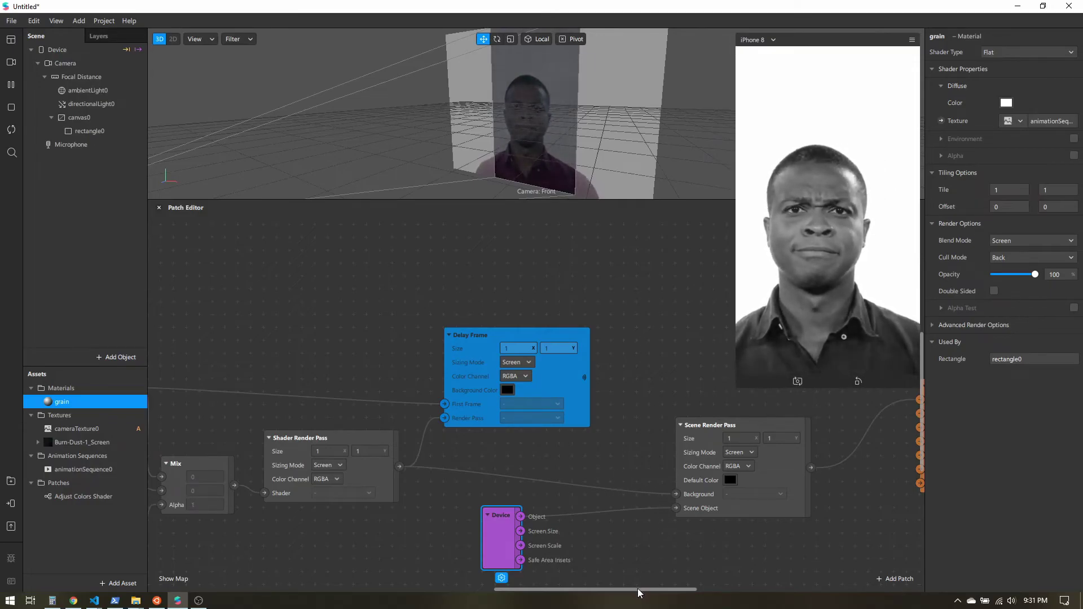
pyautogui.moveTo(639, 592); pyautogui.dragTo(546, 449)
# Enable Randomize on animationSequence0 and add its Current Frame patch below the graph
pyautogui.scroll(-5, 545, 431)
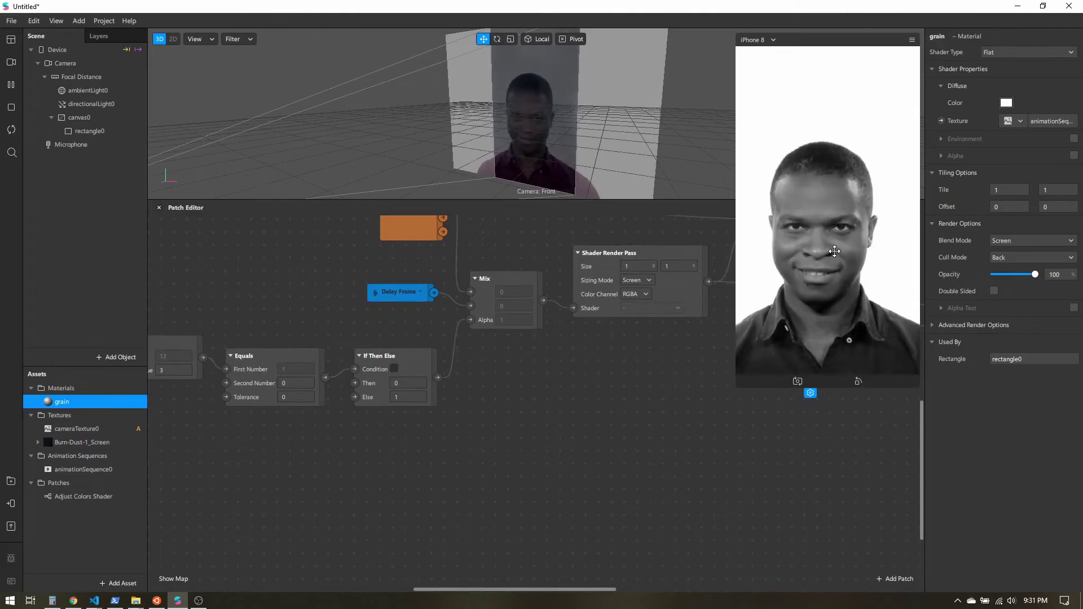
pyautogui.click(415, 354)
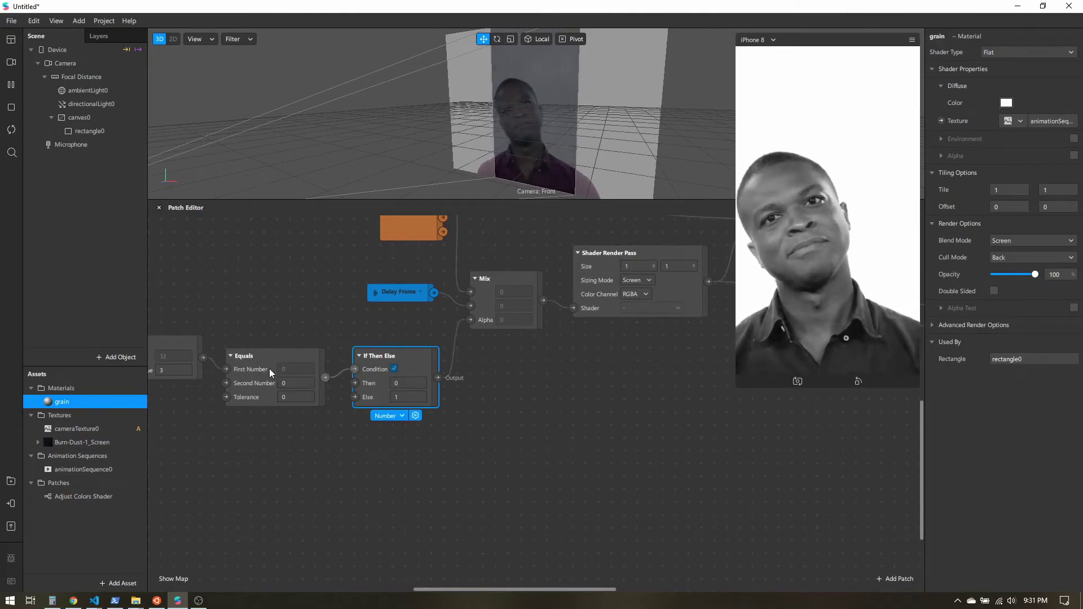
pyautogui.click(297, 355)
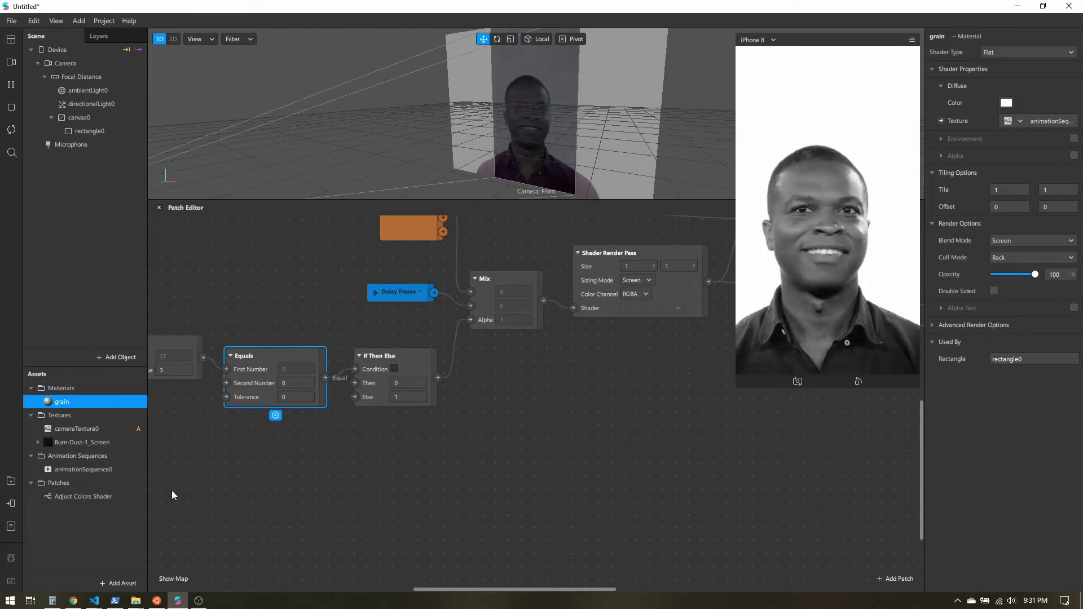
pyautogui.click(75, 469)
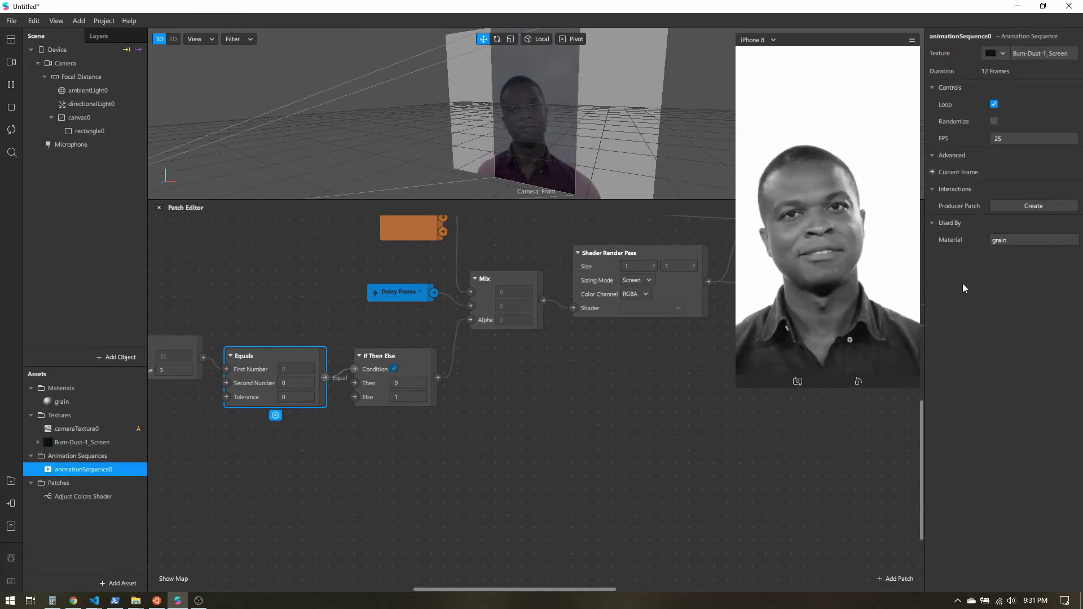
pyautogui.click(993, 121)
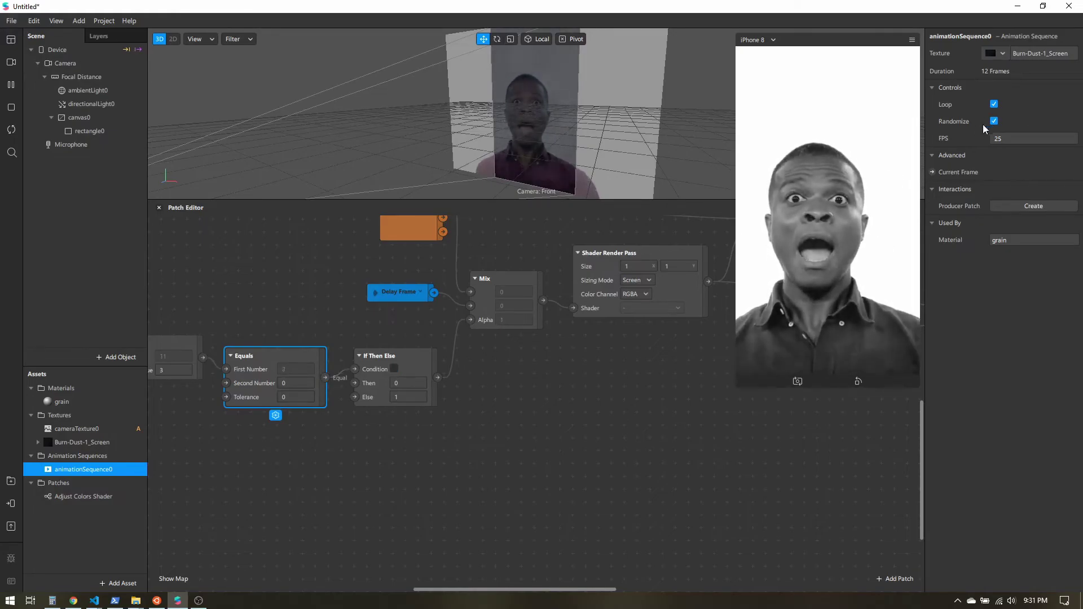
pyautogui.click(932, 172)
pyautogui.moveTo(571, 413); pyautogui.dragTo(619, 447)
# Add a Counter patch with maximum count 12 feeding animationSequence0's Current Frame
pyautogui.doubleClick(505, 419)
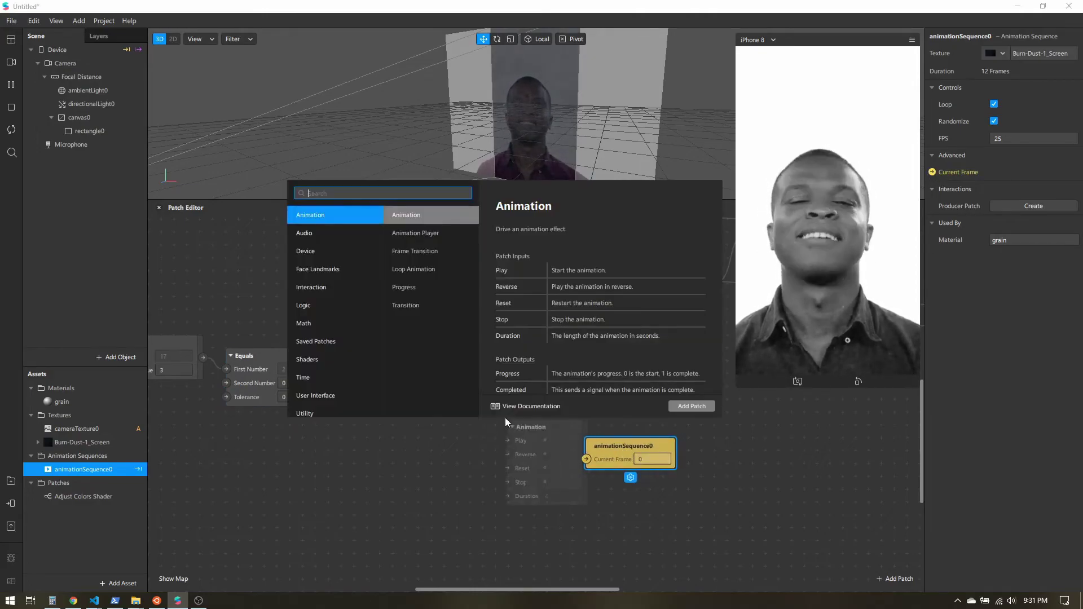
pyautogui.write('coun')
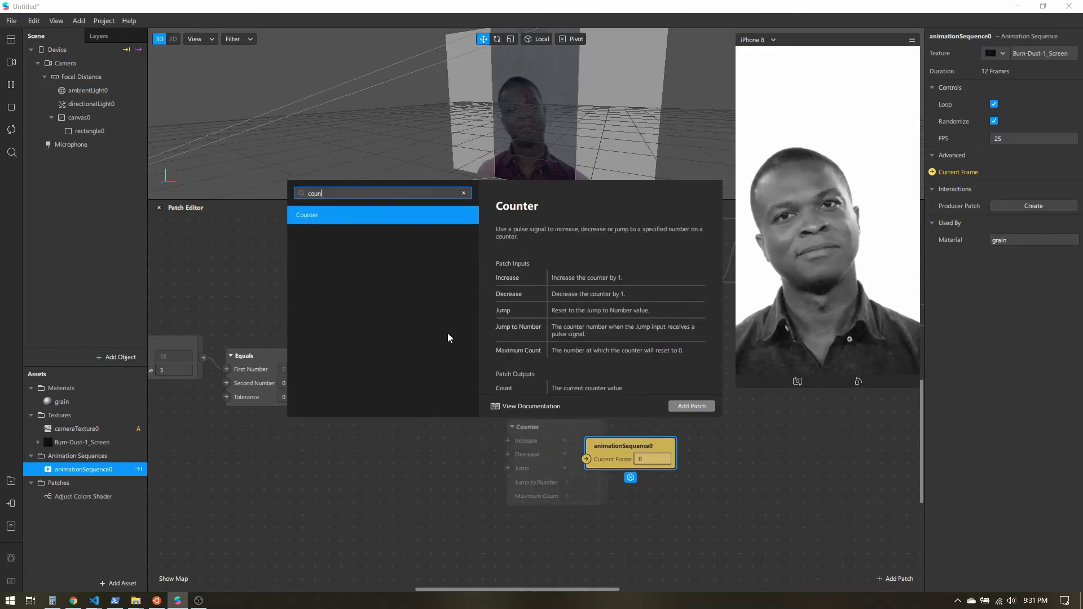
pyautogui.press('Return')
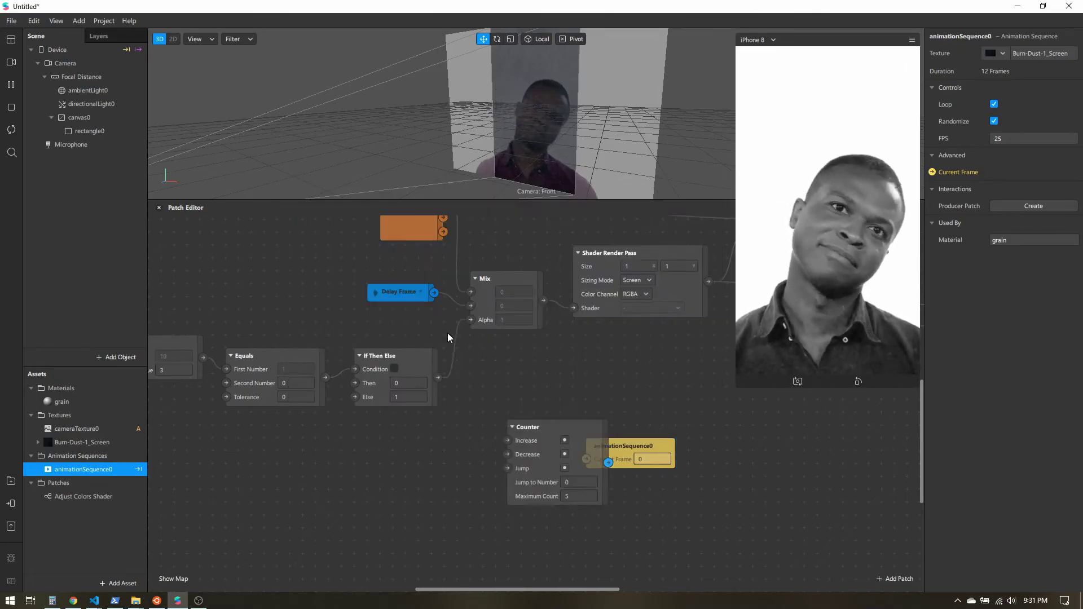
pyautogui.moveTo(566, 422); pyautogui.dragTo(517, 441)
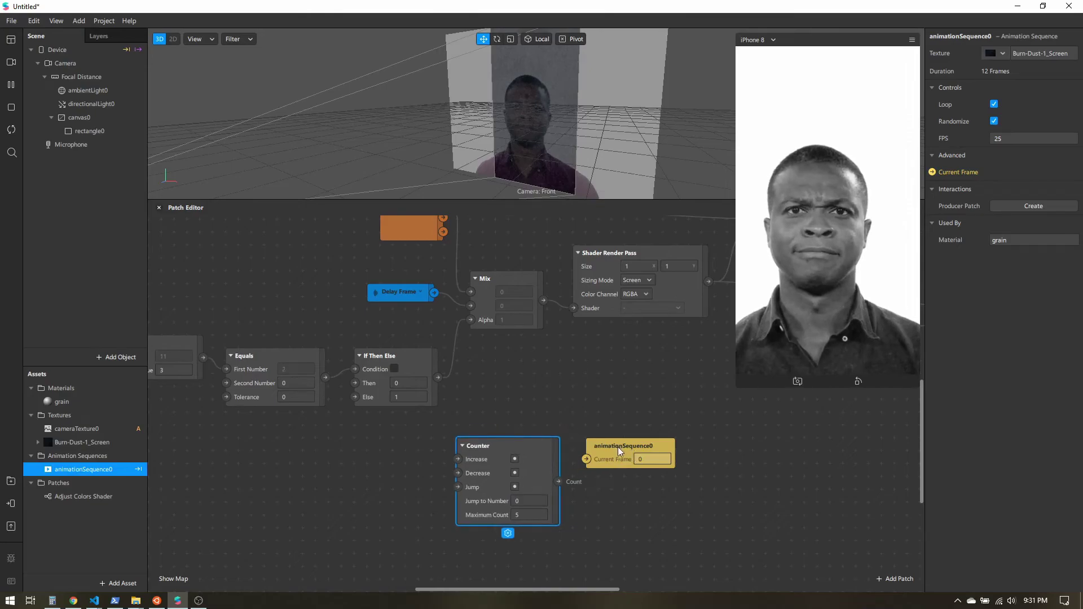
pyautogui.moveTo(618, 446); pyautogui.dragTo(720, 455)
pyautogui.moveTo(518, 446); pyautogui.dragTo(578, 421)
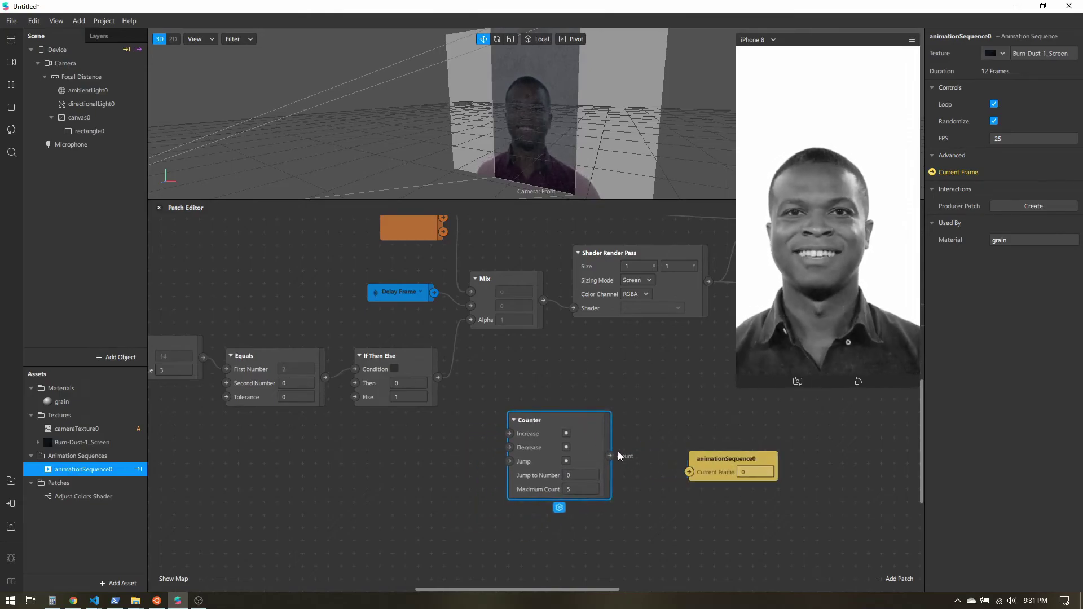
pyautogui.moveTo(610, 456); pyautogui.dragTo(689, 472)
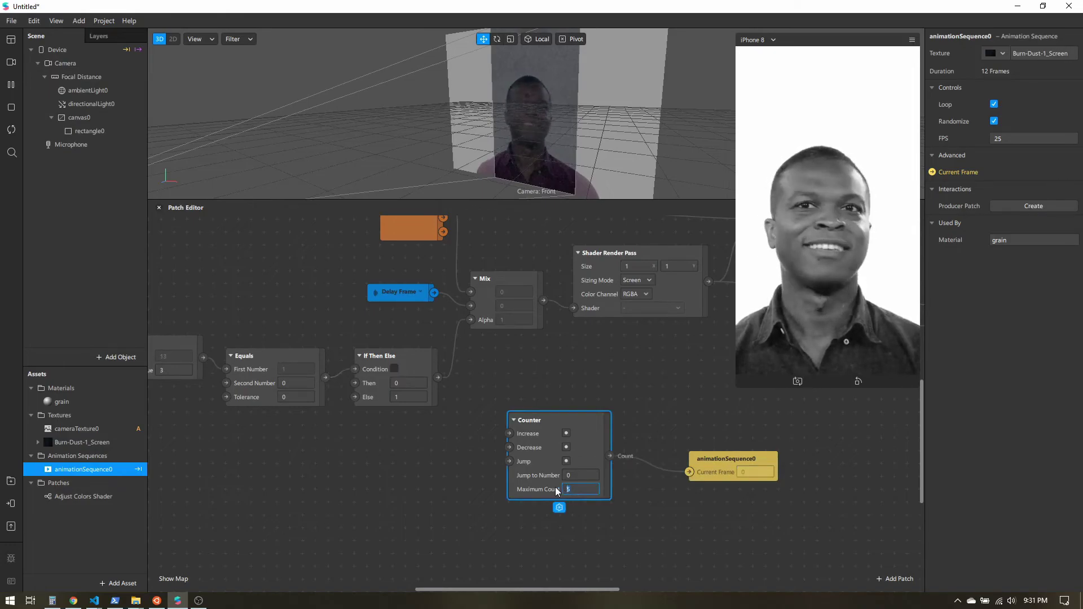
pyautogui.click(659, 511)
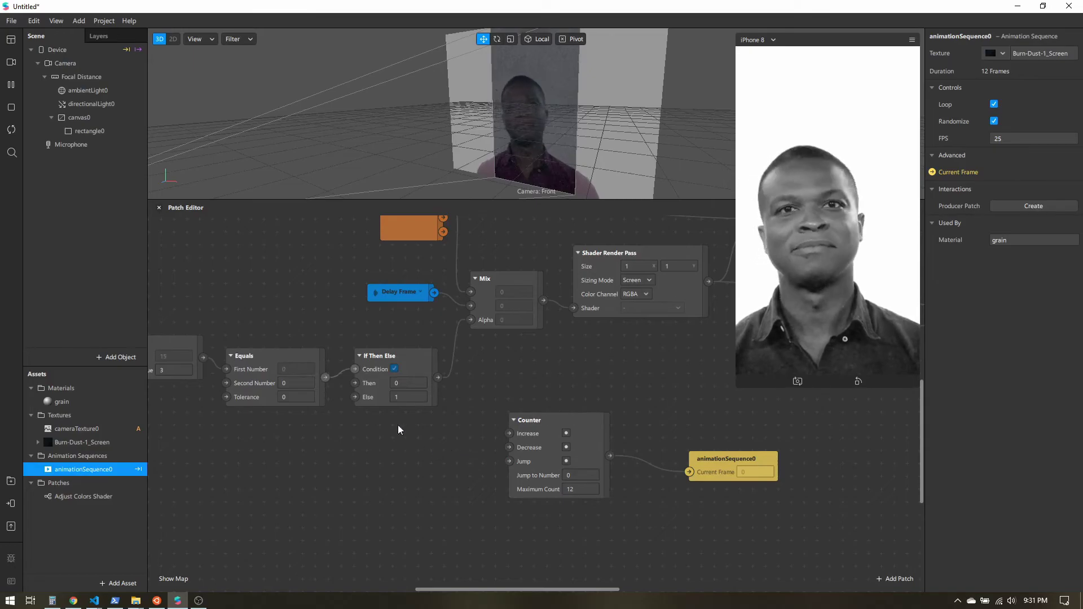
# Route the Equals result through an auto-inserted Pulse patch into the Counter's Increase input
pyautogui.click(275, 356)
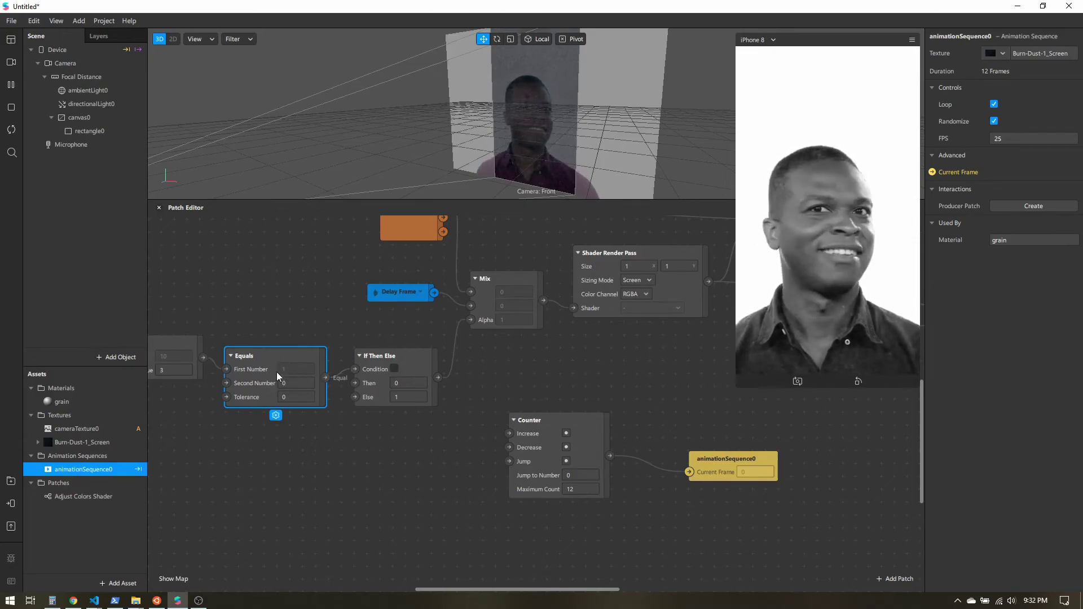
pyautogui.moveTo(292, 370); pyautogui.dragTo(279, 421)
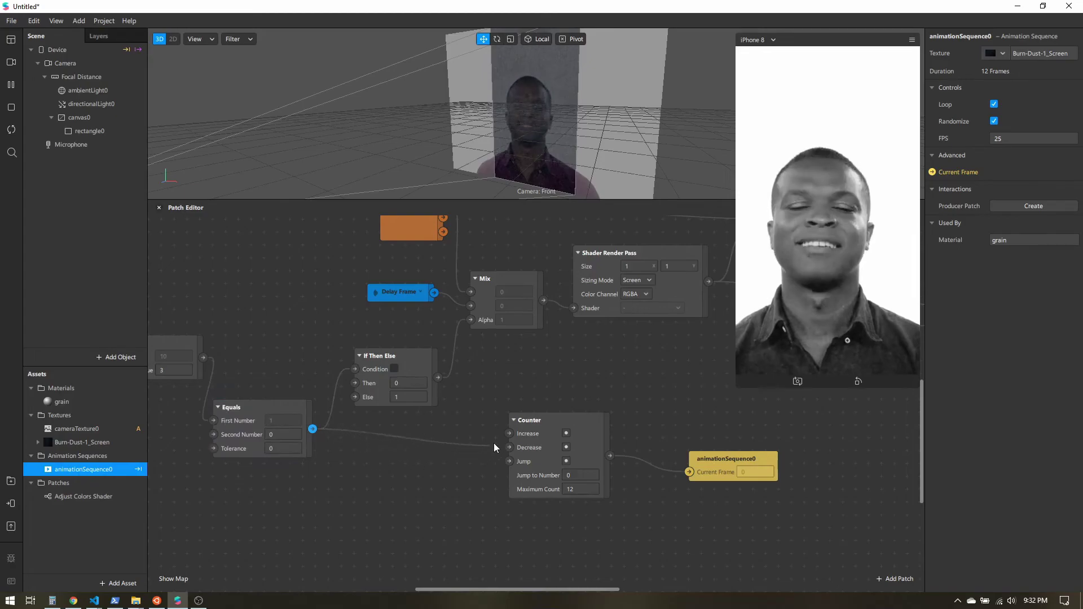
pyautogui.moveTo(512, 431); pyautogui.dragTo(512, 431)
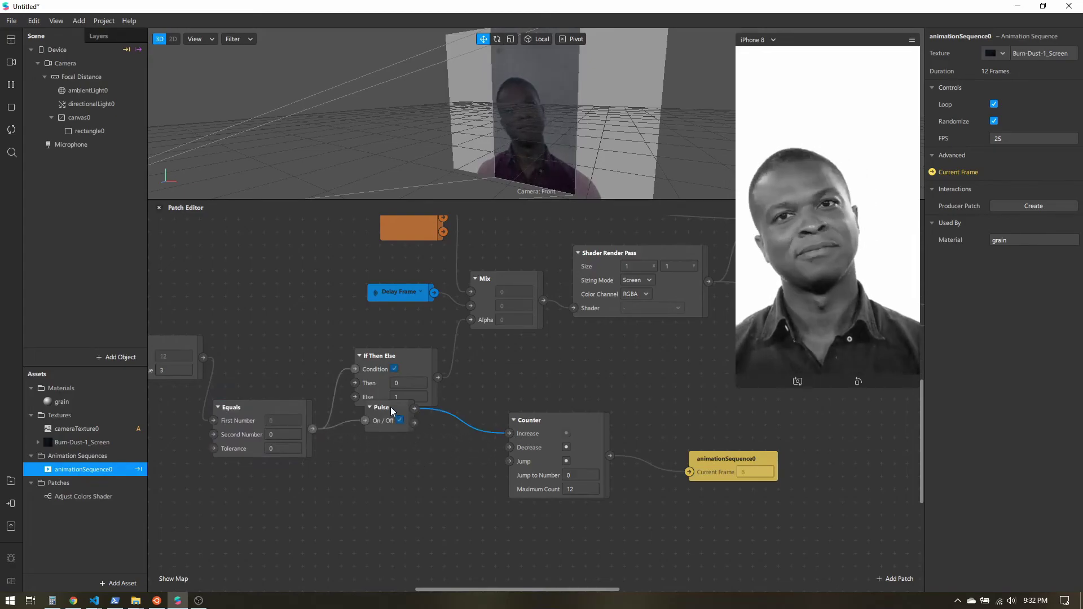
pyautogui.moveTo(391, 408); pyautogui.dragTo(381, 457)
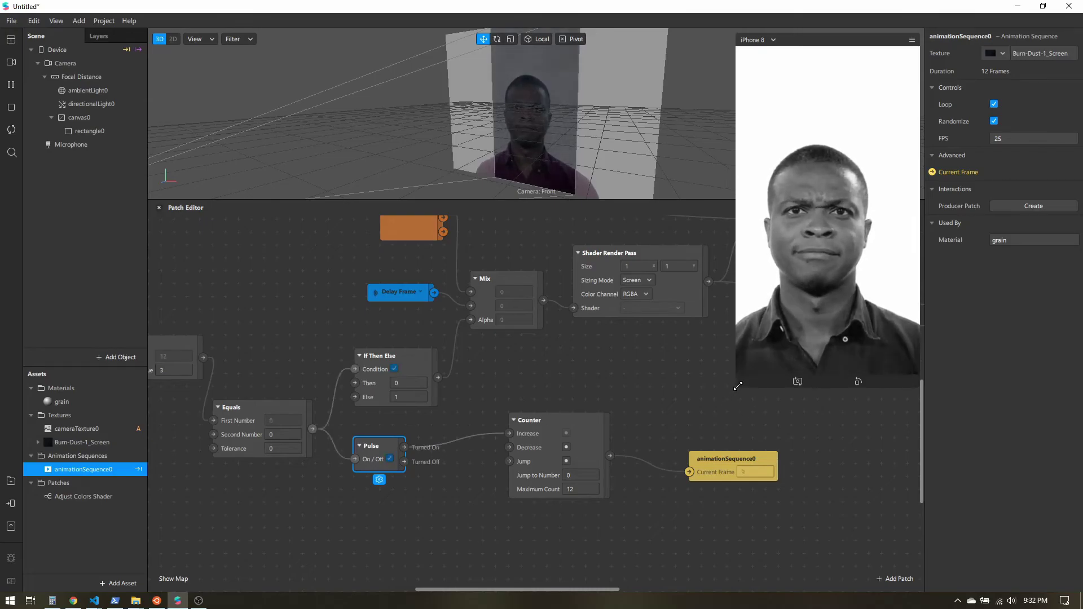
pyautogui.moveTo(729, 397); pyautogui.dragTo(654, 529)
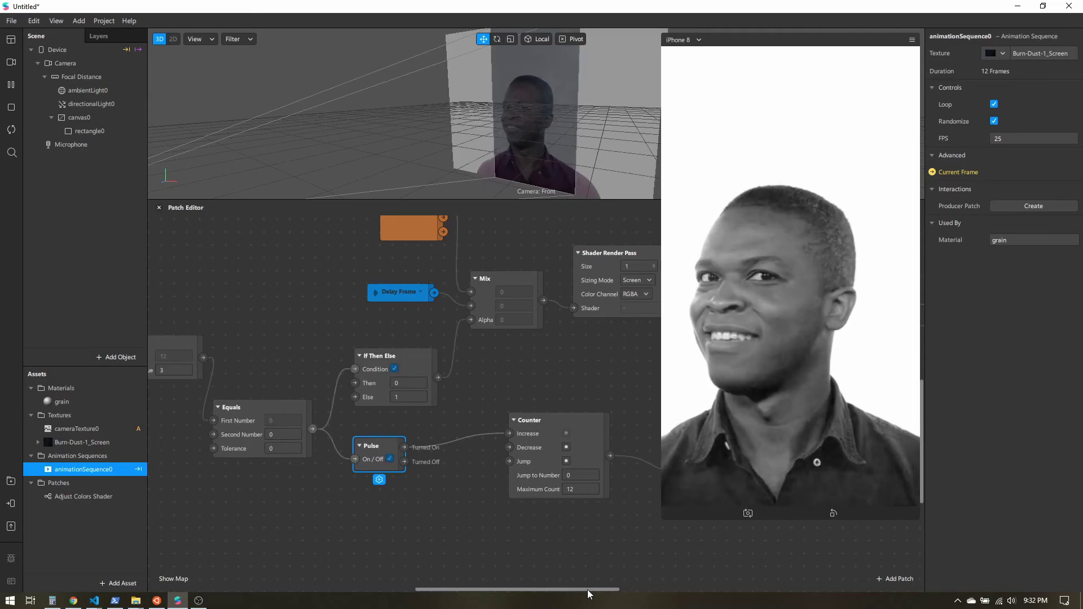
pyautogui.moveTo(588, 590); pyautogui.dragTo(531, 587)
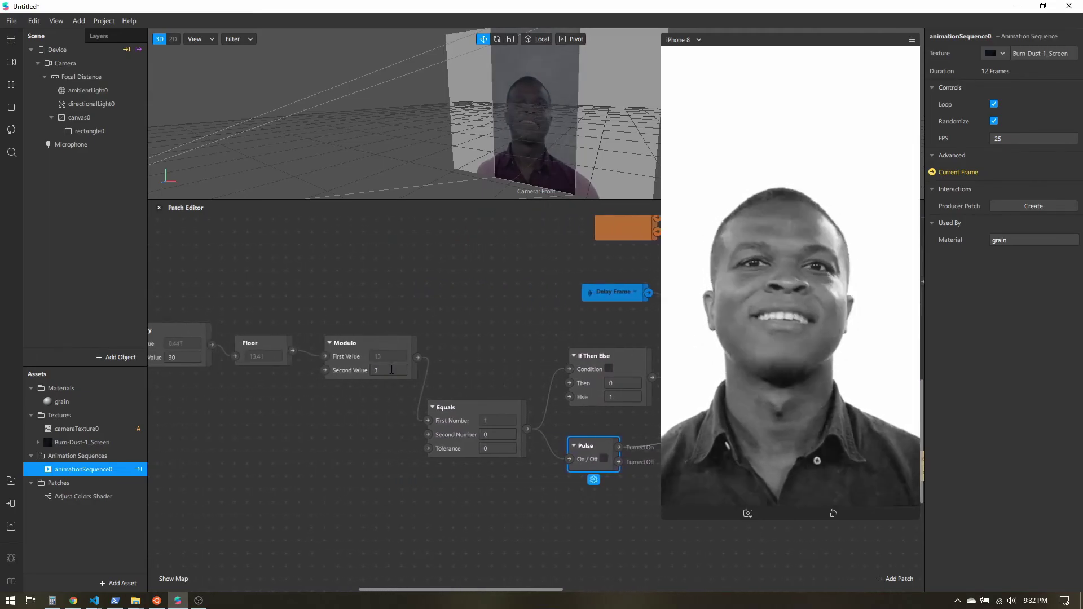
pyautogui.click(366, 370)
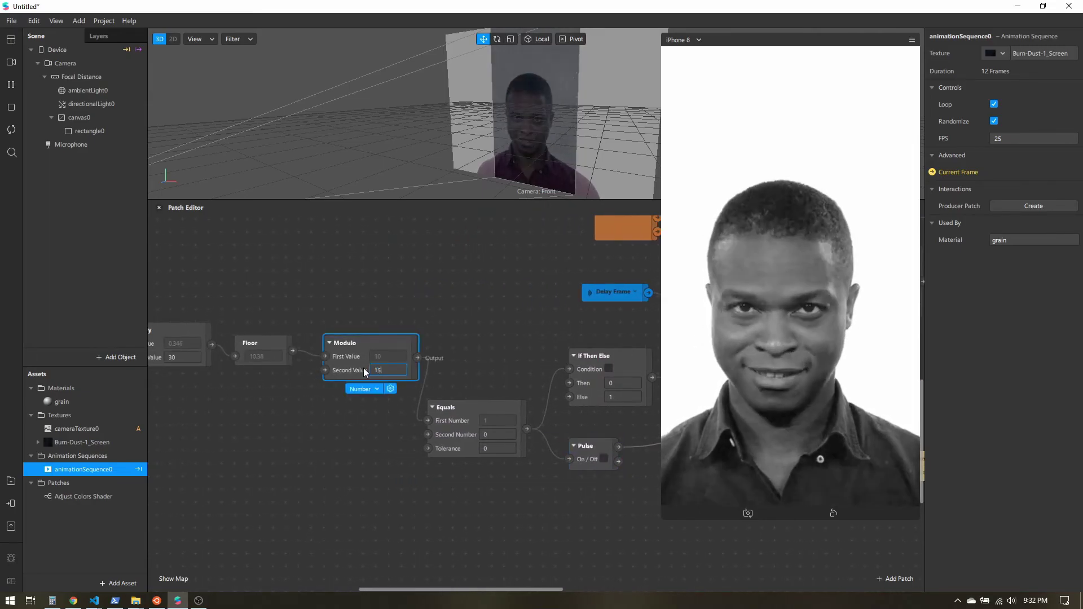
pyautogui.write('15')
pyautogui.press('Return')
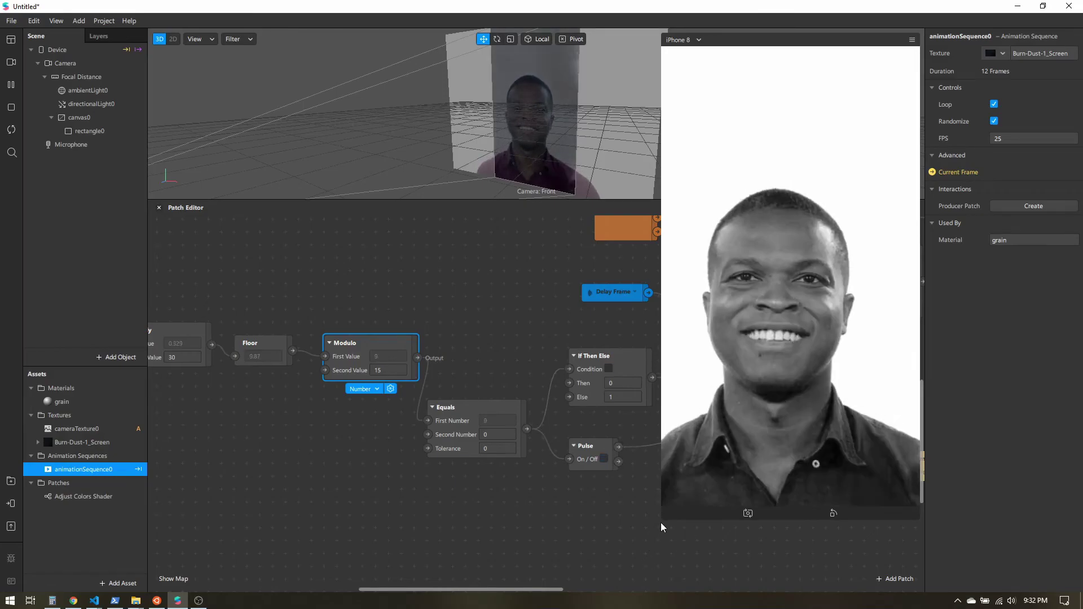
pyautogui.moveTo(662, 520); pyautogui.dragTo(777, 332)
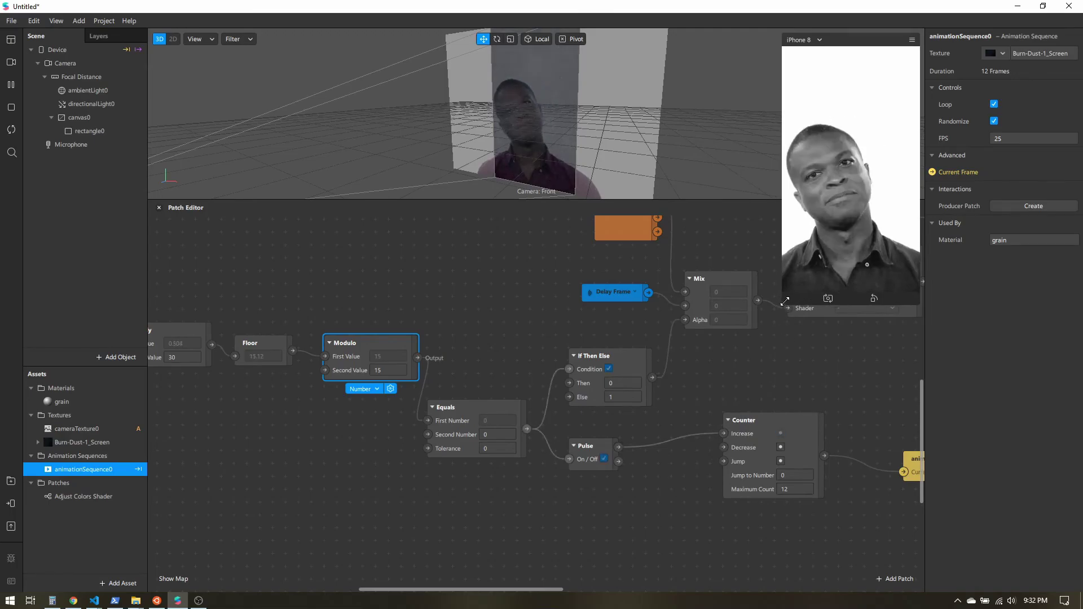
pyautogui.moveTo(785, 302); pyautogui.dragTo(731, 395)
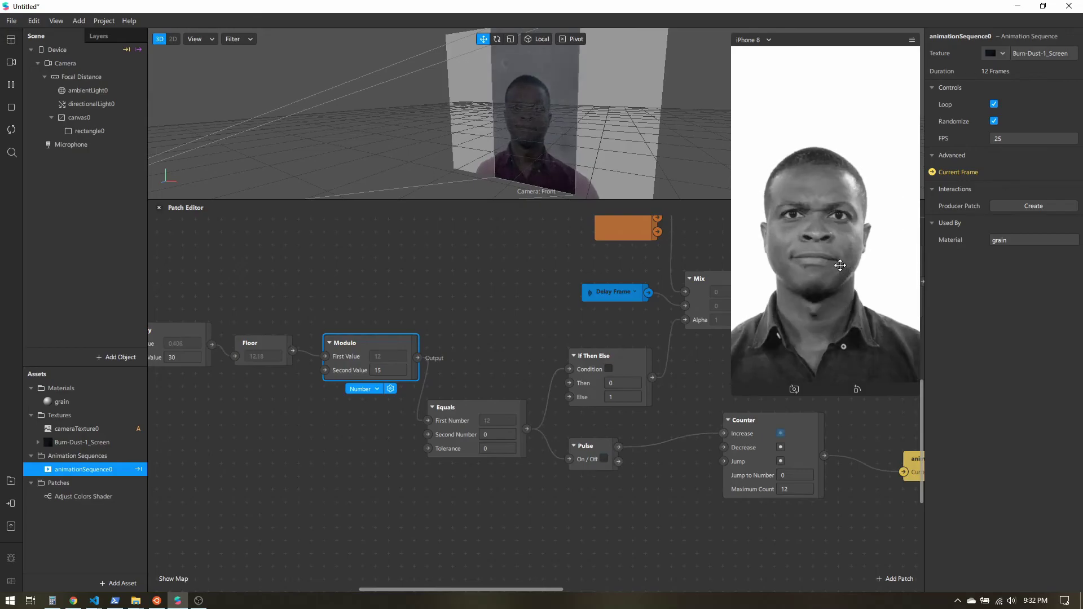
pyautogui.click(365, 372)
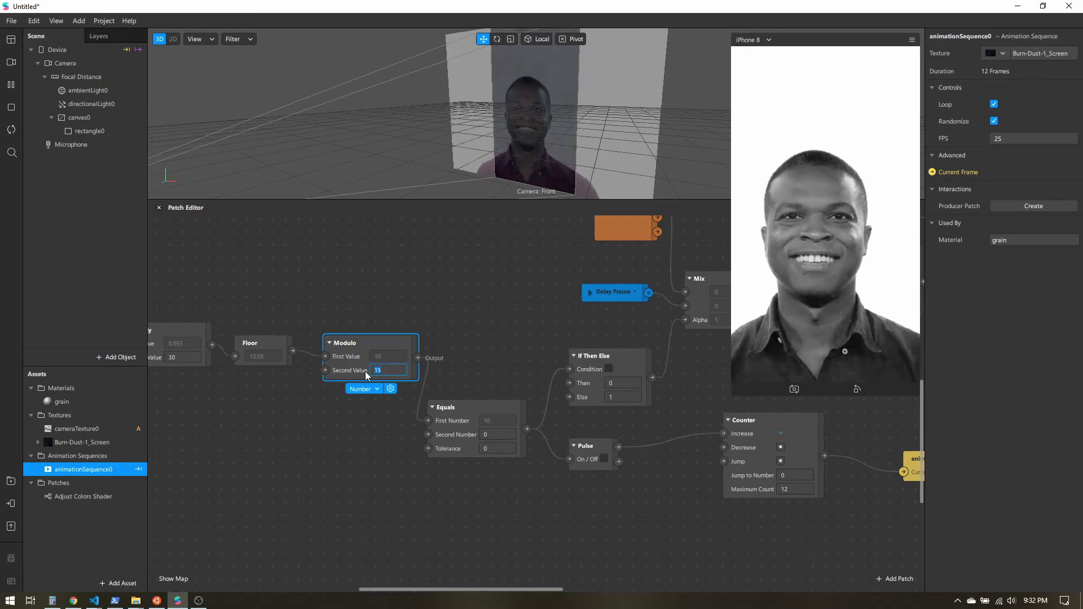
pyautogui.write('3')
pyautogui.press('Return')
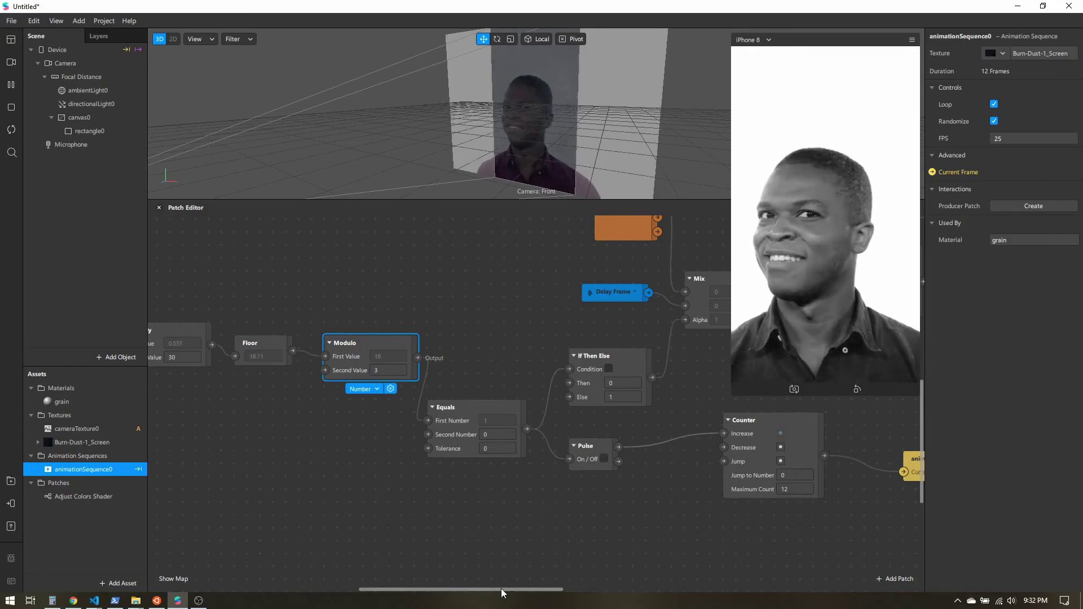
# Resize the simulator preview and inspect the Shader Render Pass and Delay Frame patches
pyautogui.moveTo(501, 588); pyautogui.dragTo(580, 588)
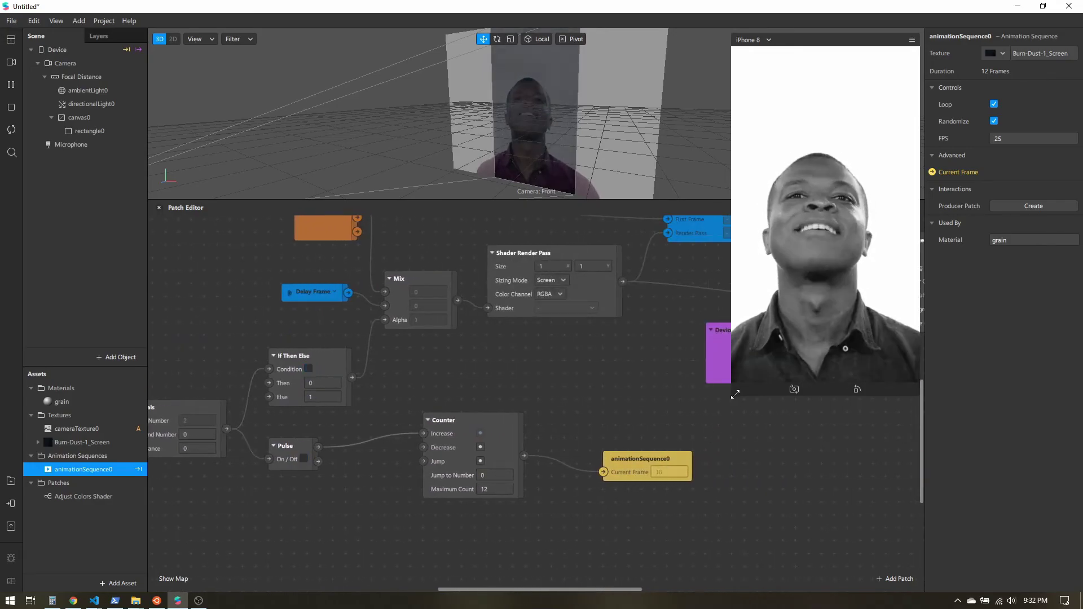
pyautogui.moveTo(736, 394); pyautogui.dragTo(689, 451)
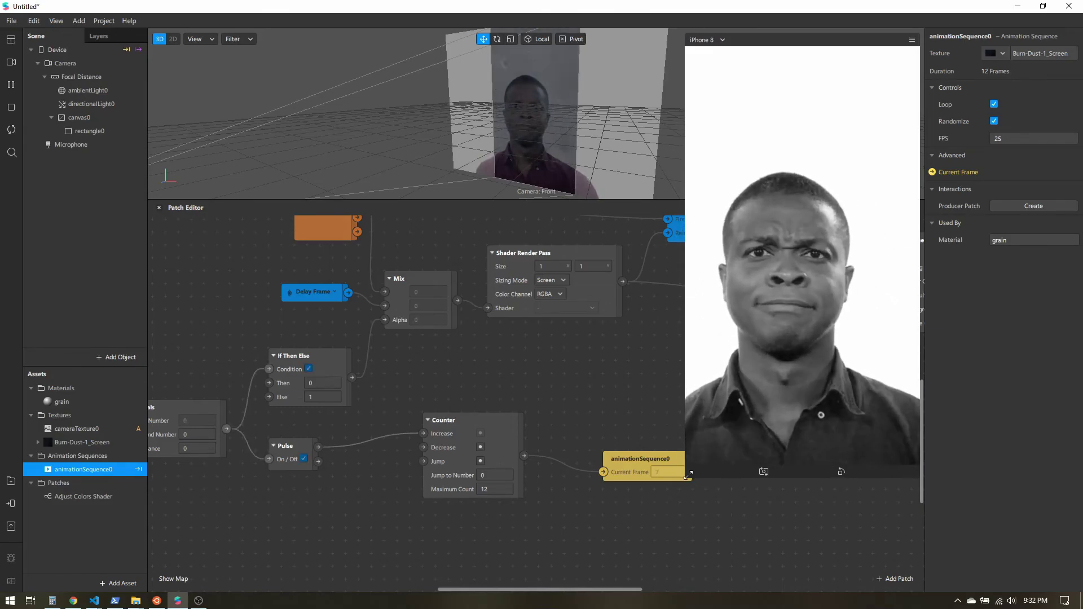
pyautogui.moveTo(688, 476); pyautogui.dragTo(848, 131)
pyautogui.scroll(3, 631, 370)
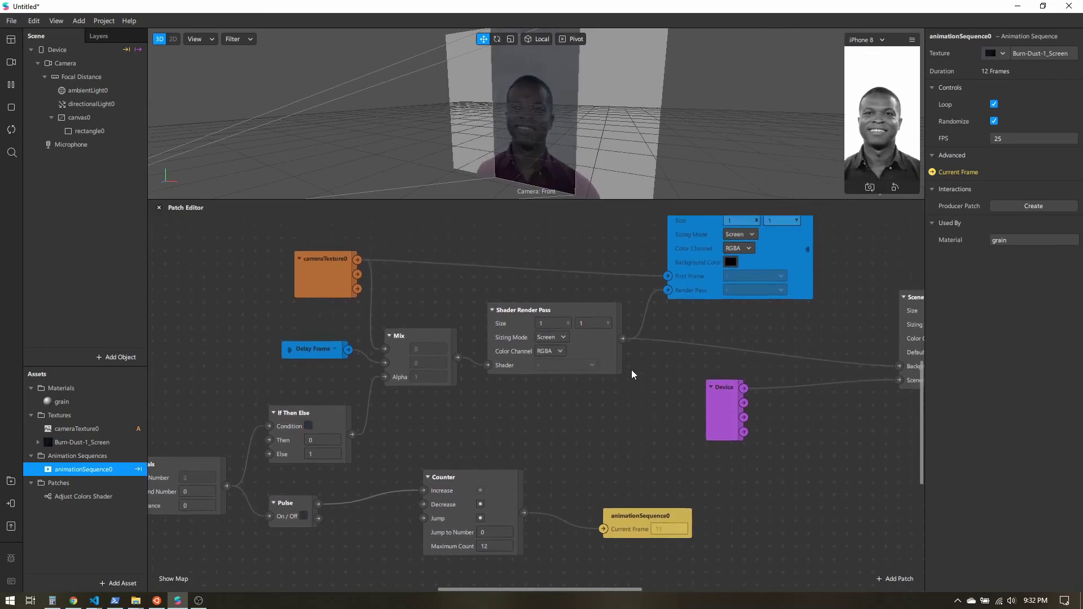
pyautogui.click(513, 354)
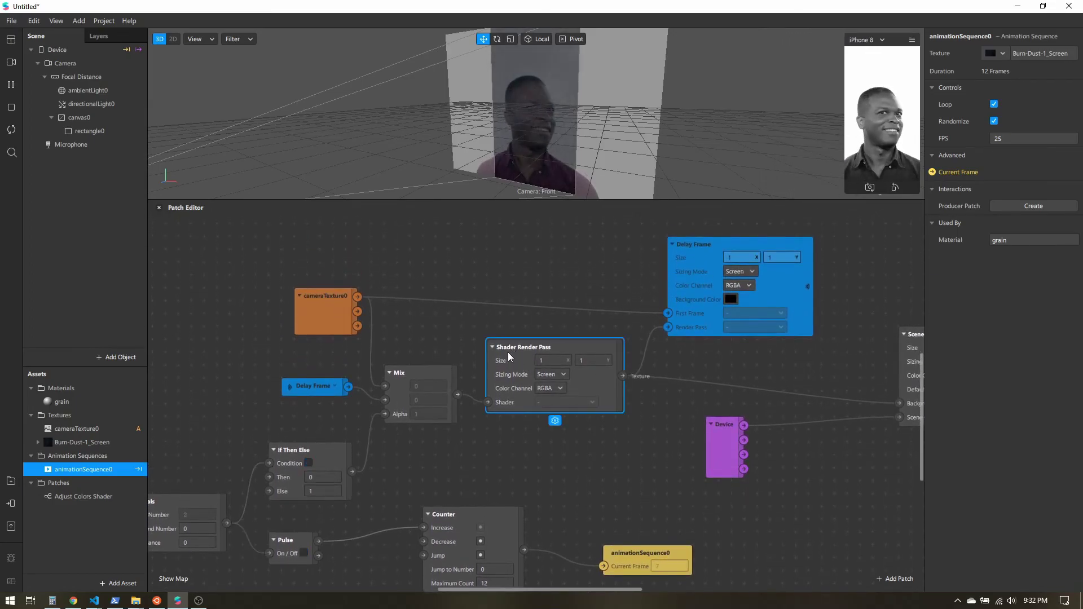
pyautogui.click(706, 246)
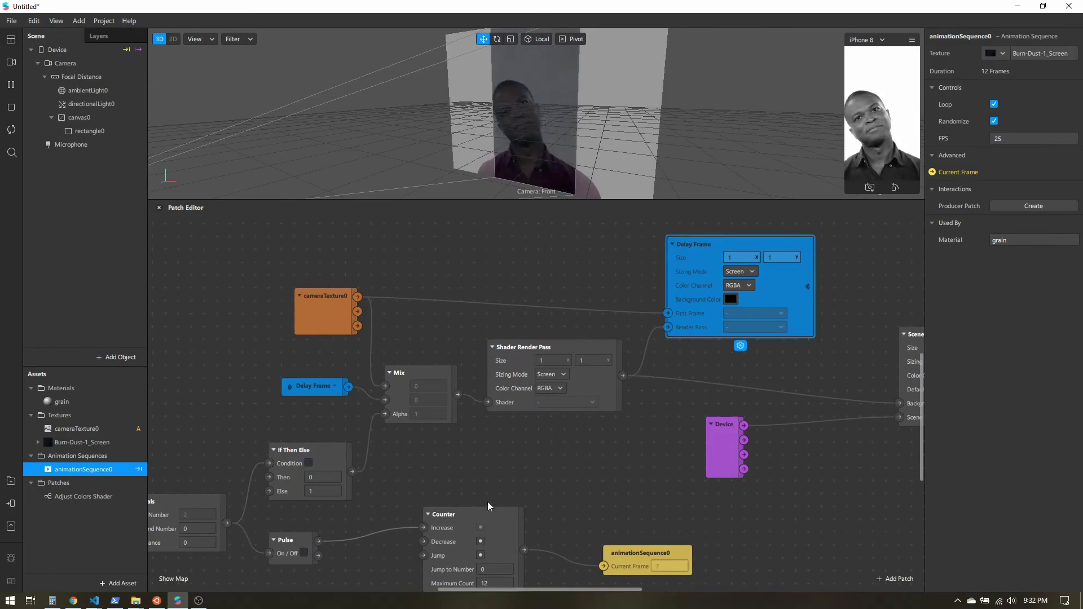
# Move the Adjust Colors Shader patch down-left, near the Device output patch
pyautogui.moveTo(553, 591); pyautogui.dragTo(637, 591)
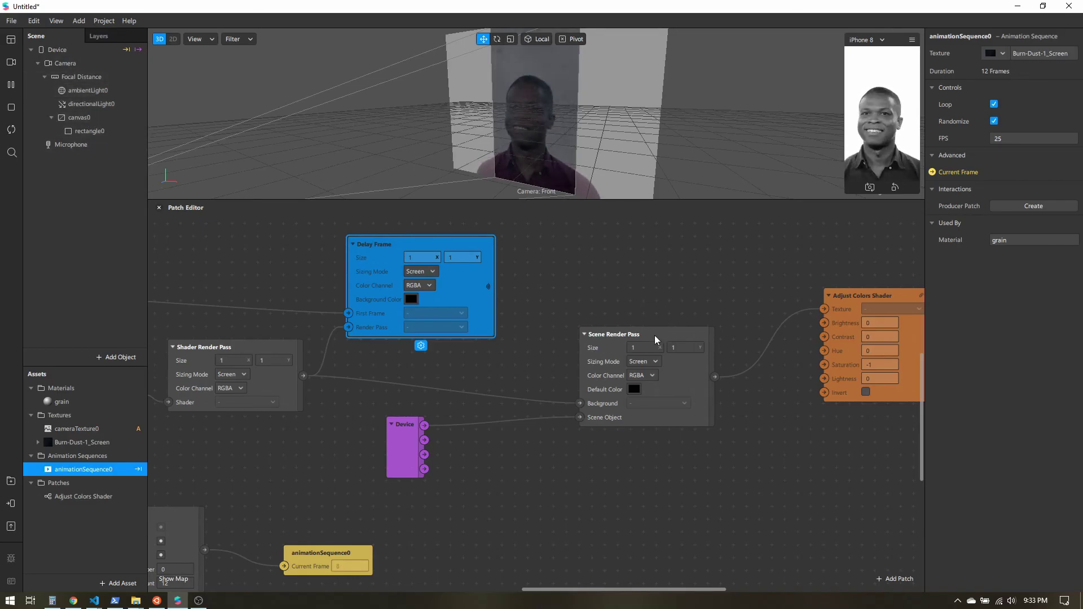
pyautogui.moveTo(629, 591); pyautogui.dragTo(662, 591)
pyautogui.moveTo(742, 297); pyautogui.dragTo(705, 324)
pyautogui.click(883, 365)
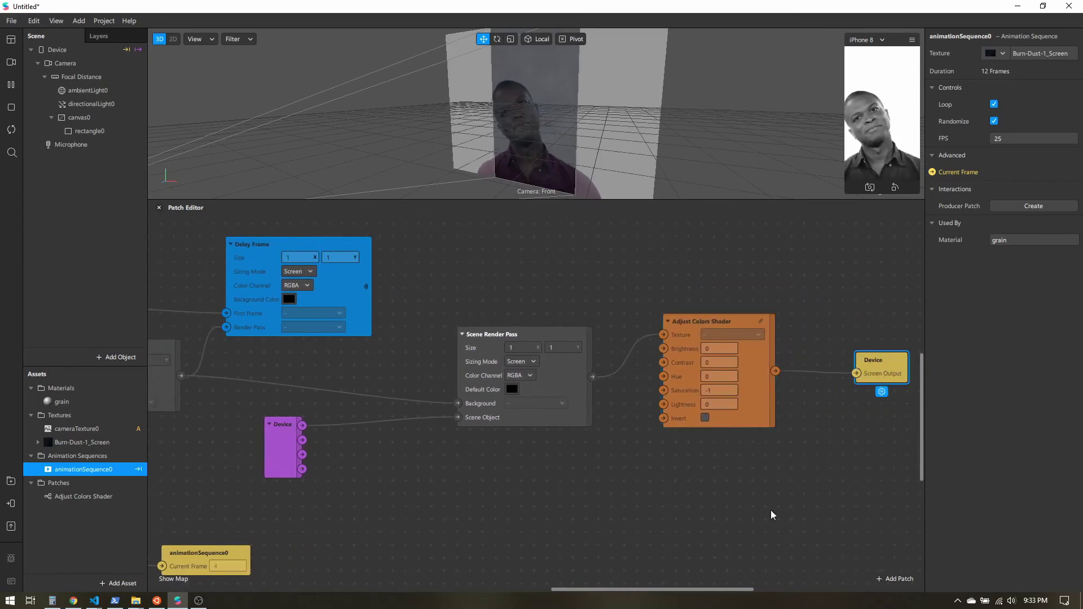
pyautogui.moveTo(698, 594); pyautogui.dragTo(562, 590)
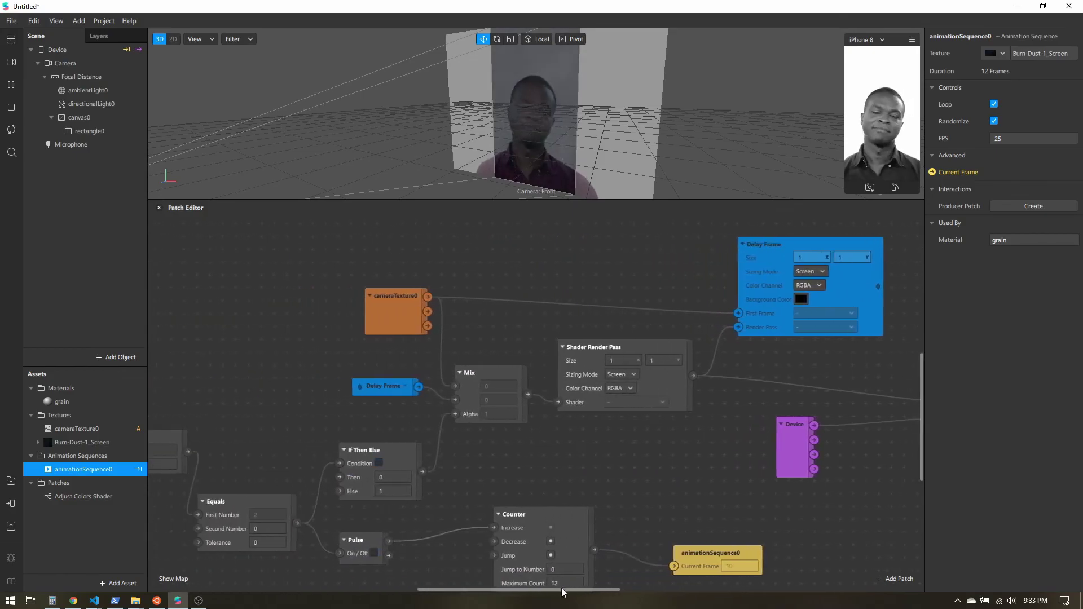
# Place animationSequence0 closer to the Counter, then zoom out to view the whole graph
pyautogui.scroll(-1, 686, 477)
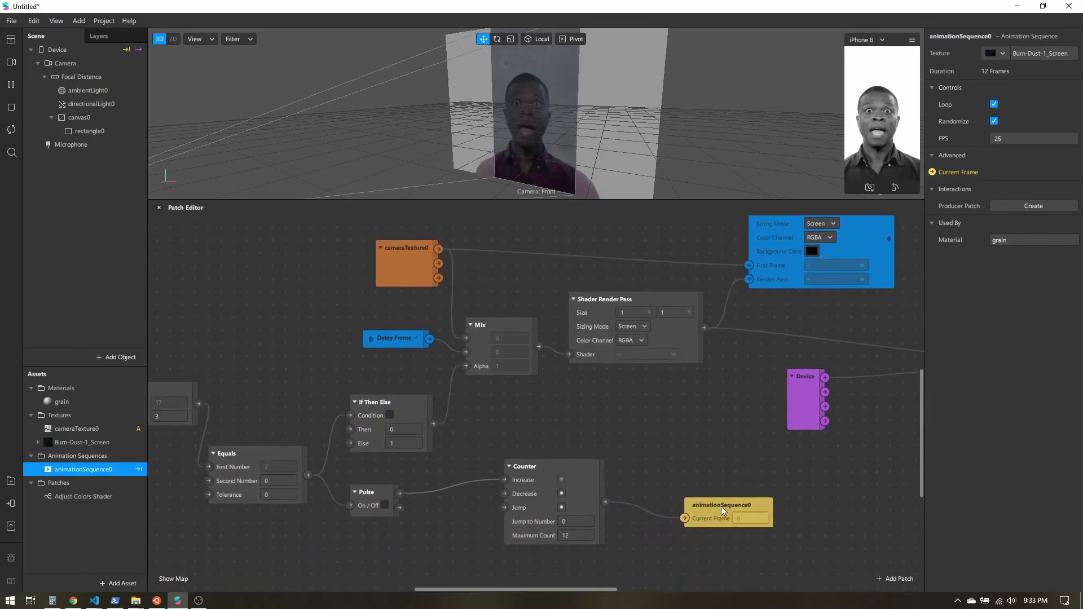
pyautogui.moveTo(716, 504); pyautogui.dragTo(664, 477)
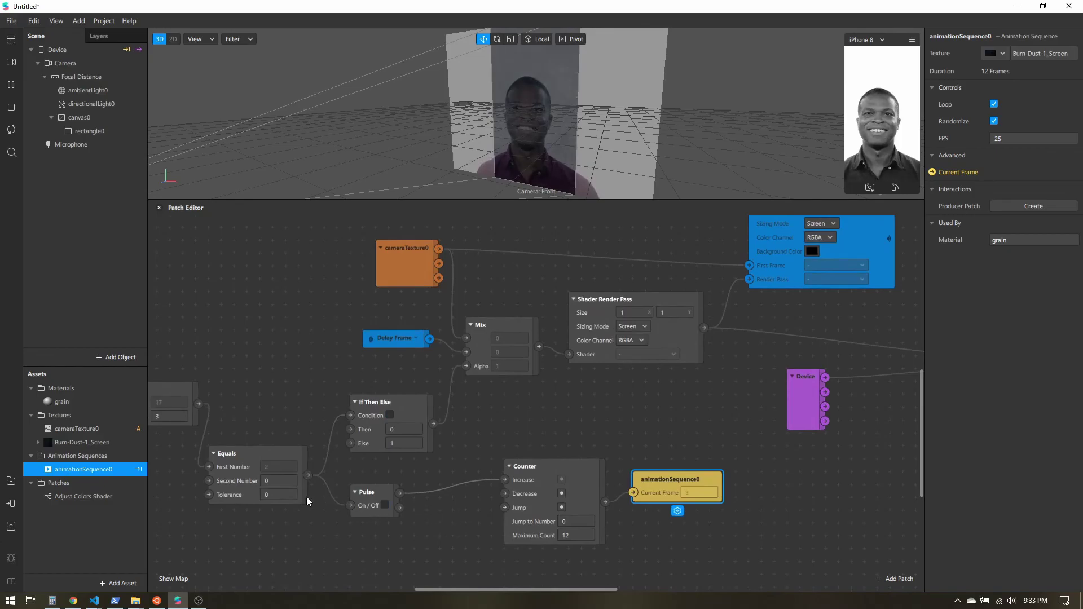
pyautogui.click(251, 452)
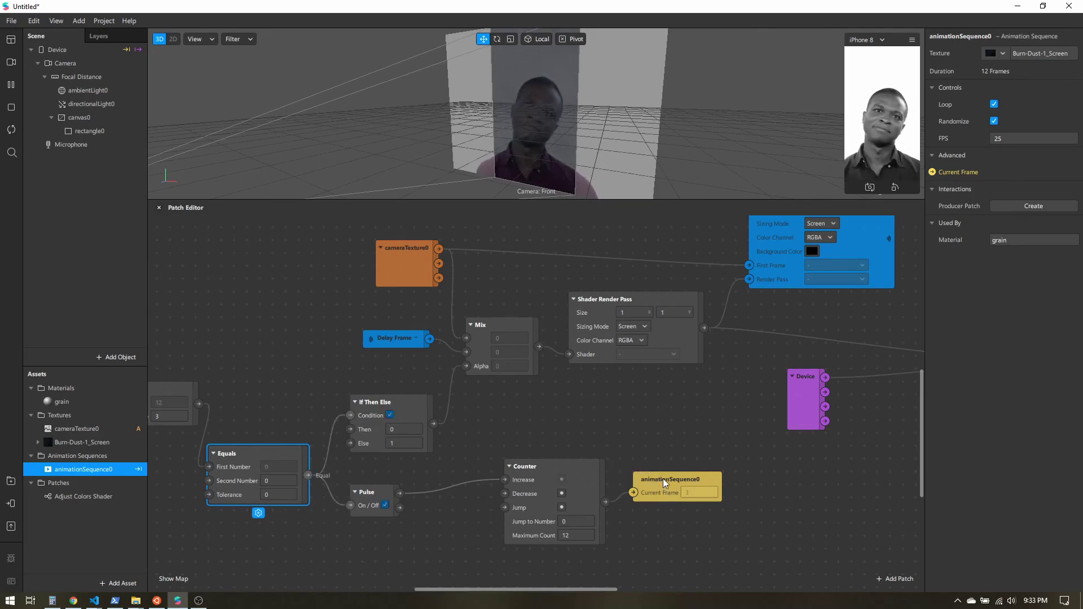
pyautogui.scroll(-2, 665, 458)
pyautogui.scroll(-3, 664, 457)
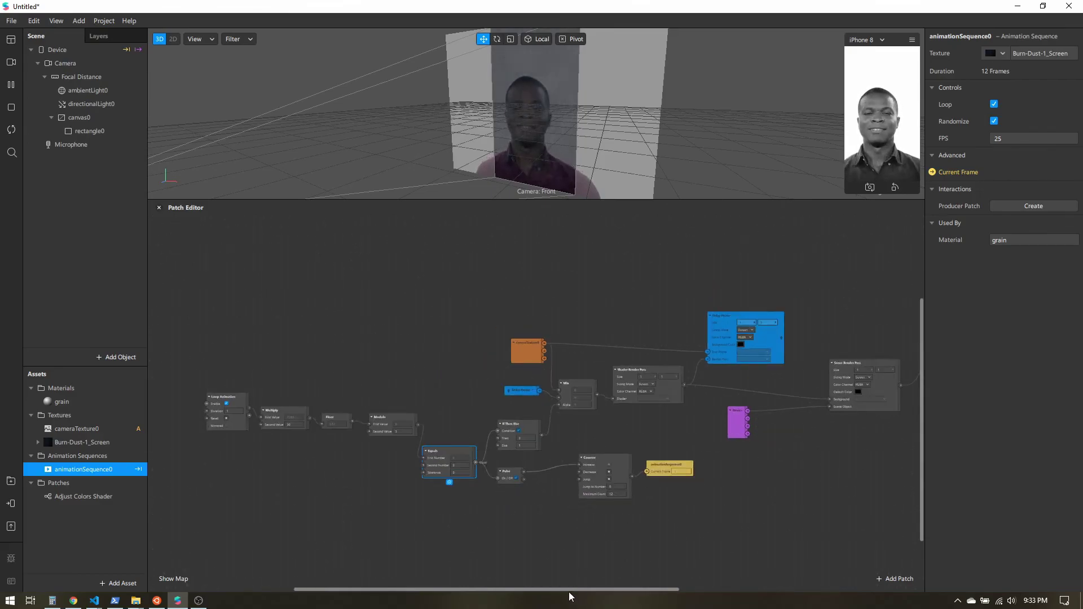
pyautogui.moveTo(581, 593); pyautogui.dragTo(695, 596)
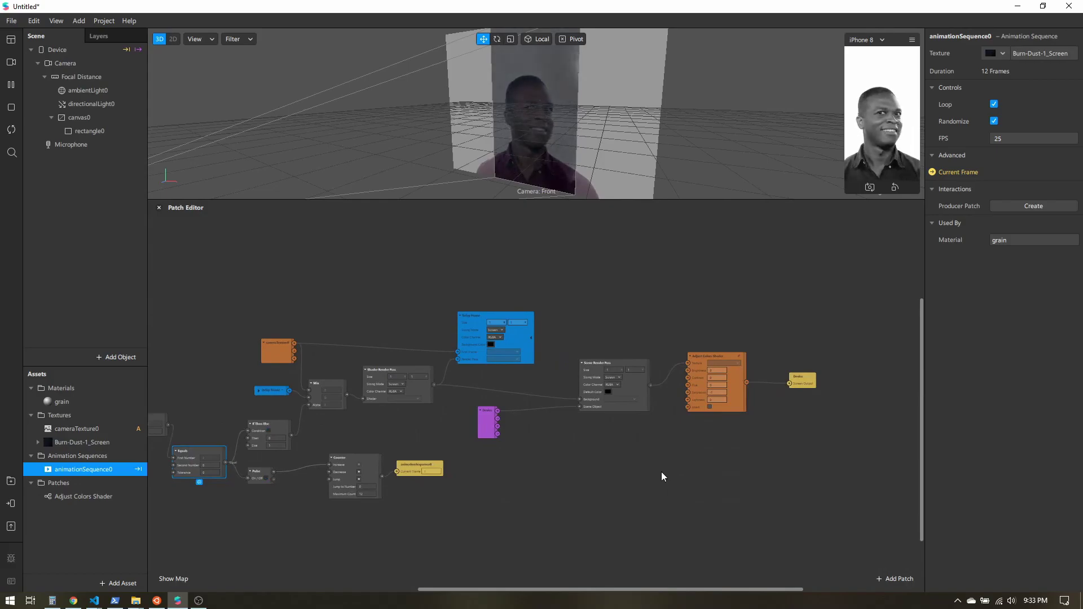